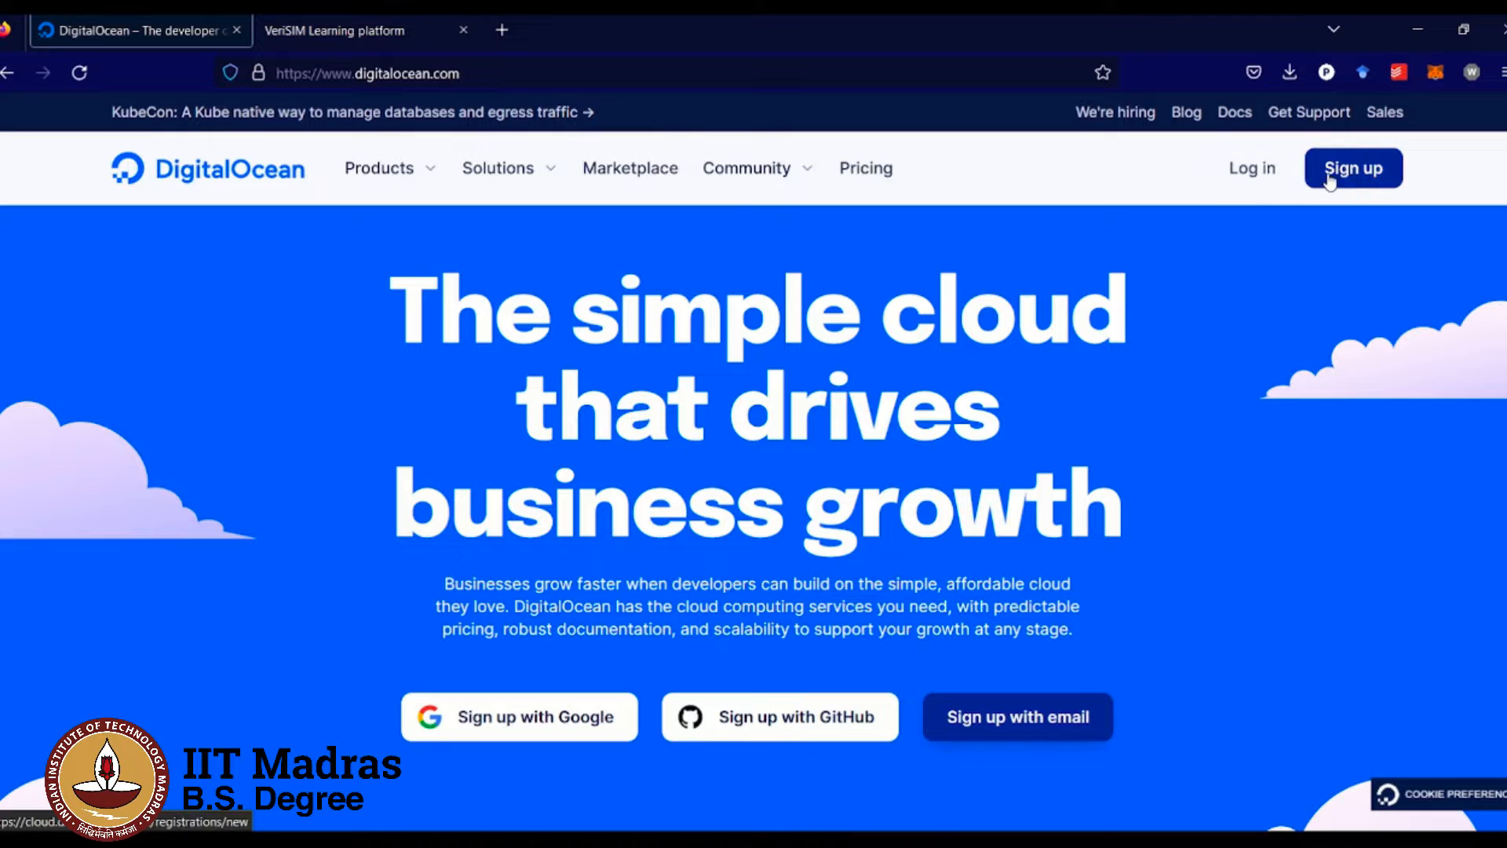
Step: Go from the DigitalOcean homepage to the account login page via Log in
click(1246, 178)
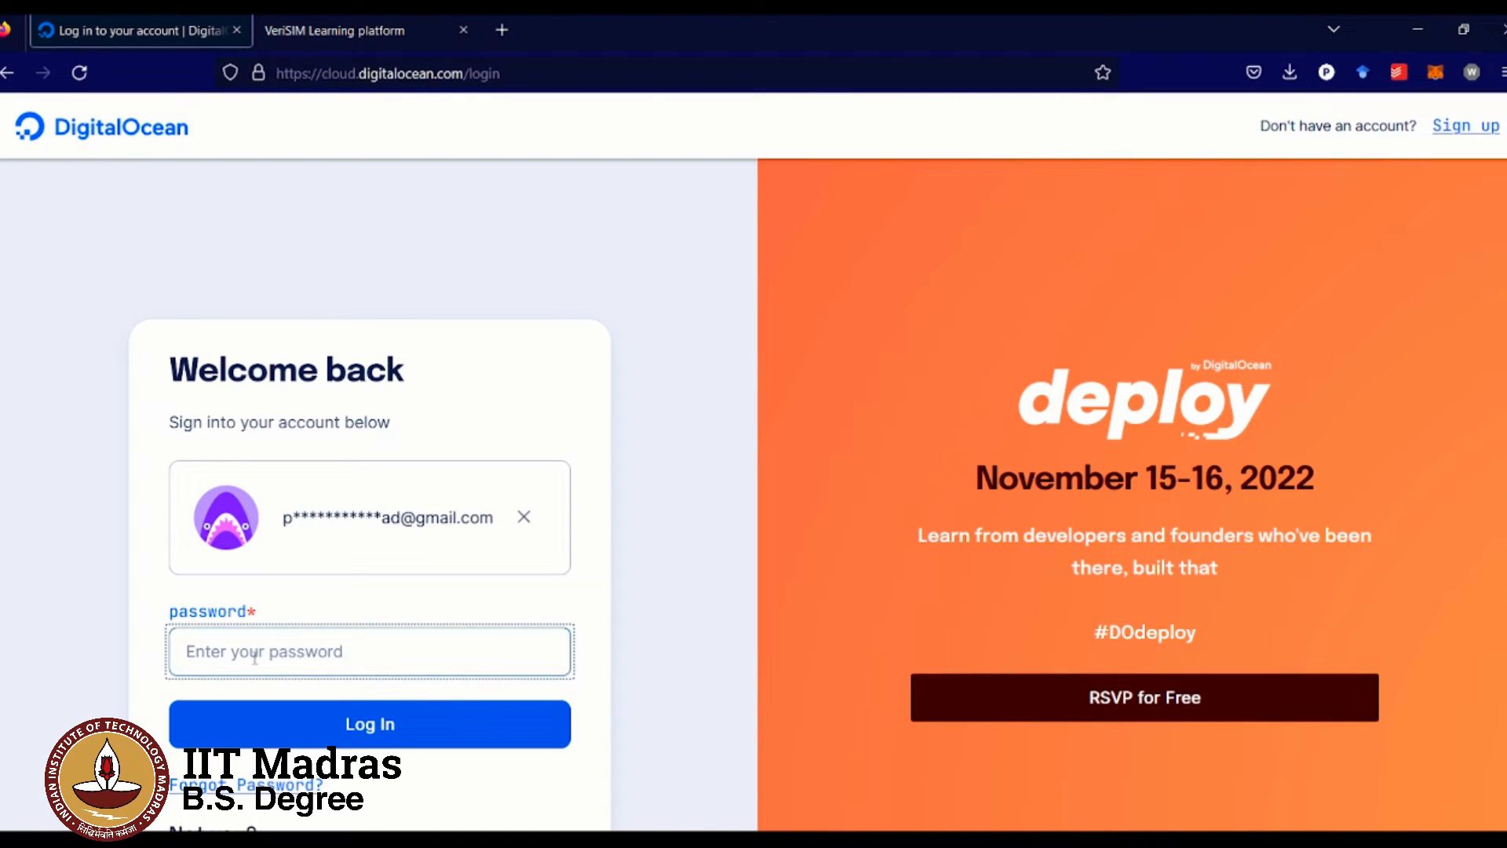
Step: Sign in with the saved account's password and enter the 6-digit authenticator code
key(ctrl+v)
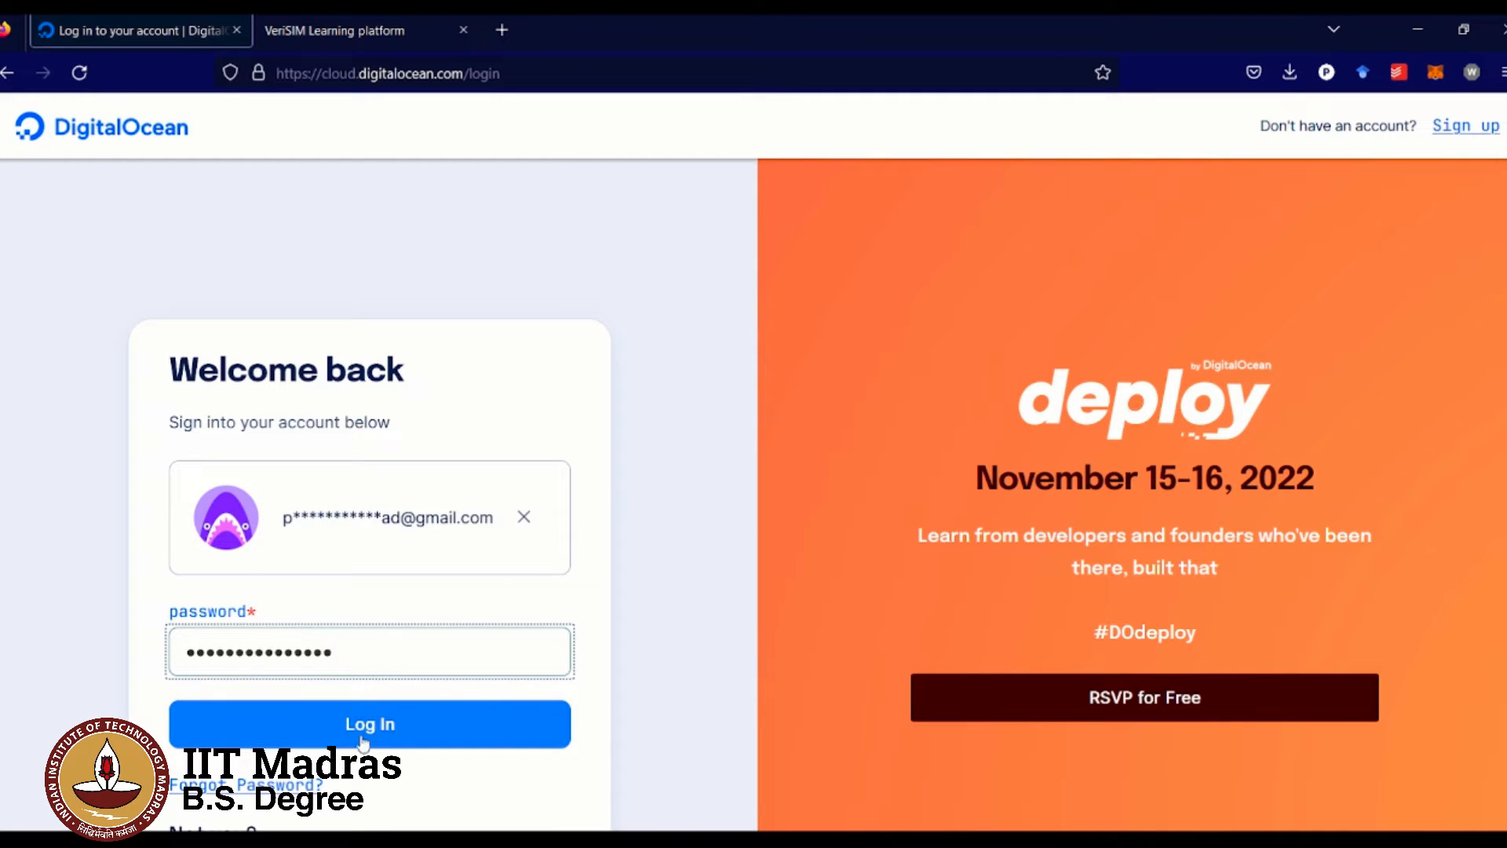
click(362, 741)
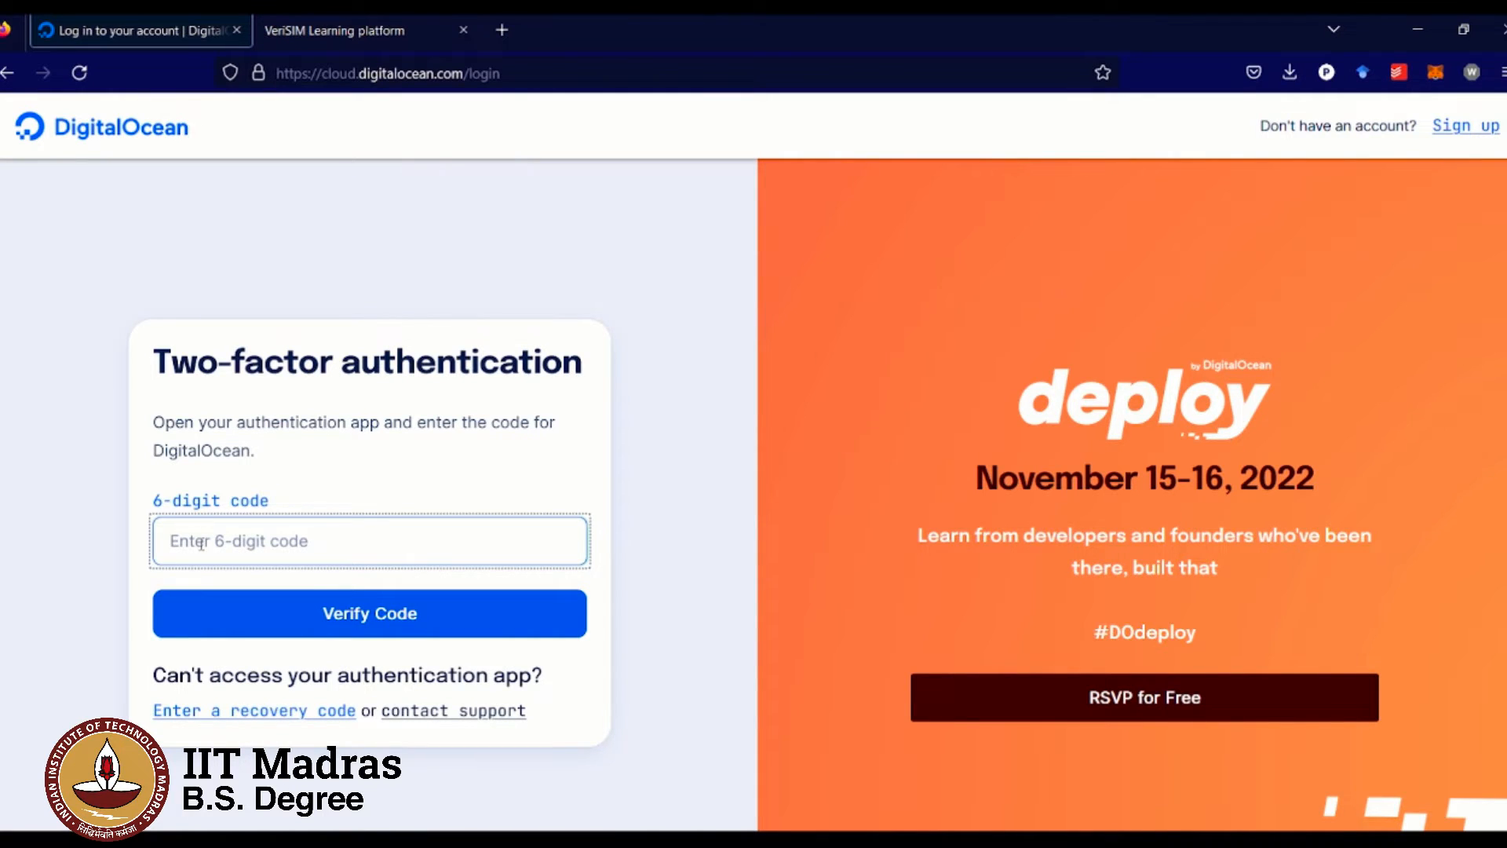
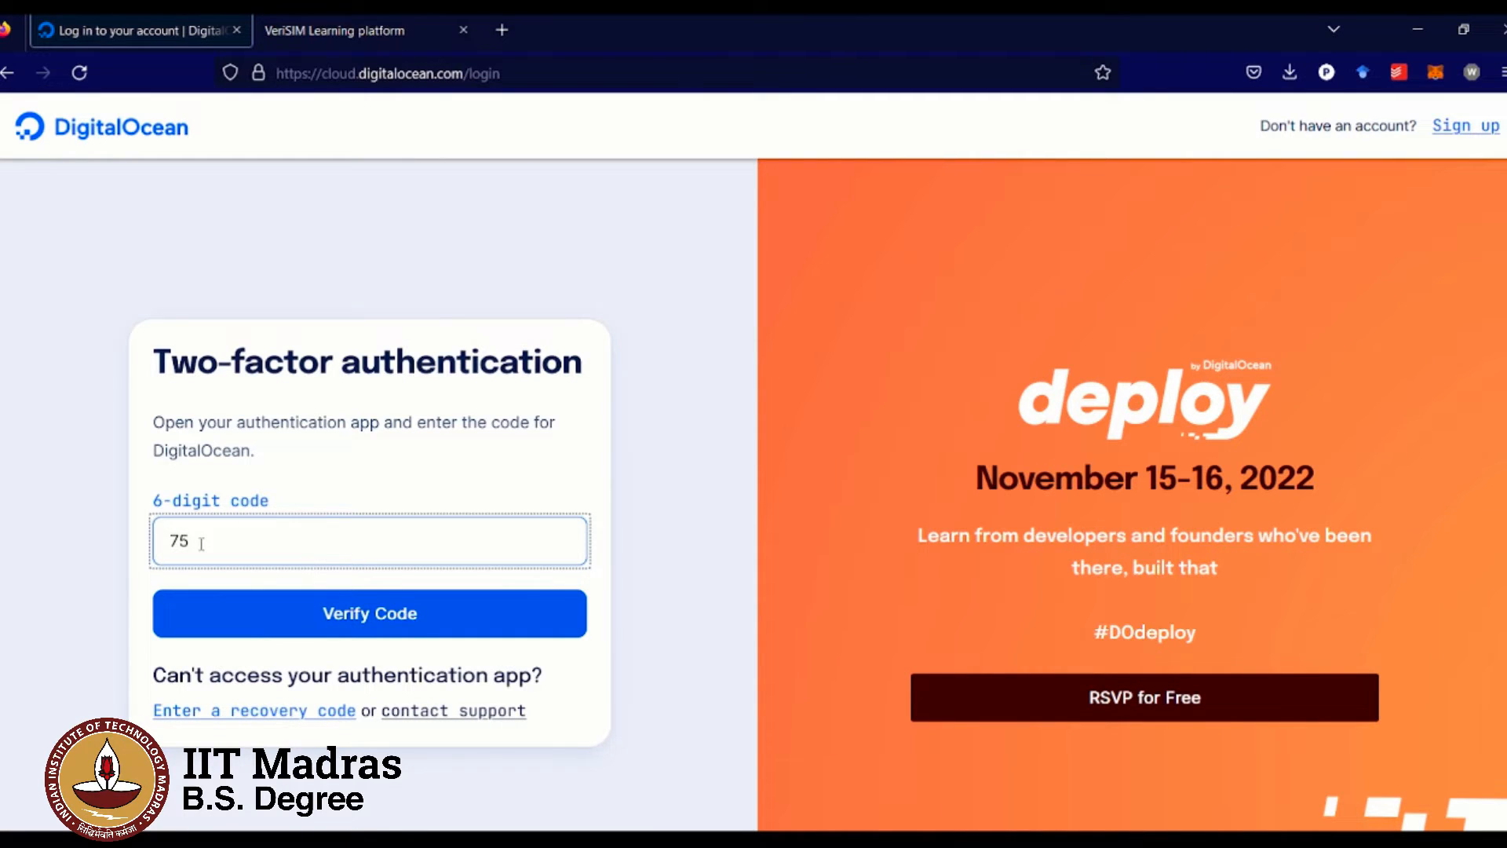
key(Return)
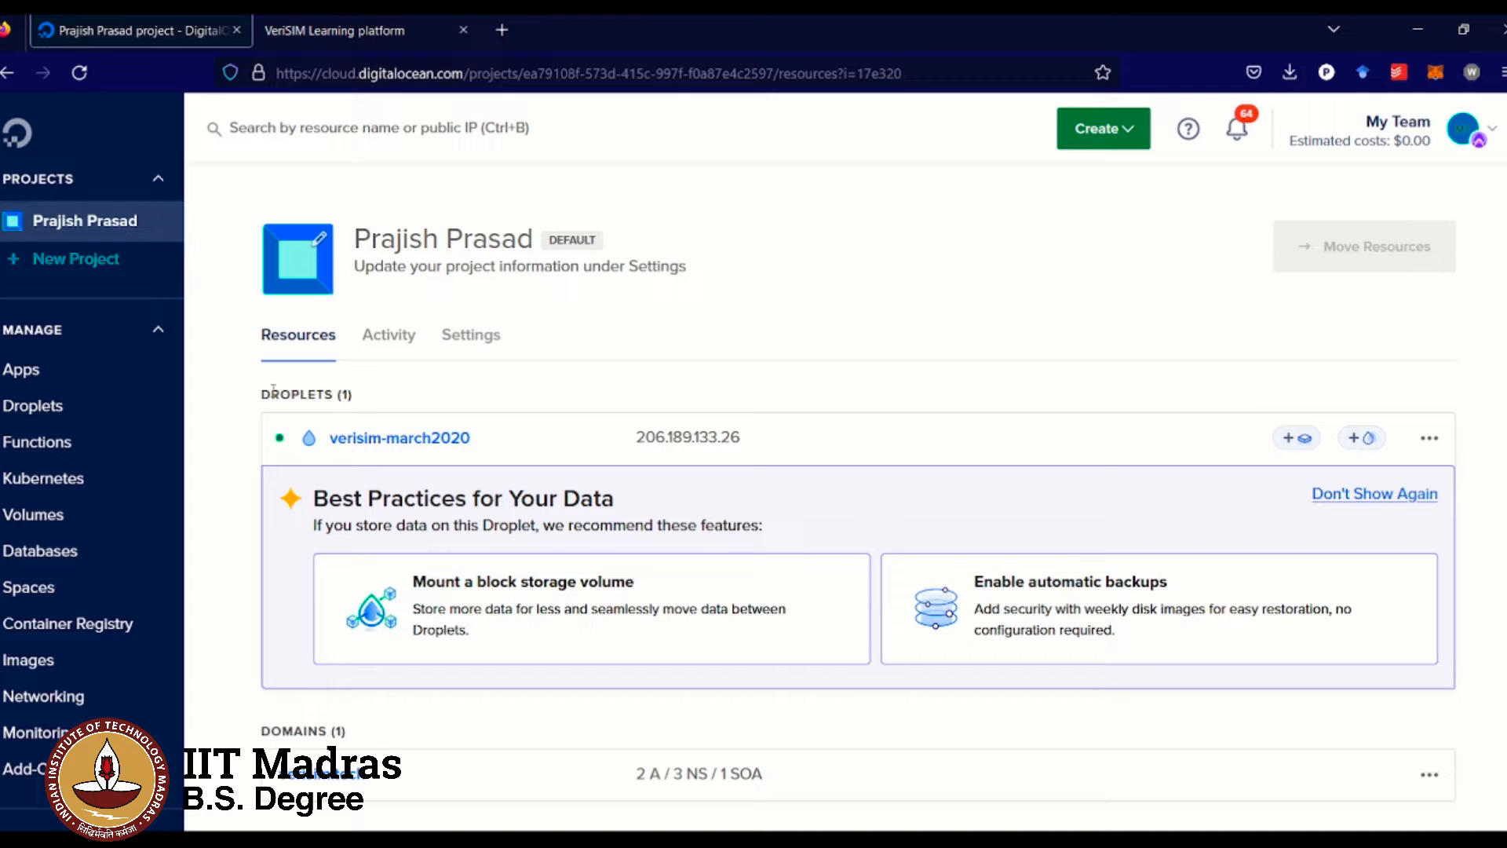
Step: Open the verisim-march2020 droplet and point out its 1 GB memory and Ubuntu 18.04.3
drag(263, 391, 358, 398)
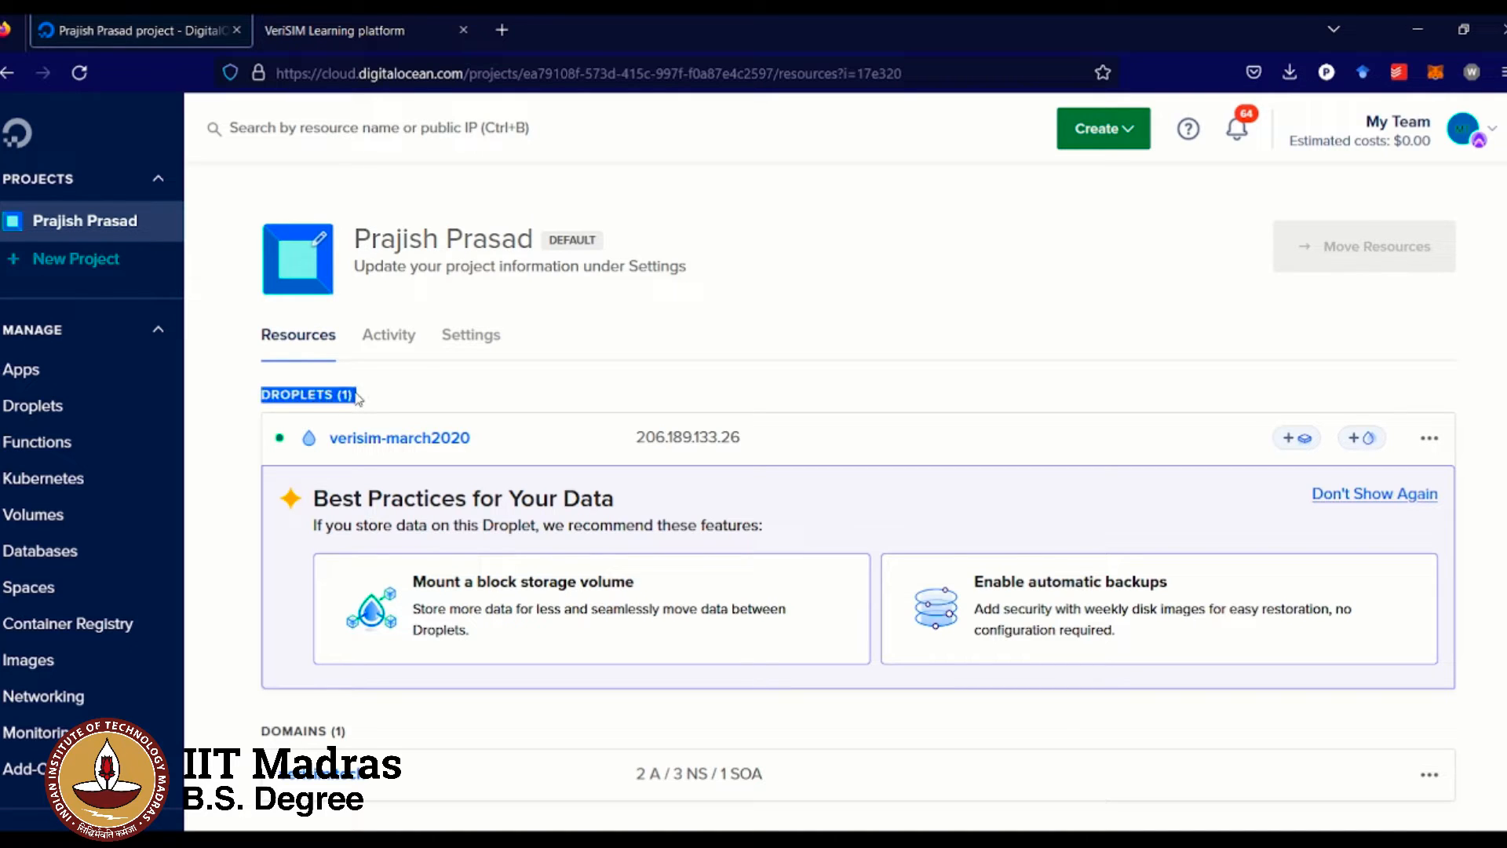
click(357, 399)
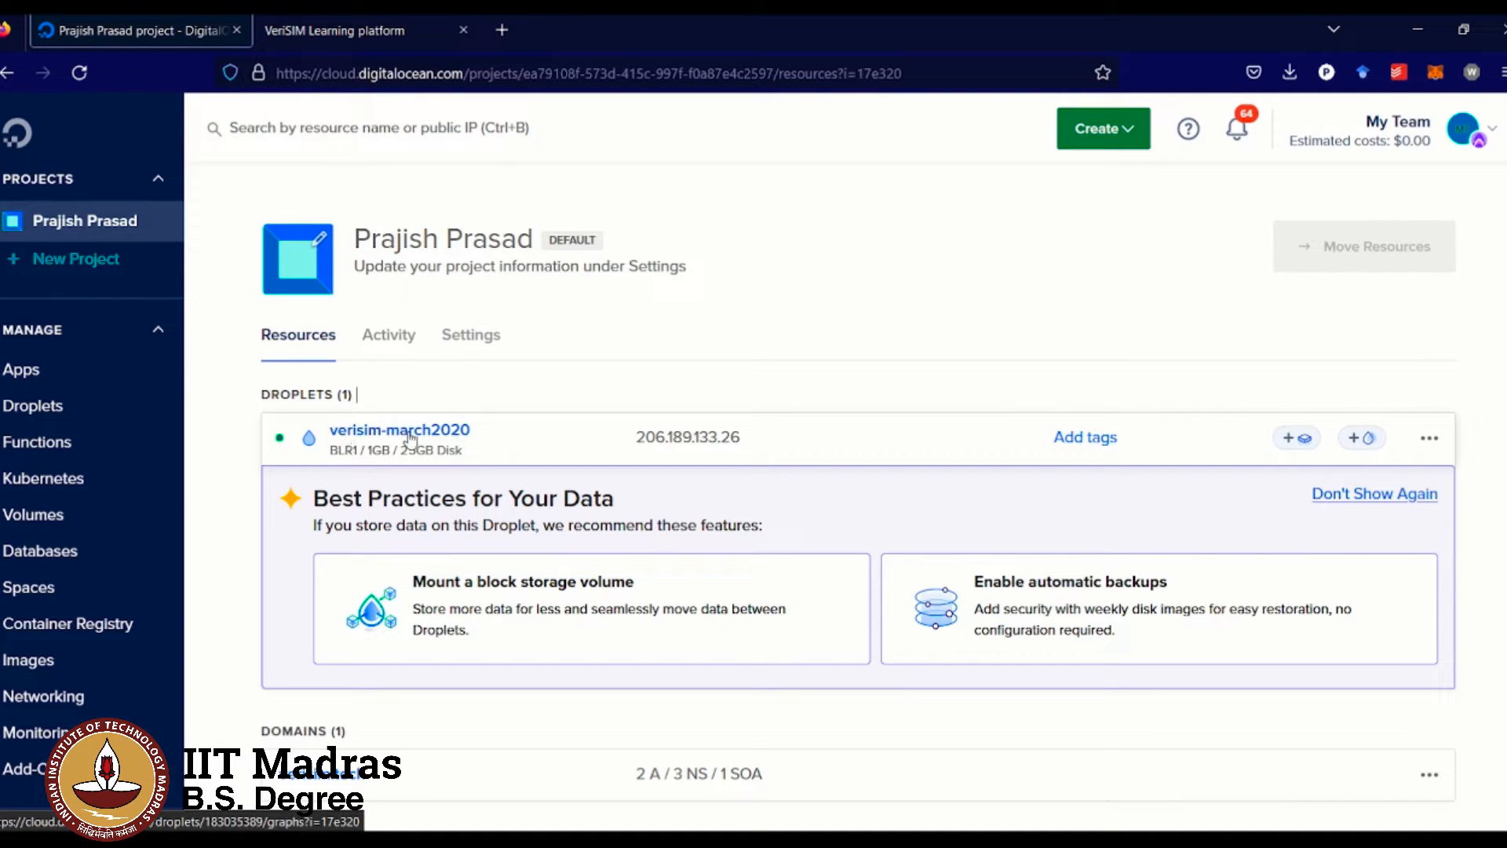
click(459, 439)
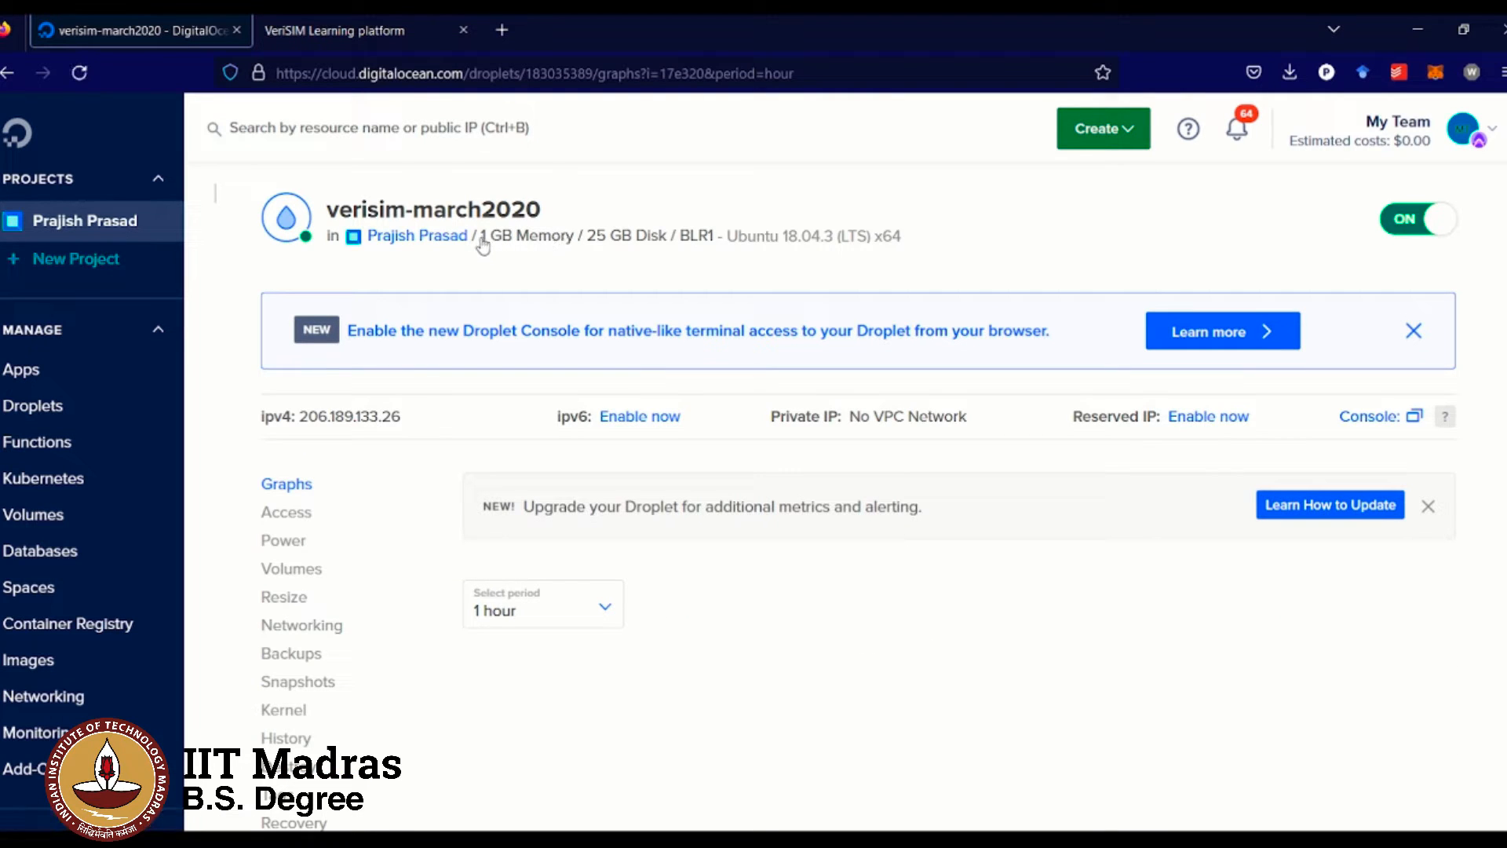
drag(481, 237, 670, 249)
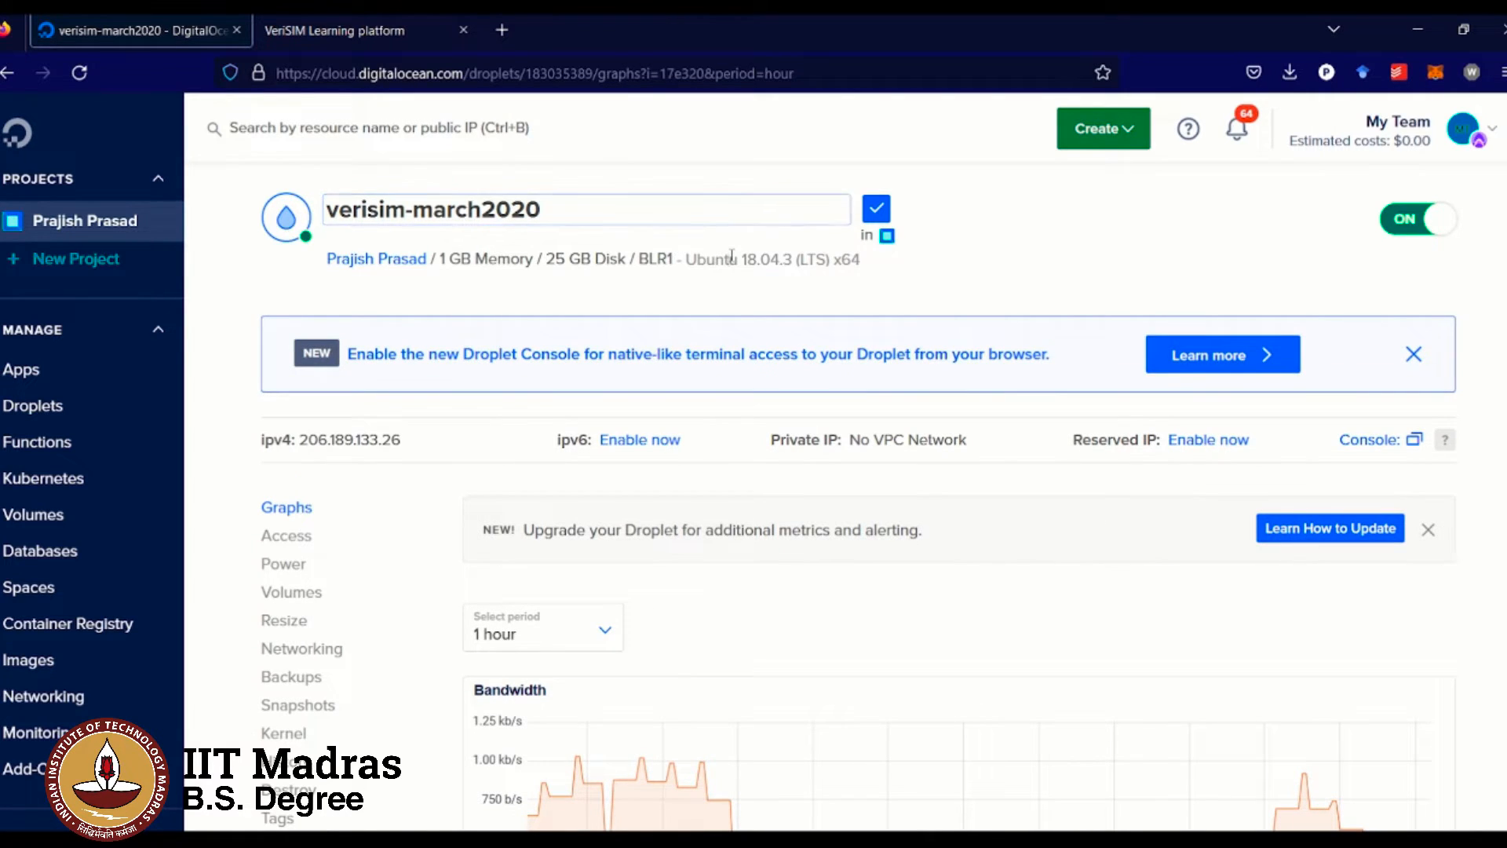
drag(797, 259, 712, 259)
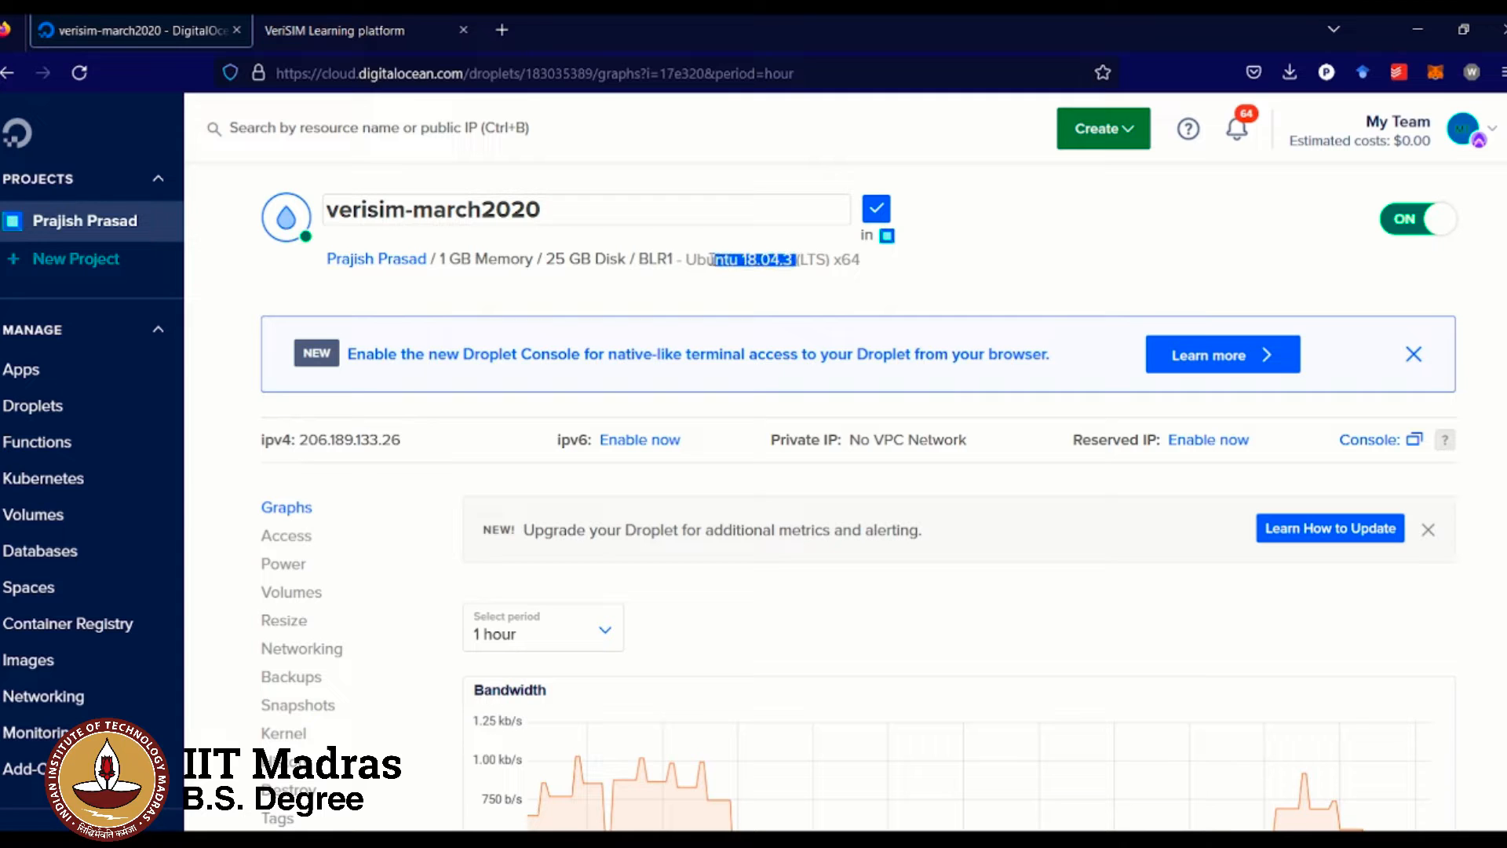
click(710, 259)
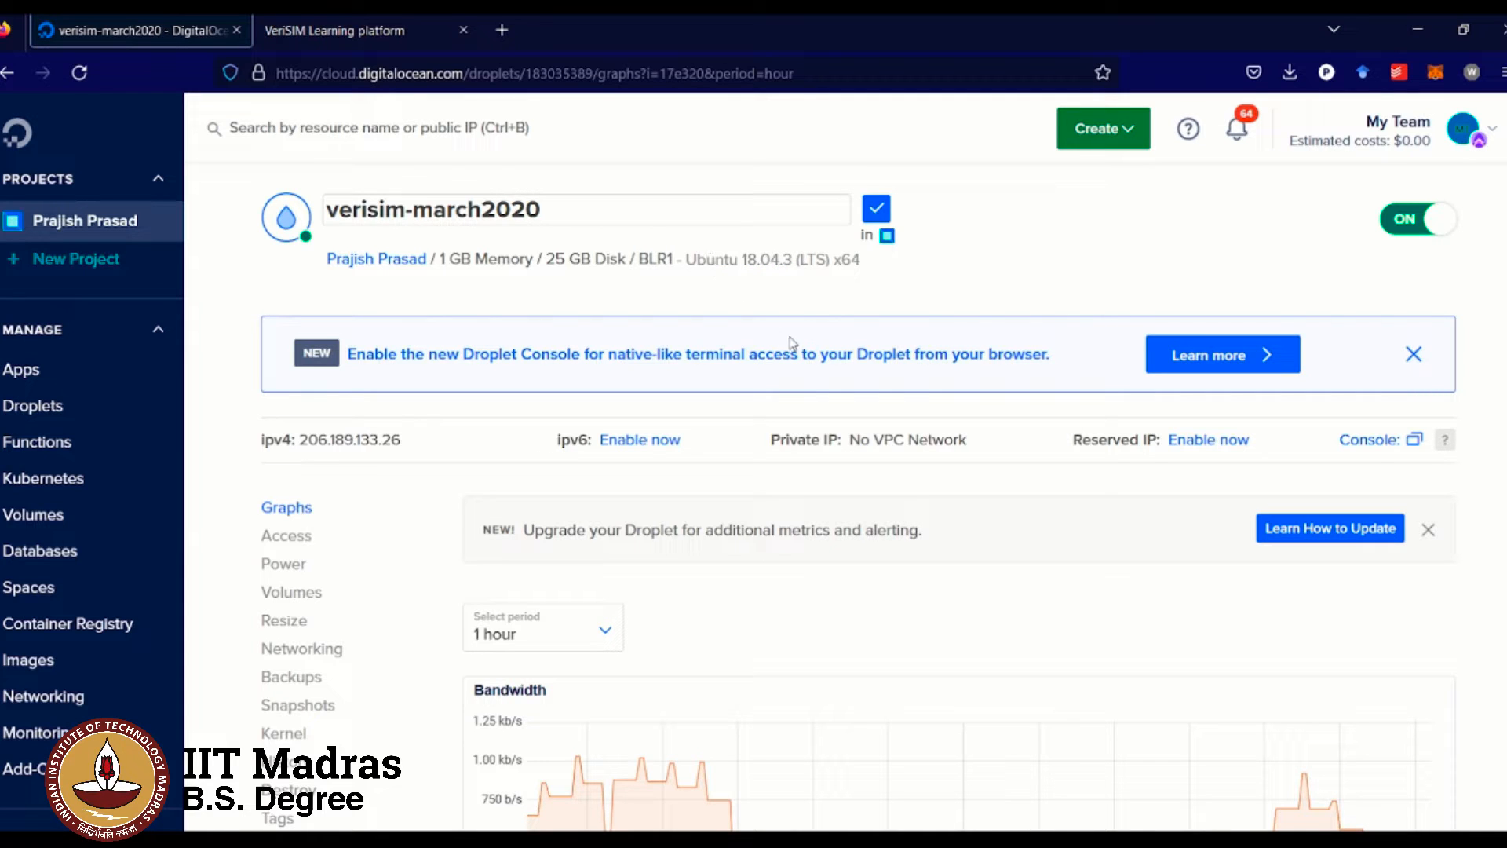
Step: Scroll through the droplet's usage graphs and briefly check the VeriSIM site tab
scroll(793, 343, down, 2)
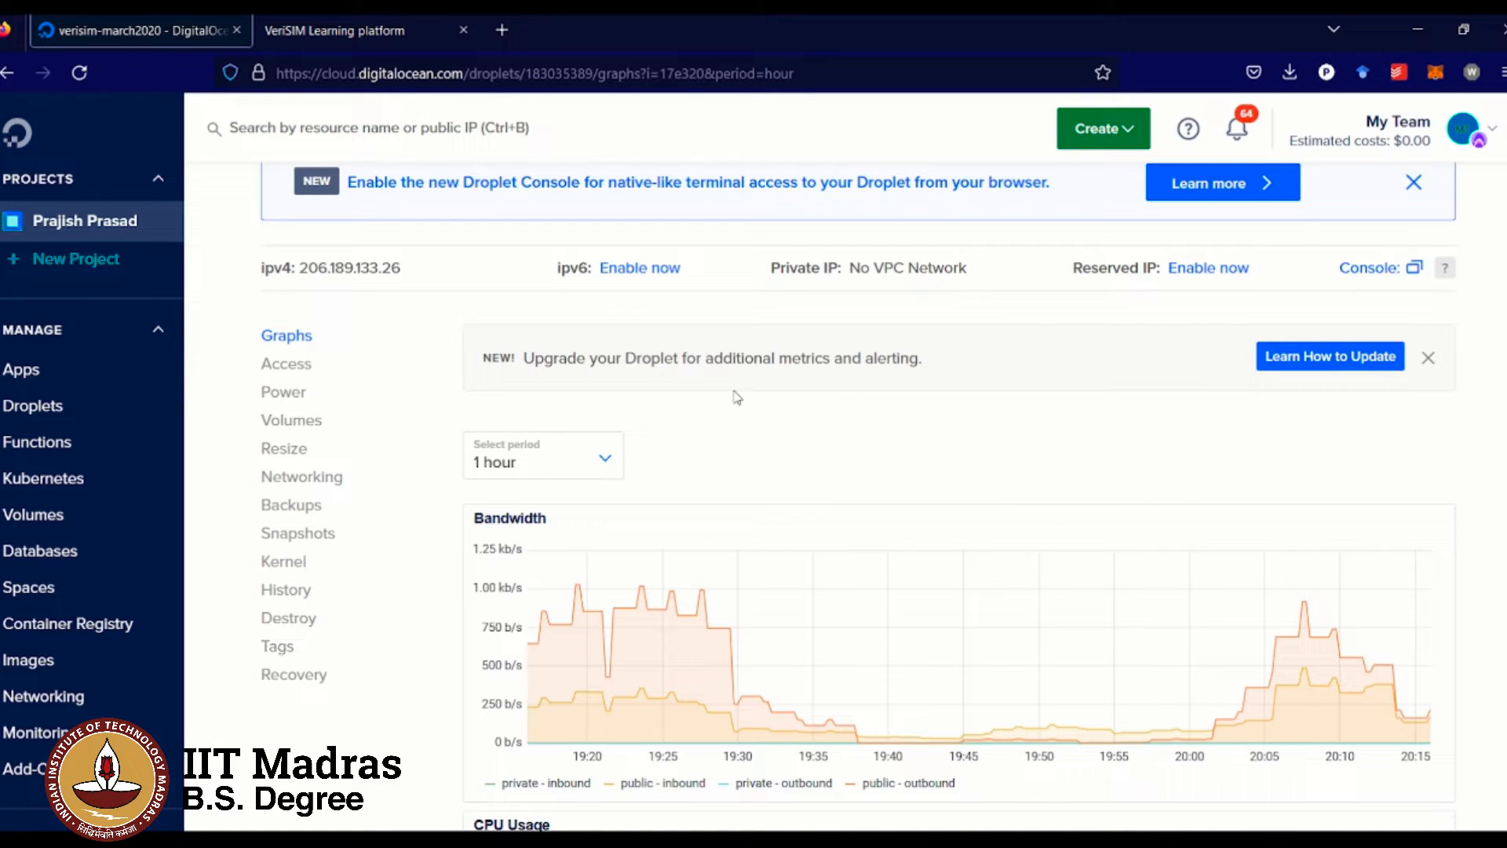
scroll(791, 398, down, 5)
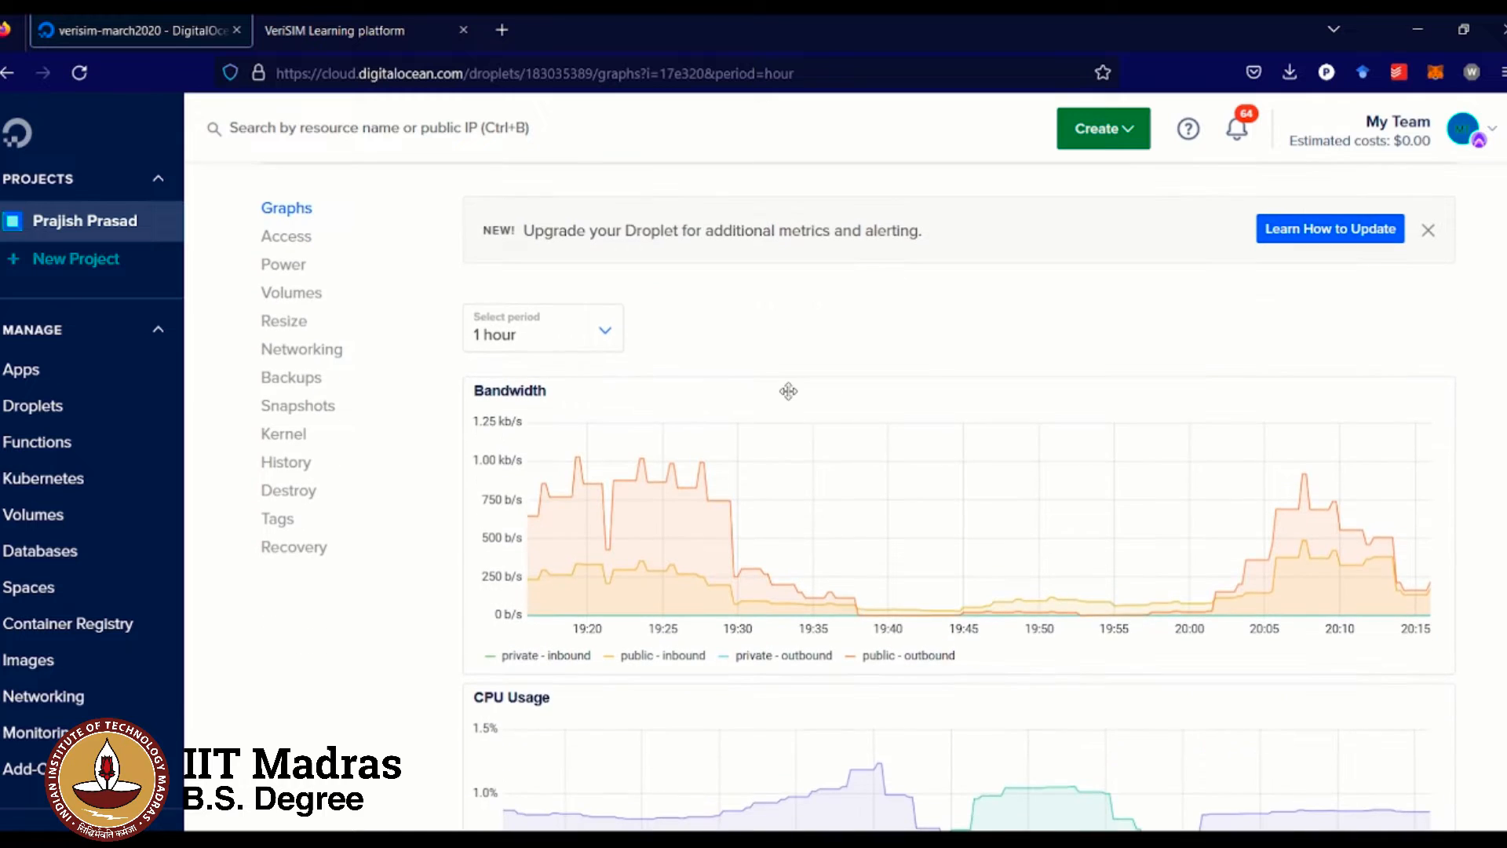
scroll(788, 390, down, 2)
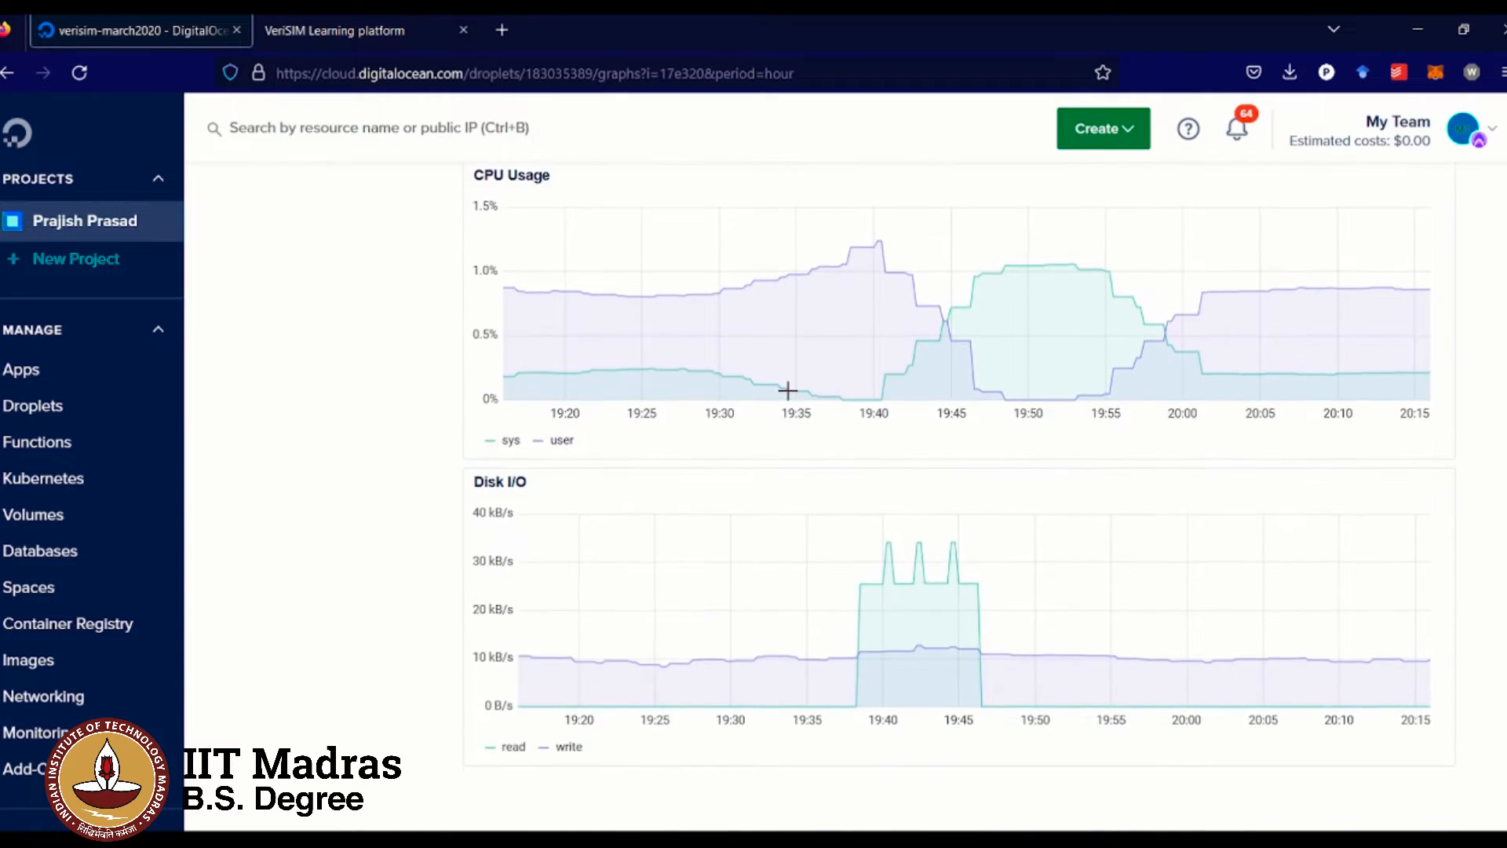
scroll(788, 391, up, 4)
scroll(788, 390, up, 6)
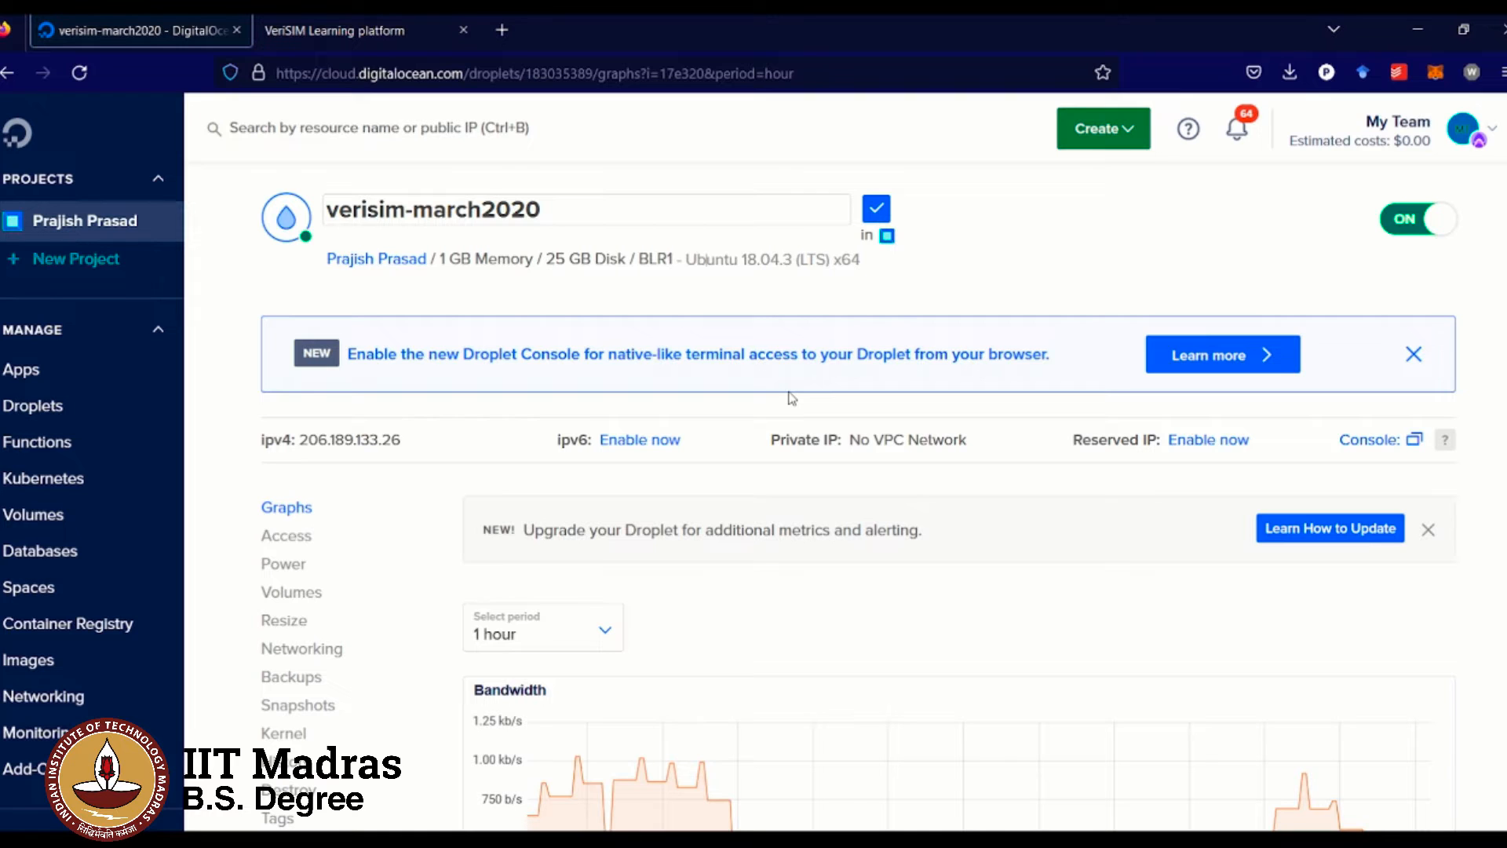
click(378, 25)
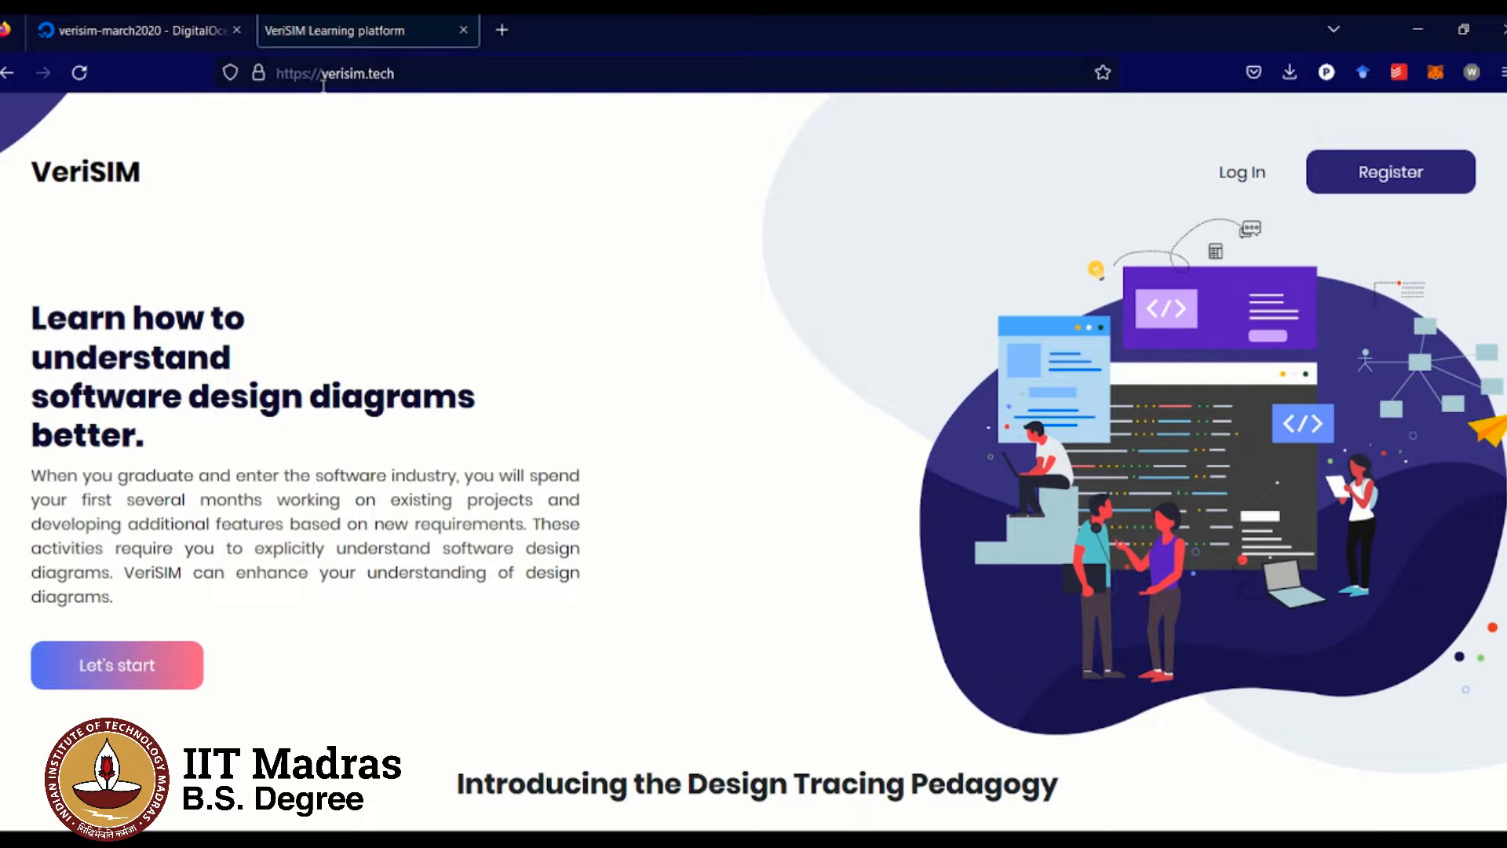
click(182, 36)
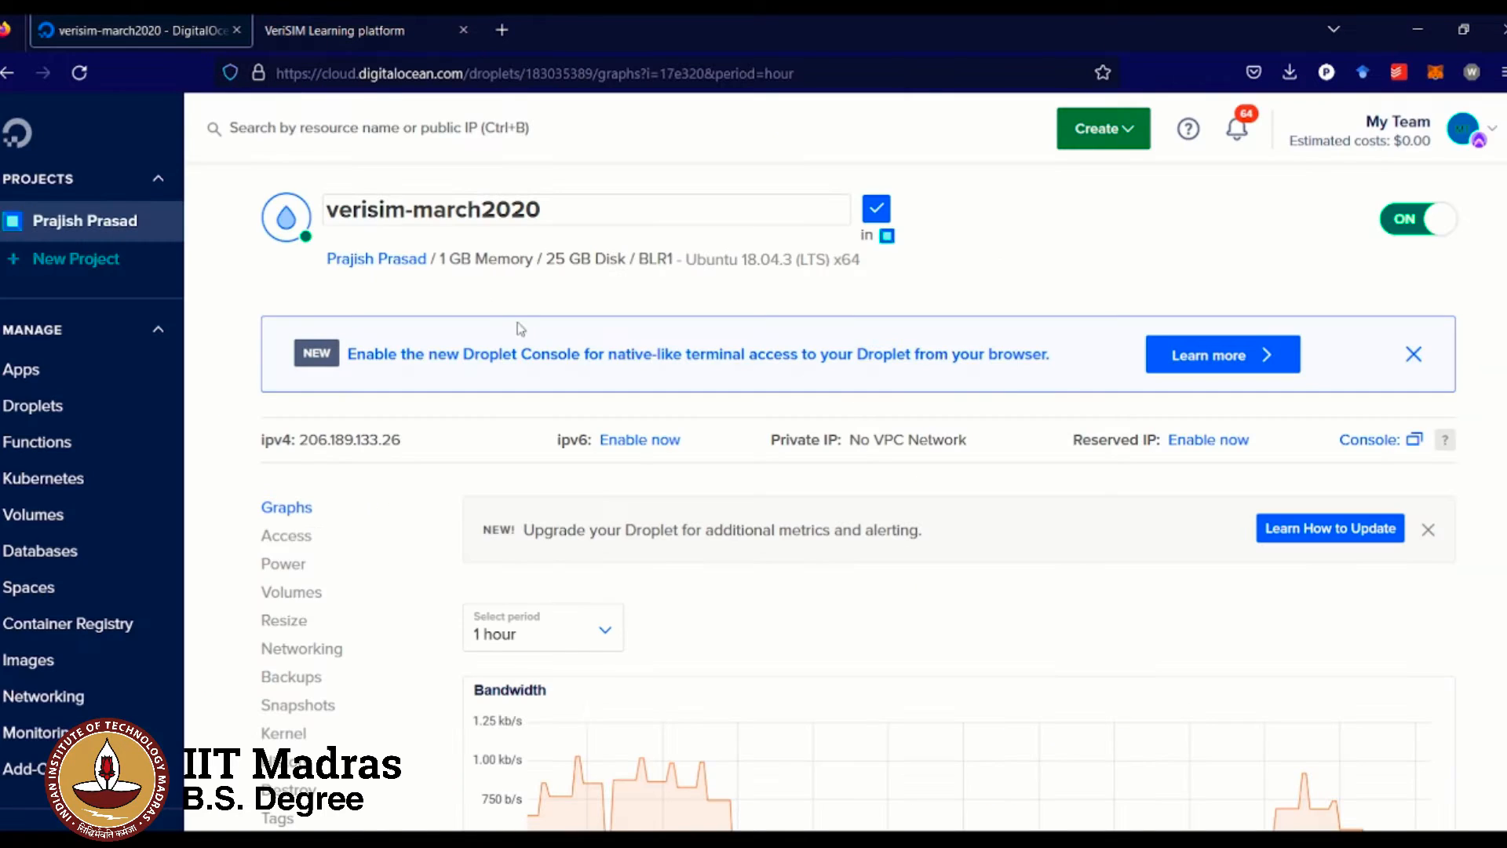
scroll(419, 535, down, 1)
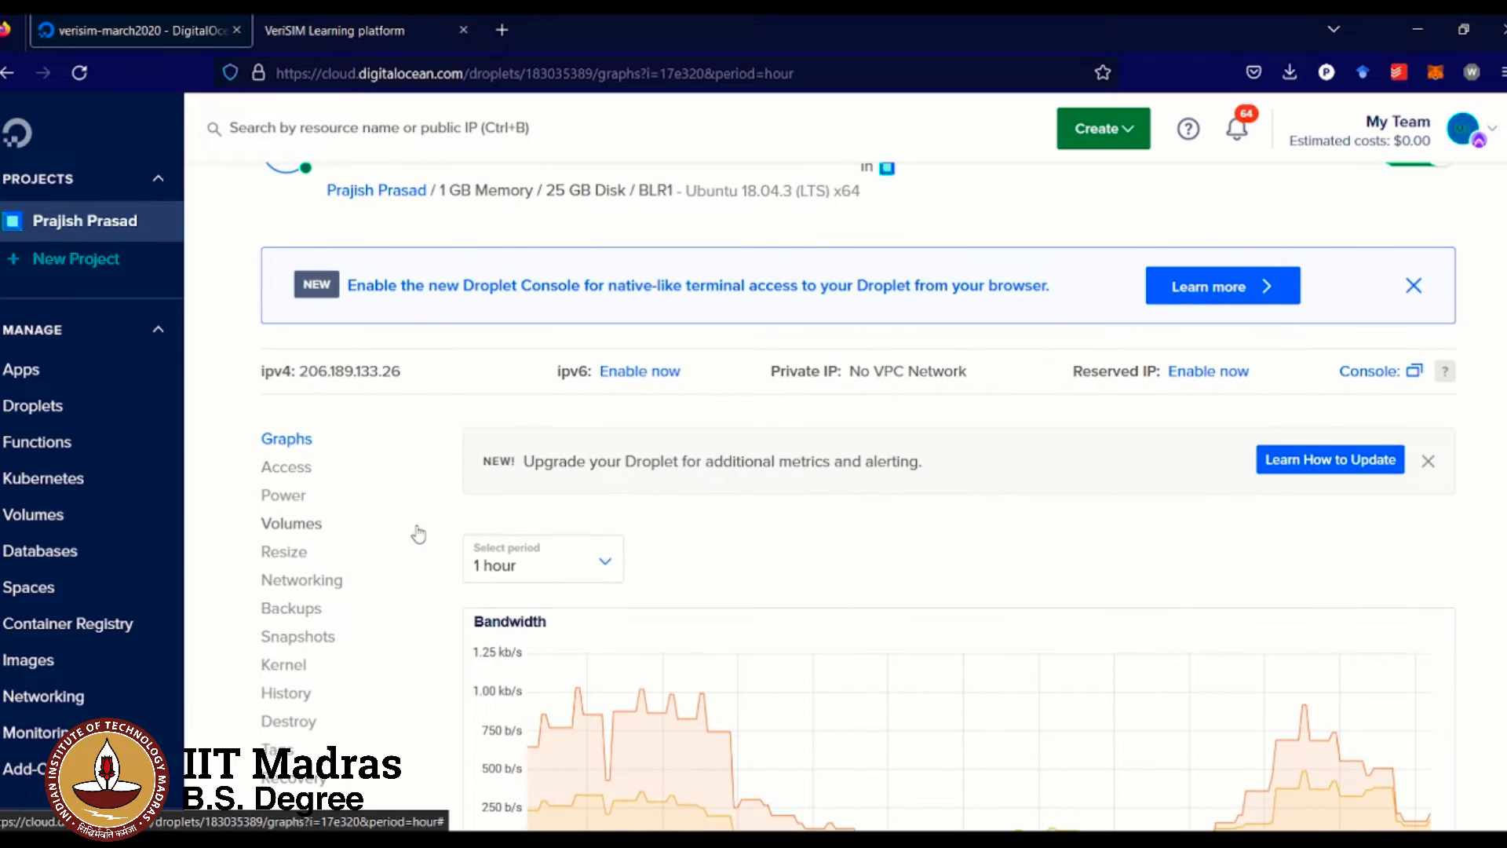
scroll(418, 535, up, 1)
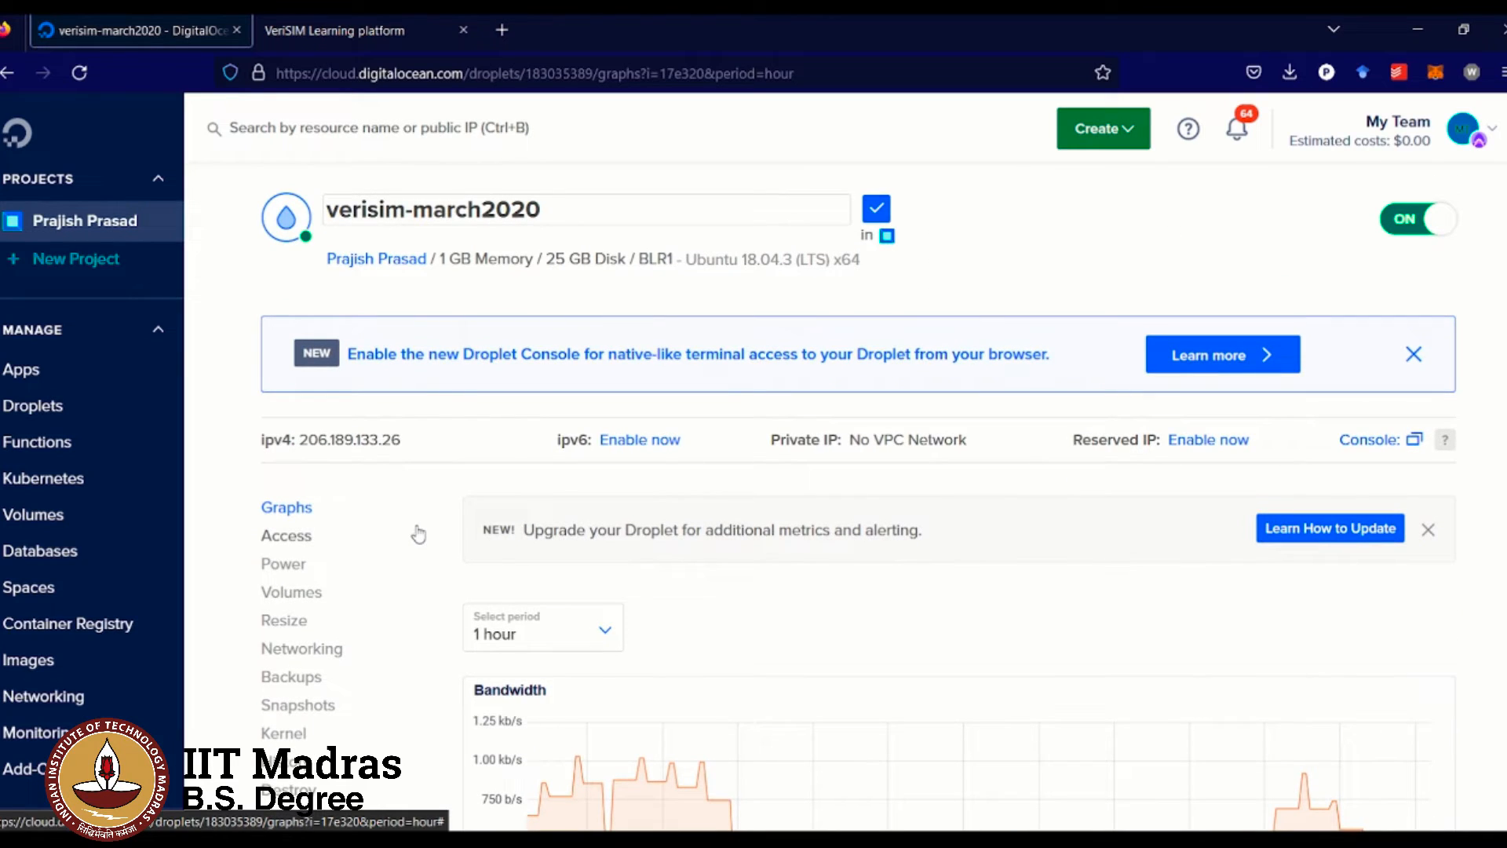
Step: Create 'Test Project' with description 'test' and purpose Just trying out DigitalOcean
click(104, 267)
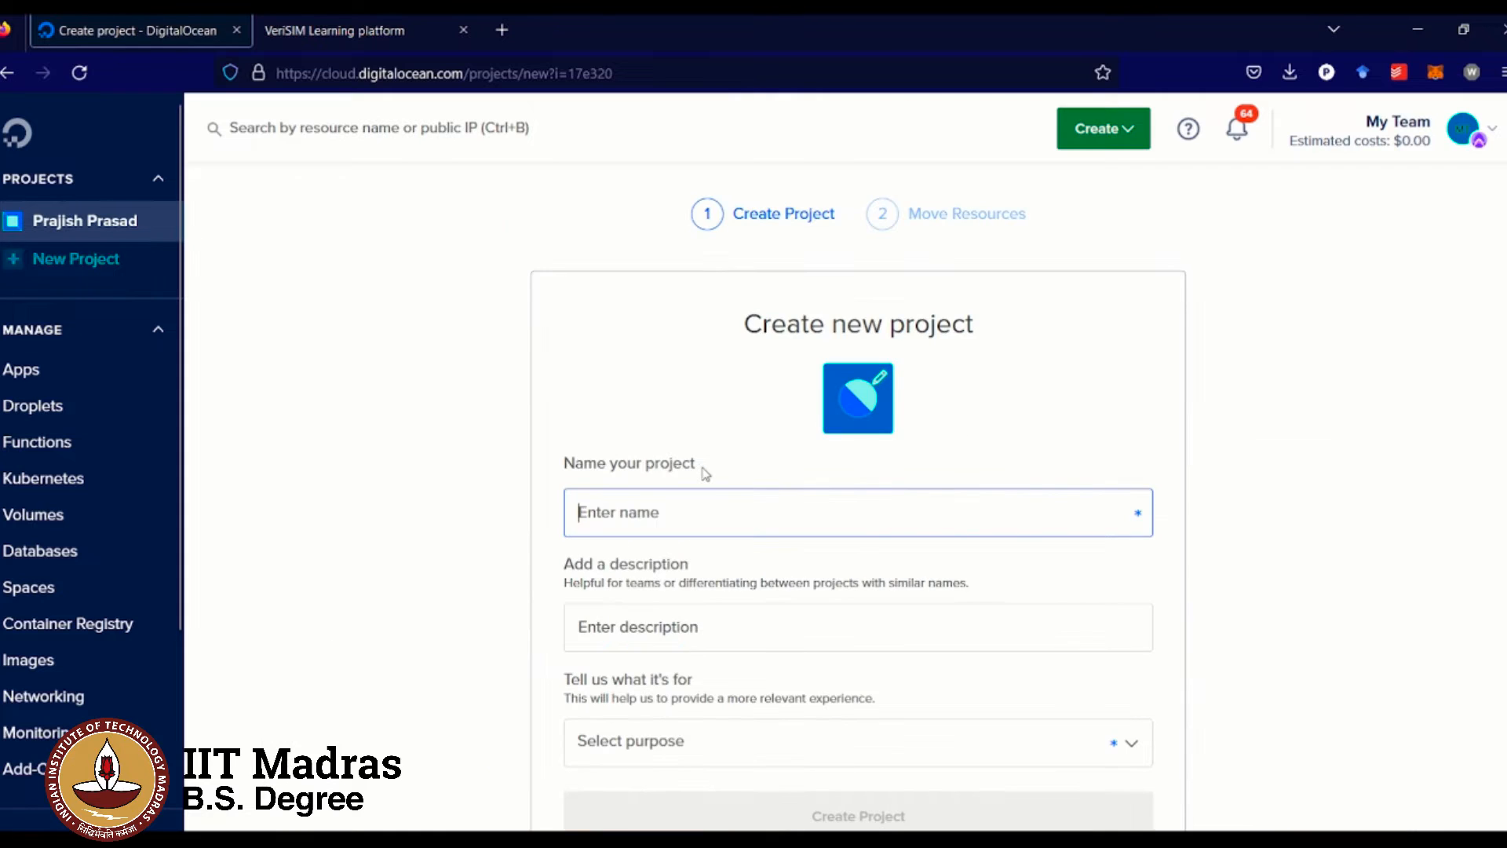
text(Test )
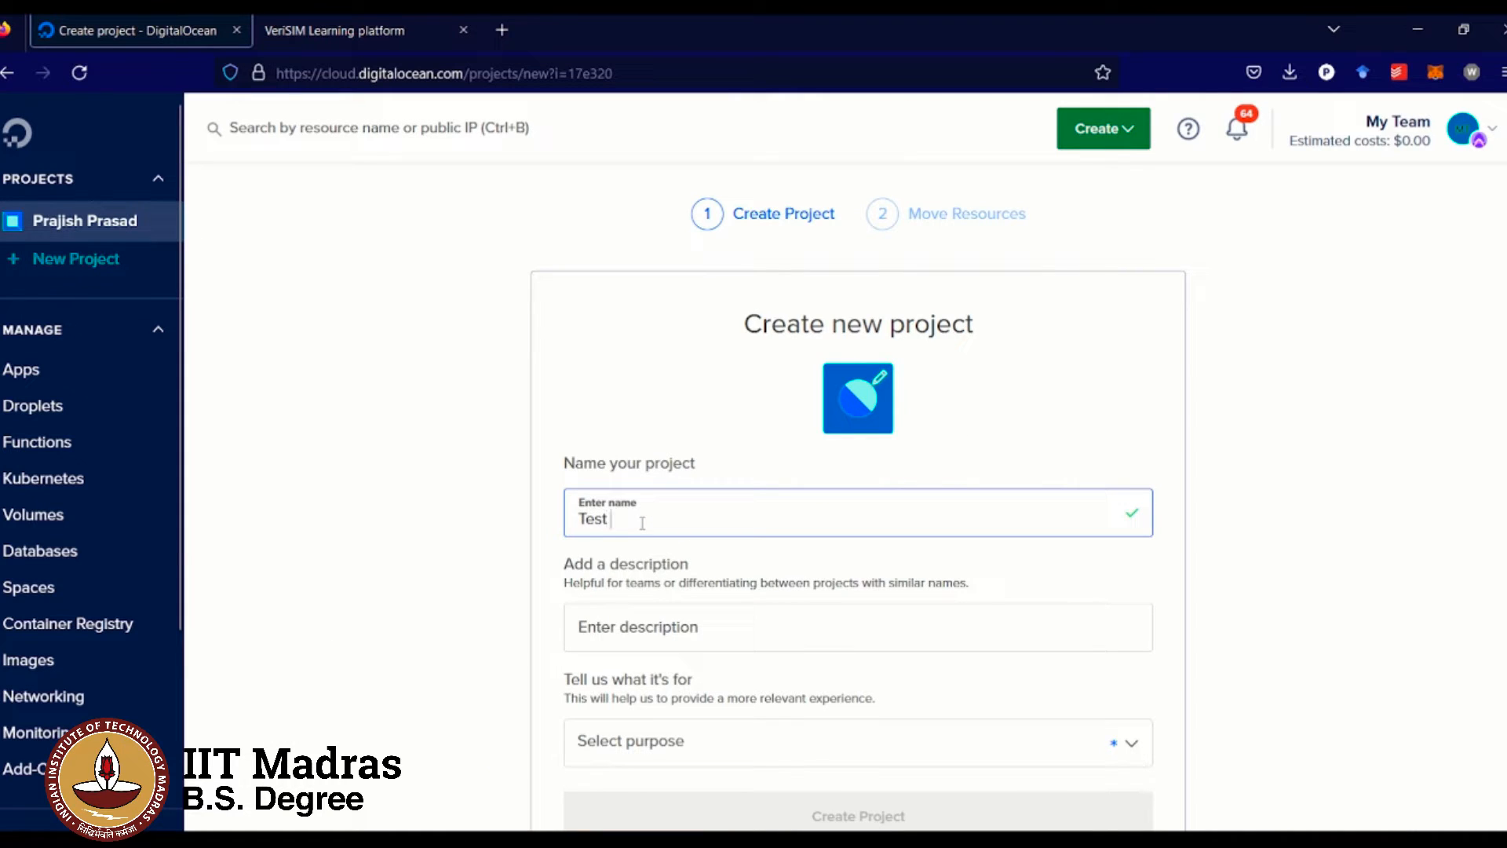
text(Project)
scroll(642, 524, down, 2)
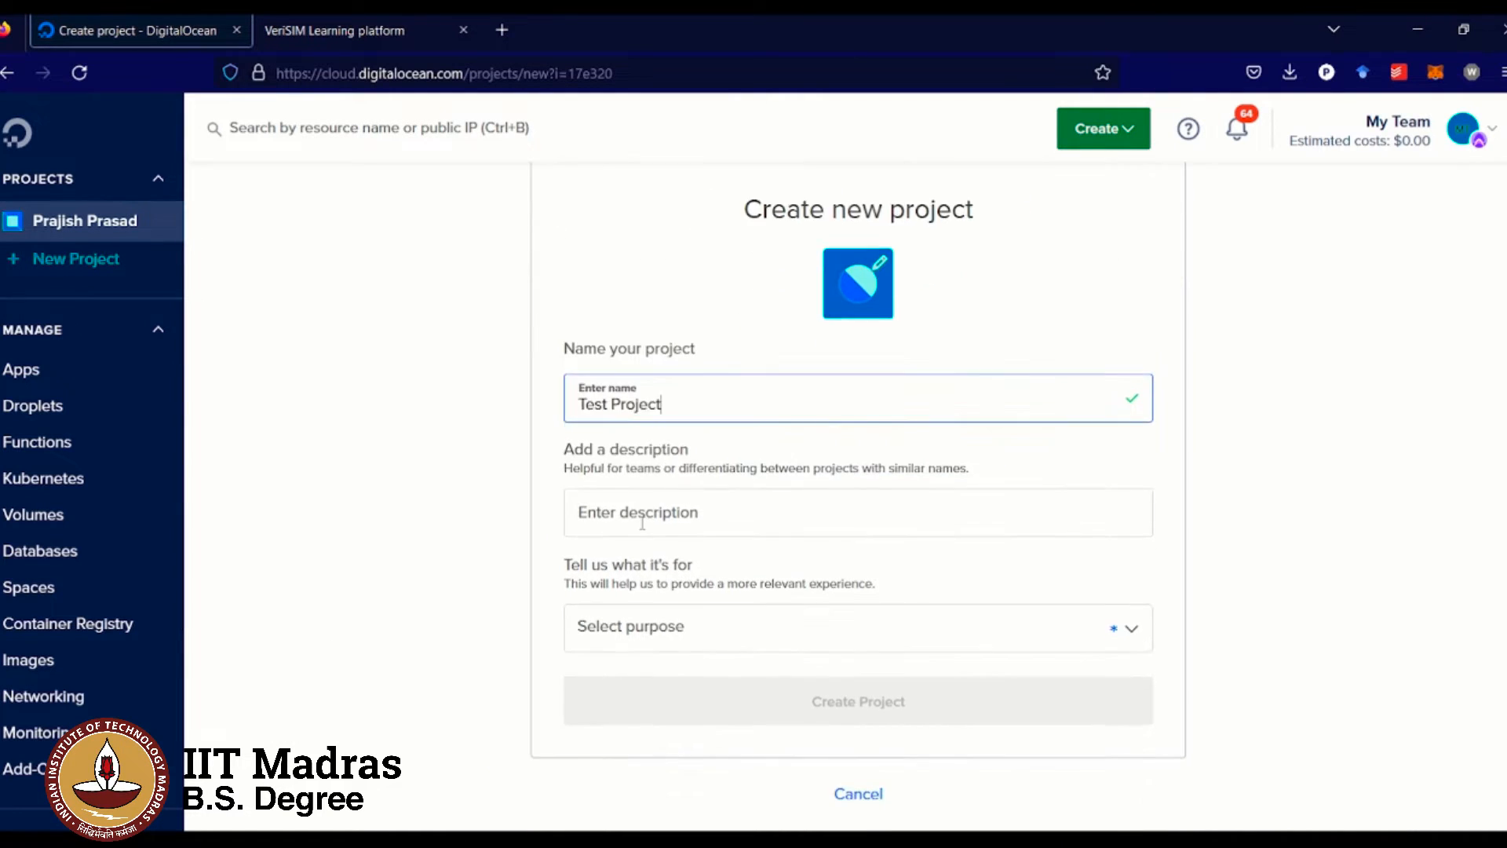
click(642, 524)
text(test)
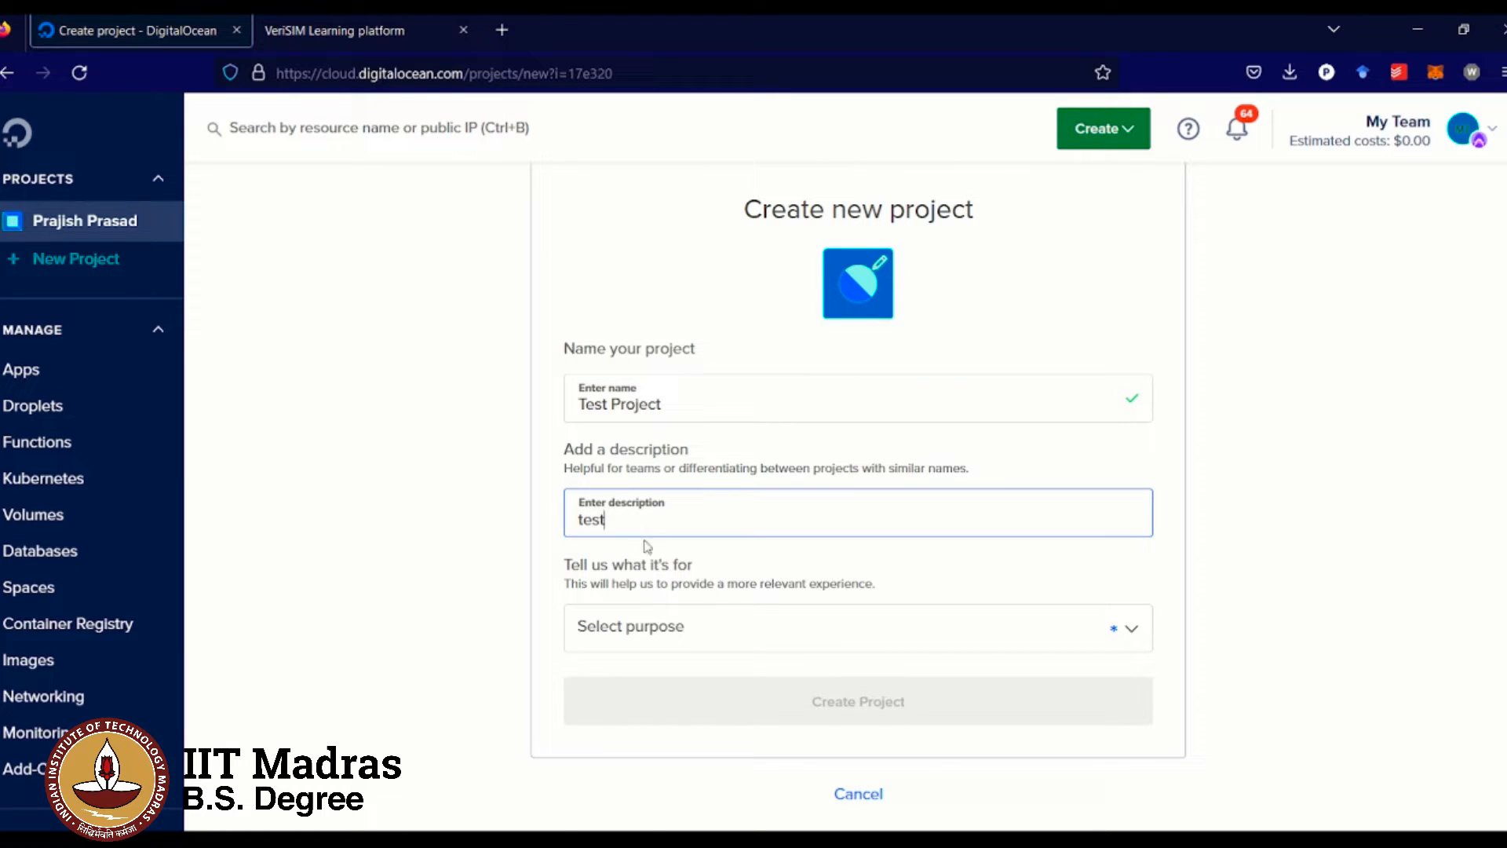
click(690, 626)
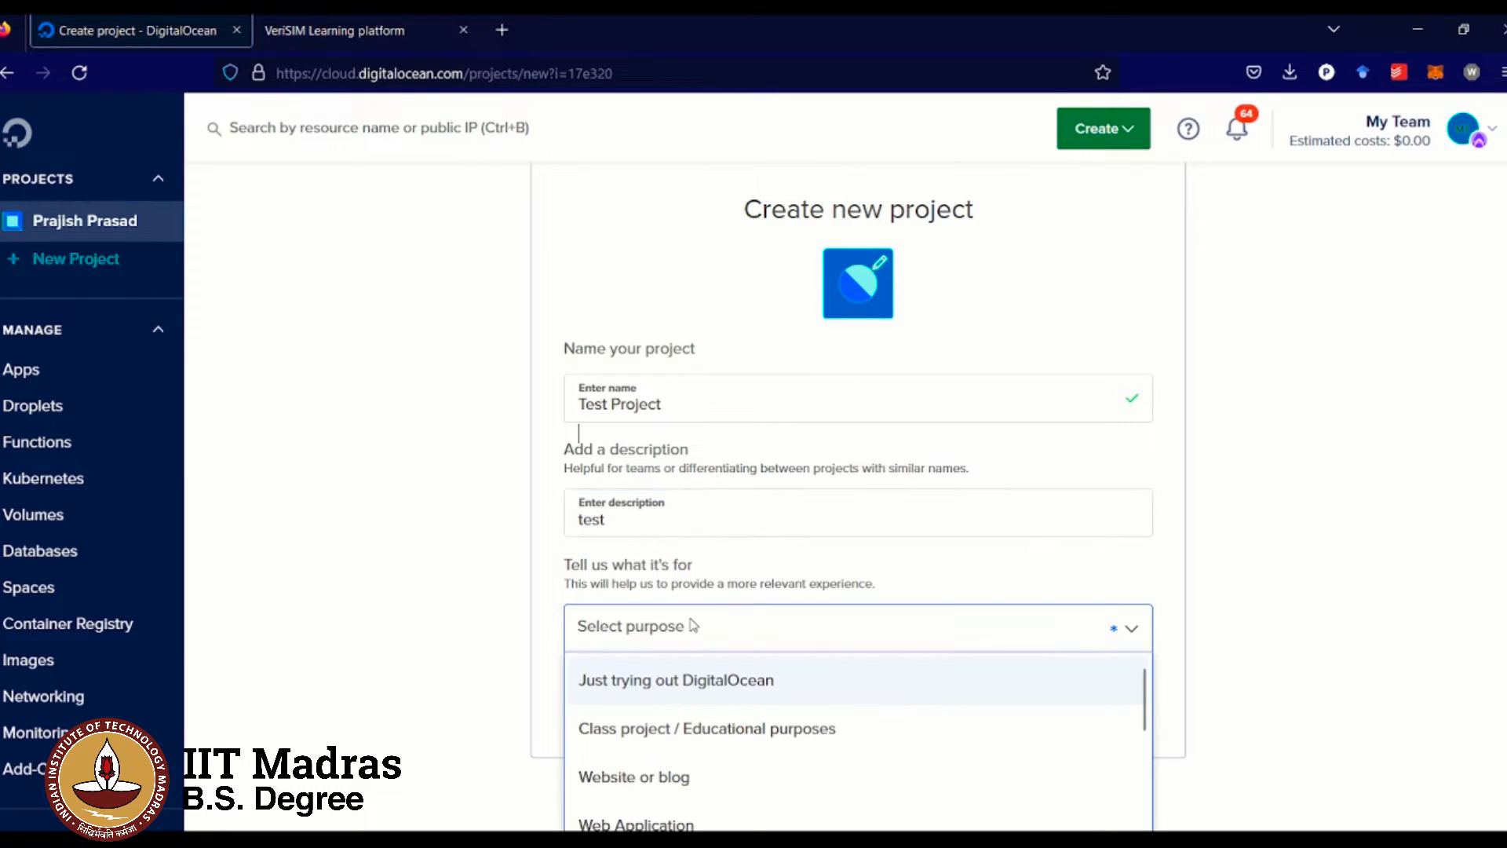
click(656, 680)
click(841, 714)
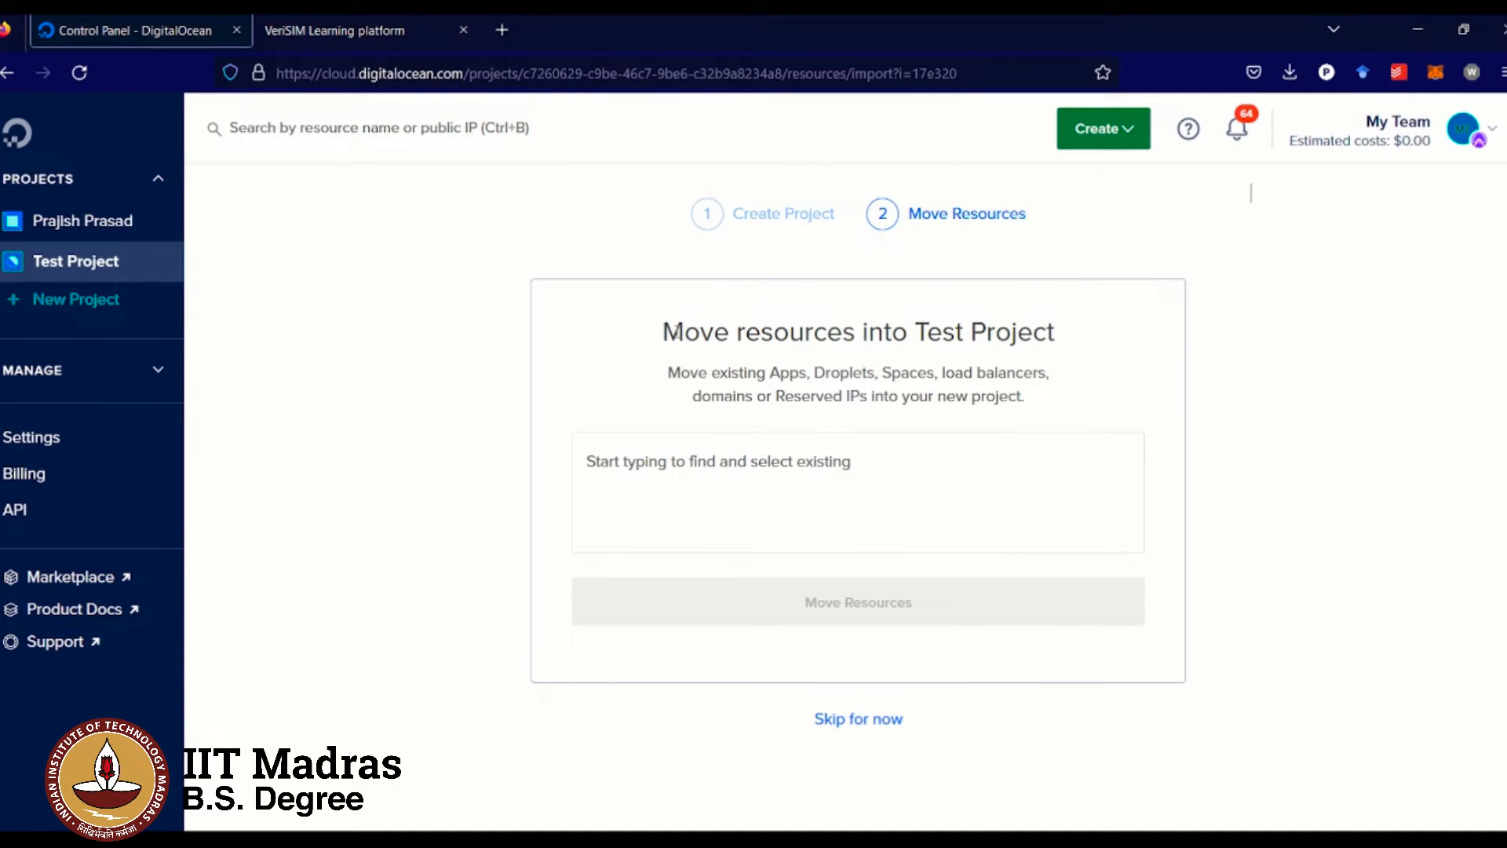
Step: Skip the Move Resources step and scroll down Test Project's empty Resources page
drag(672, 324, 865, 336)
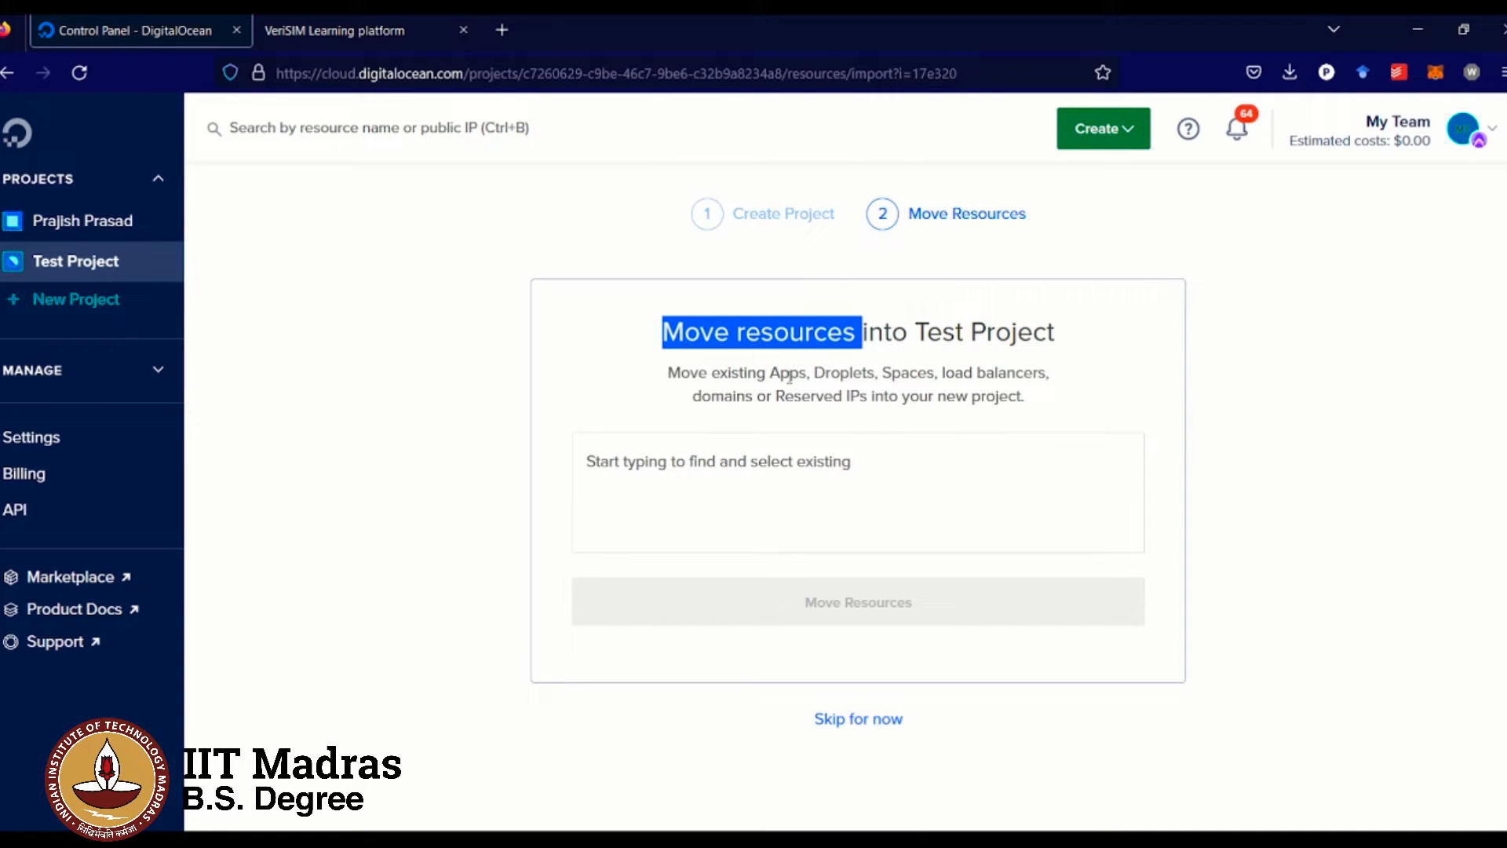
click(986, 373)
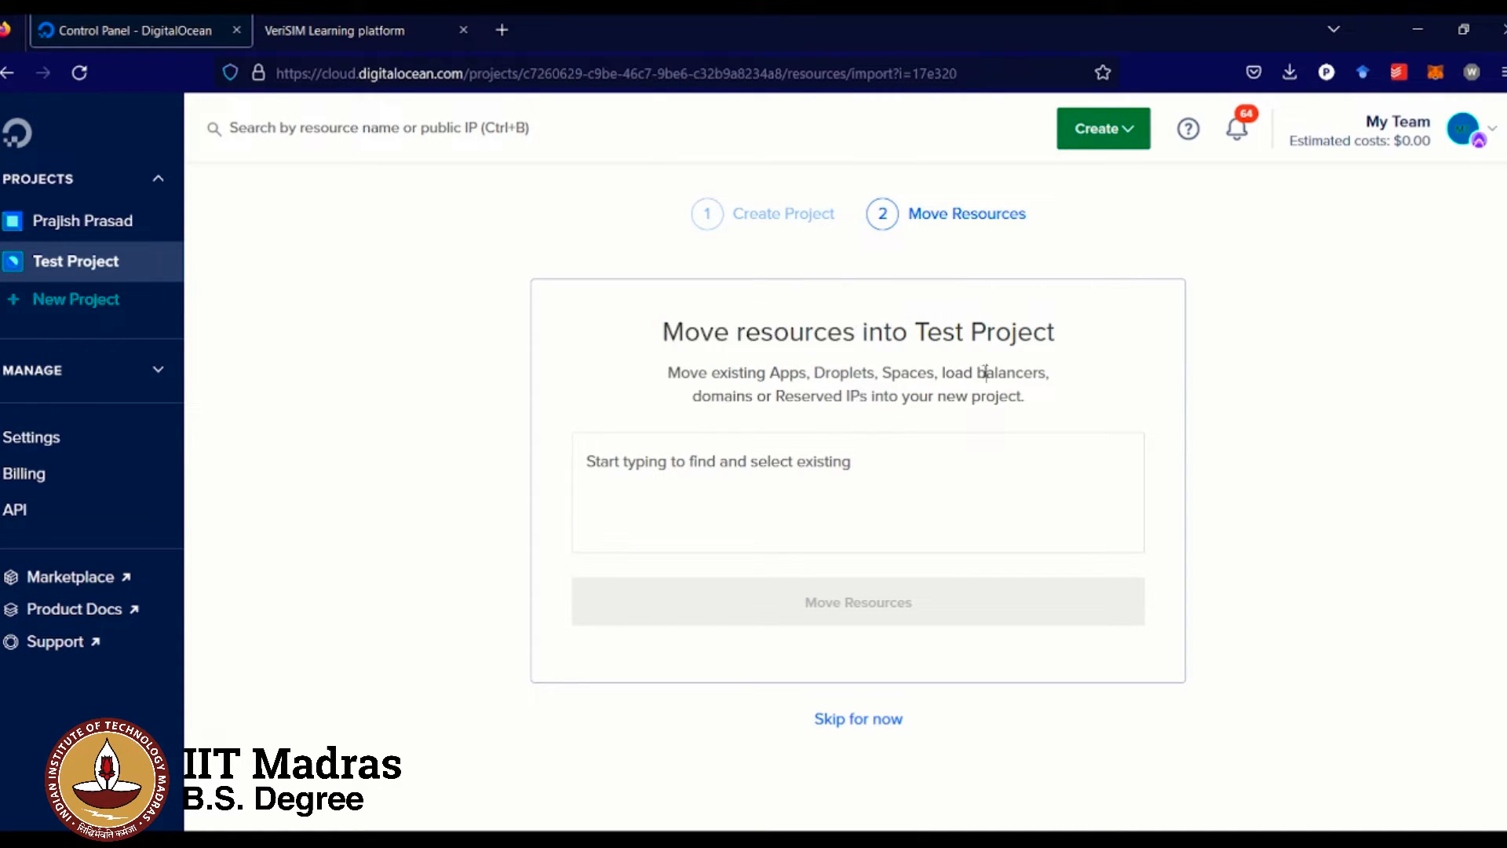
click(832, 723)
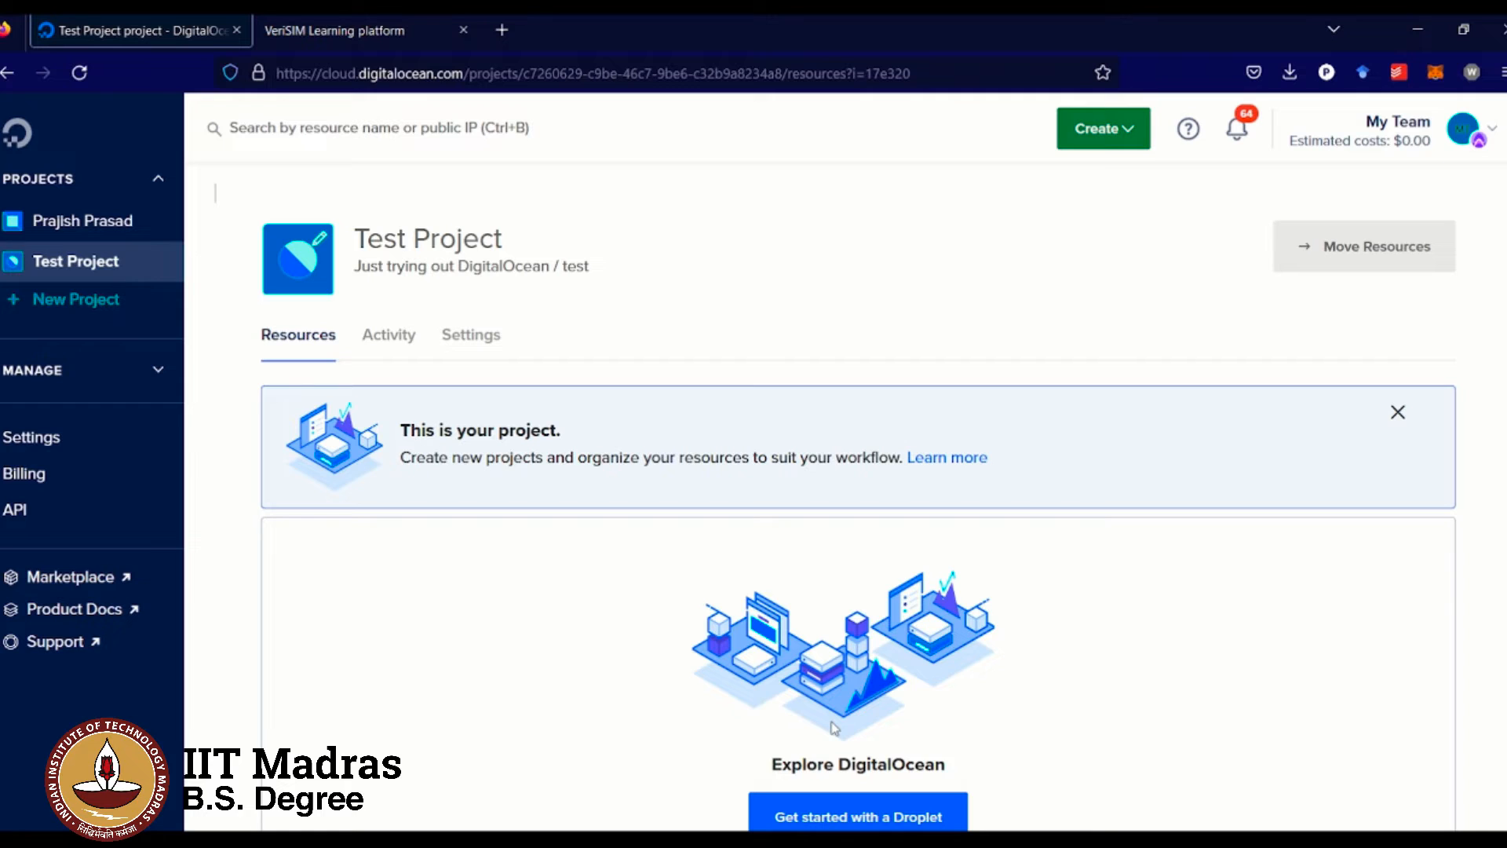
scroll(677, 660, down, 1)
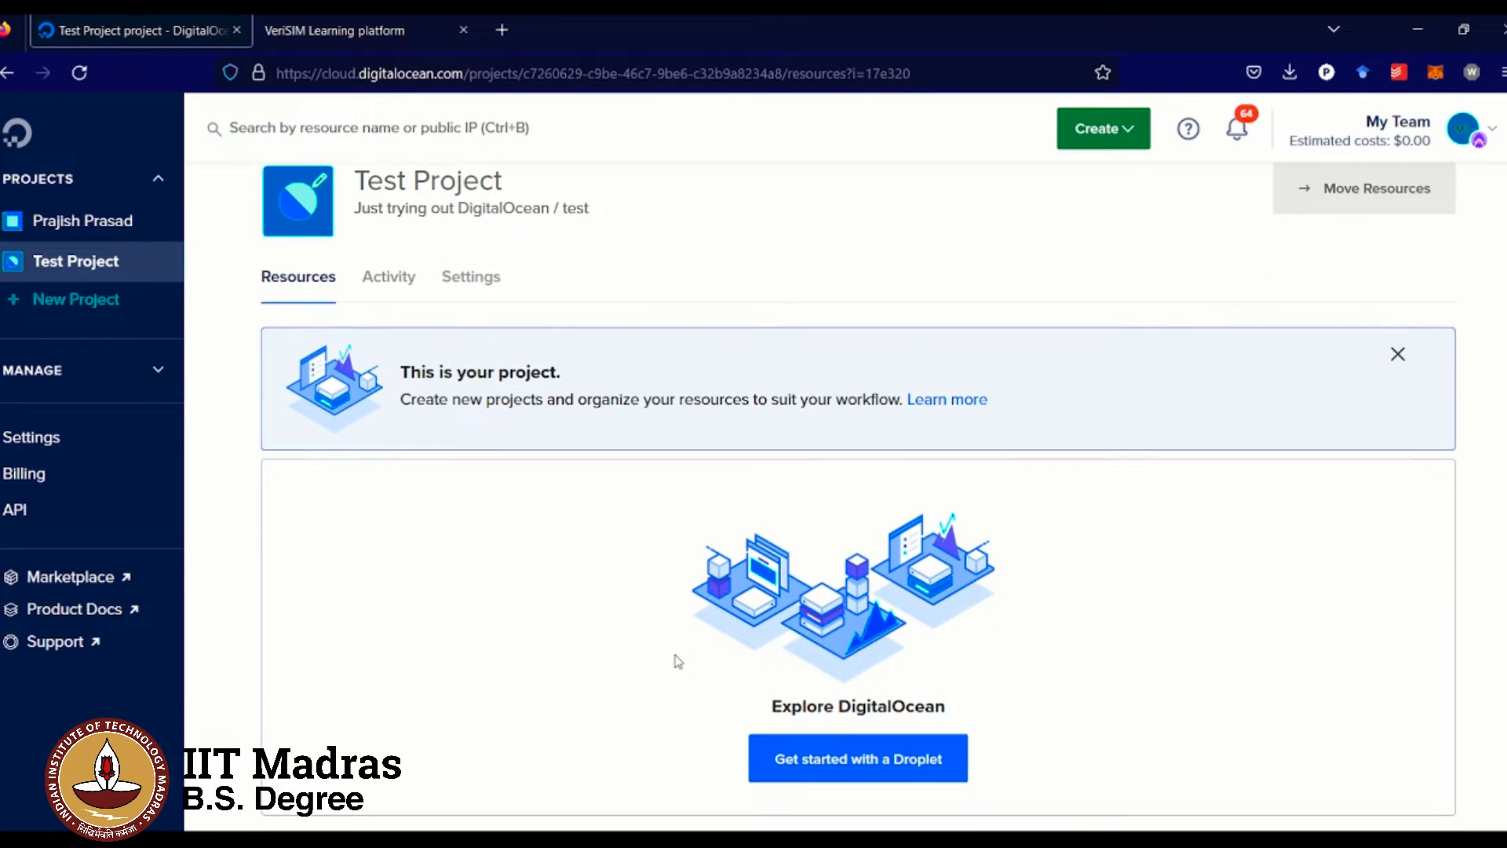
scroll(677, 660, down, 1)
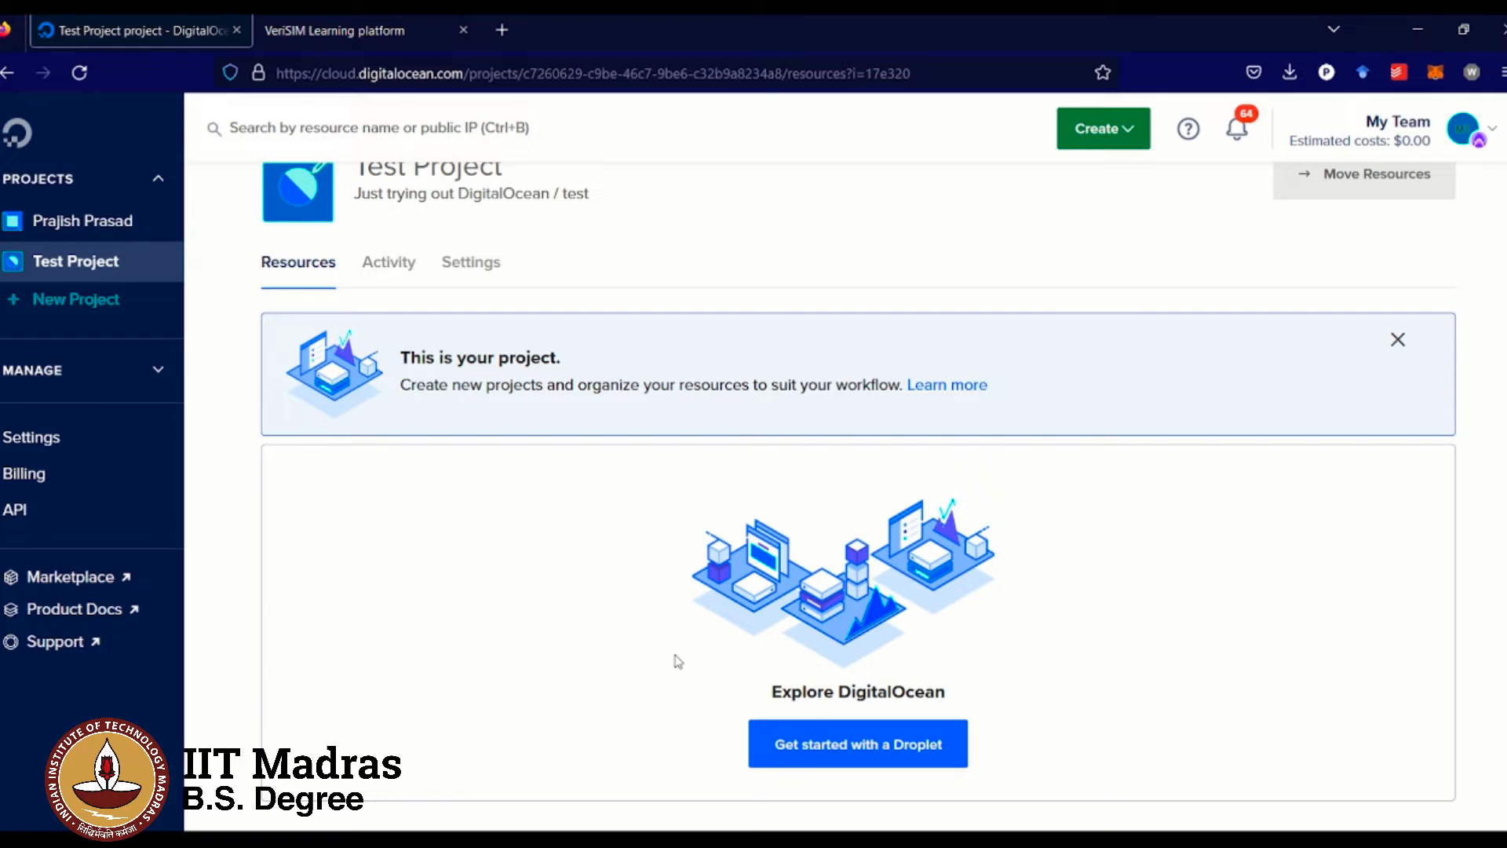
scroll(676, 661, down, 1)
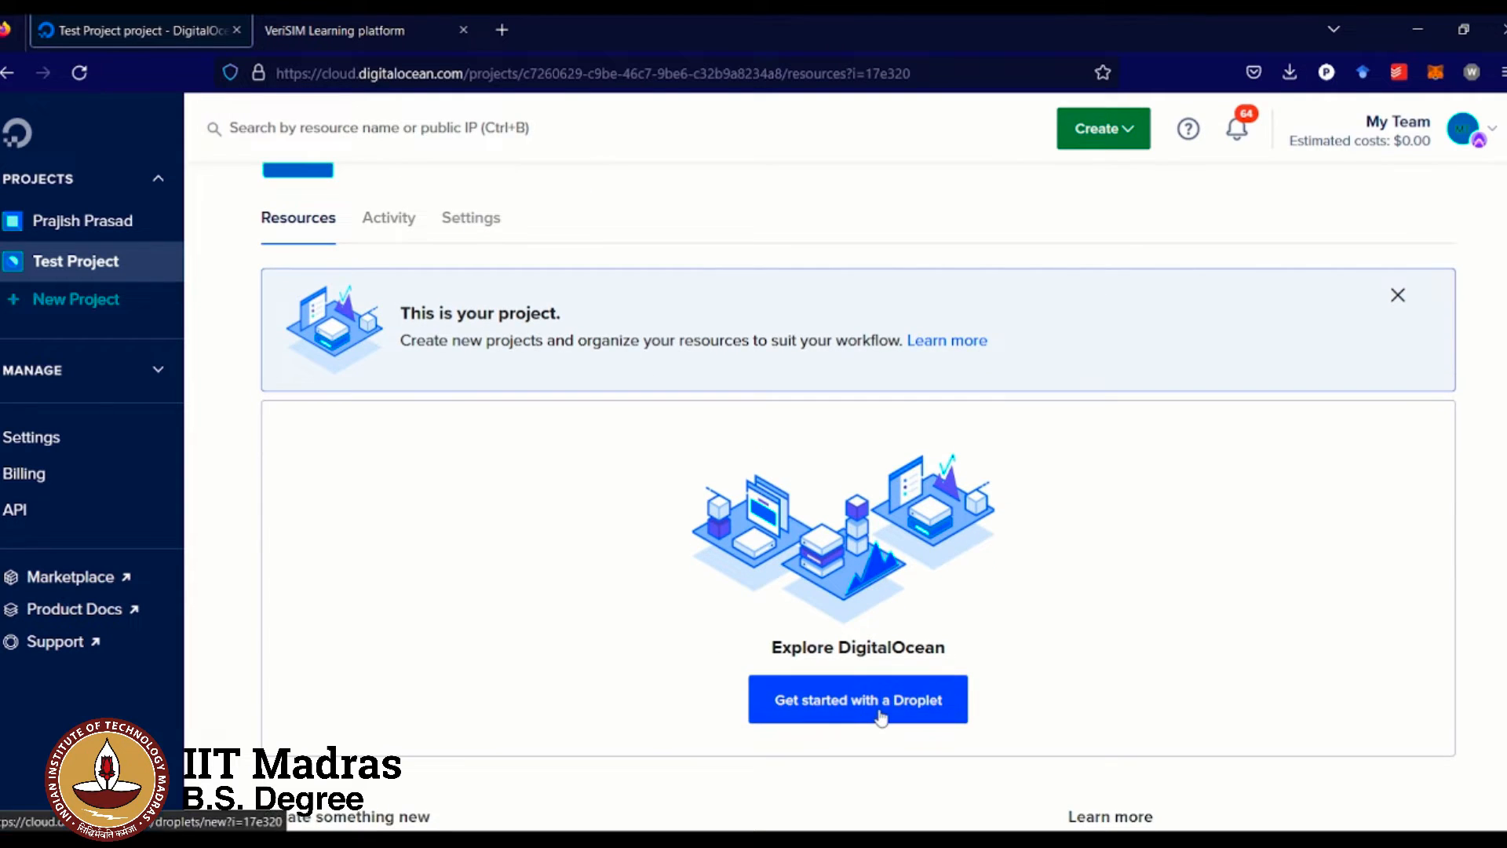
Step: Start a new Droplet in the Bangalore region, keeping the Ubuntu 22.10 x64 image
click(881, 711)
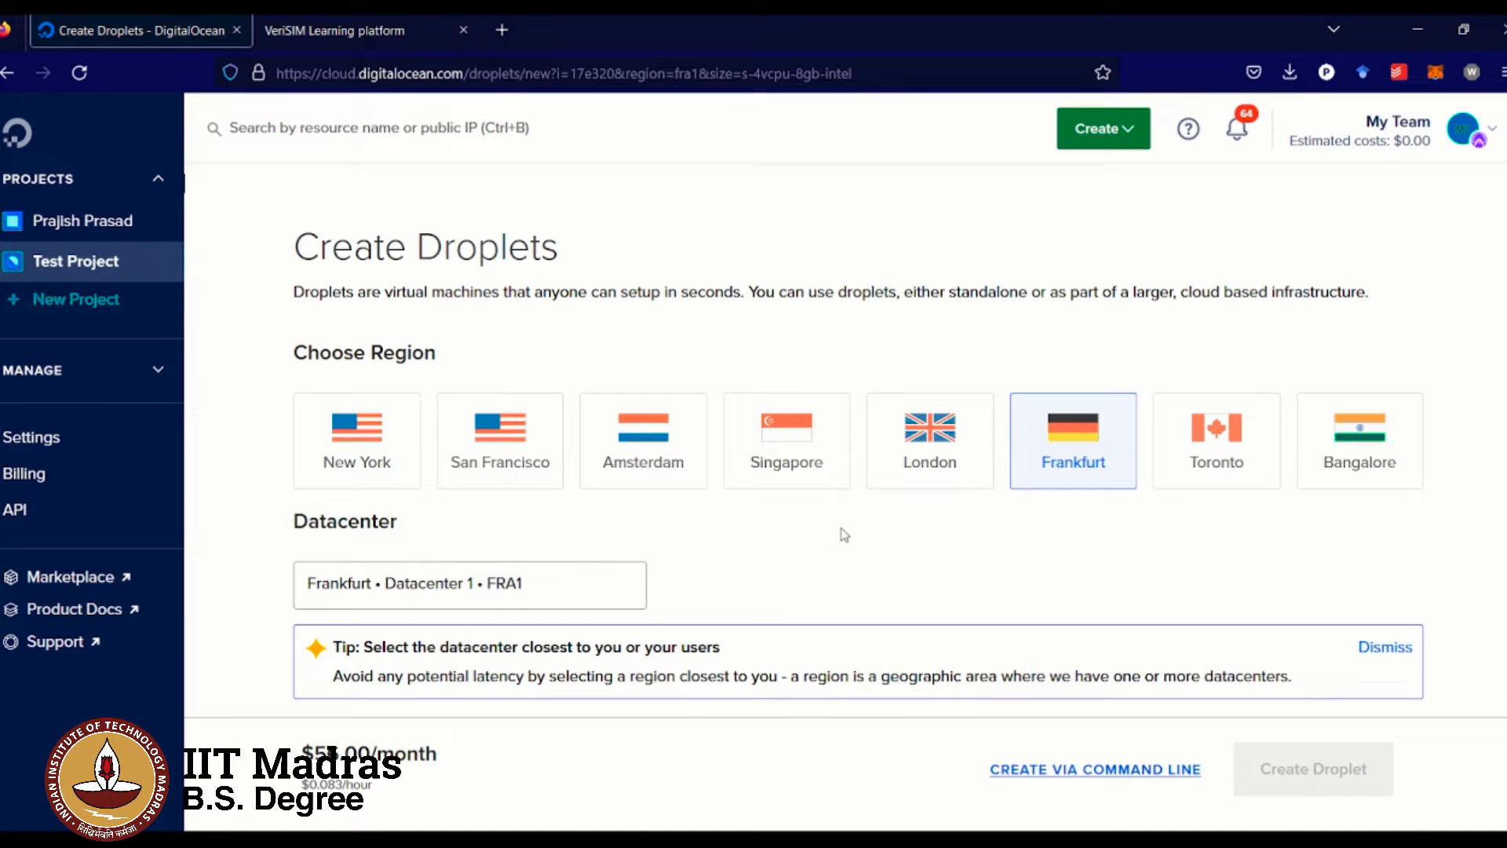
click(1373, 480)
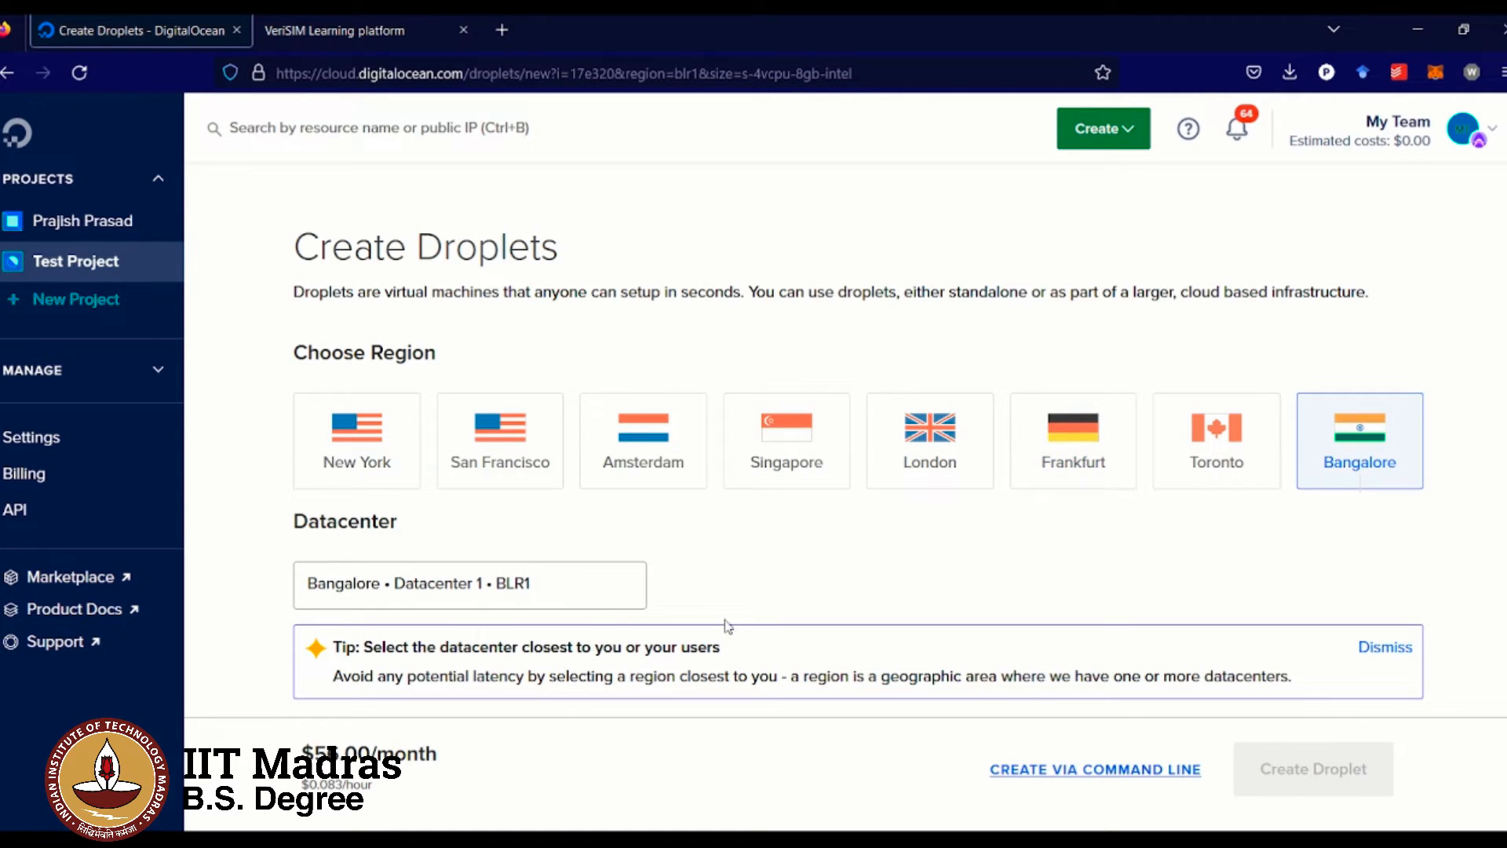
scroll(728, 625, down, 2)
scroll(729, 626, down, 2)
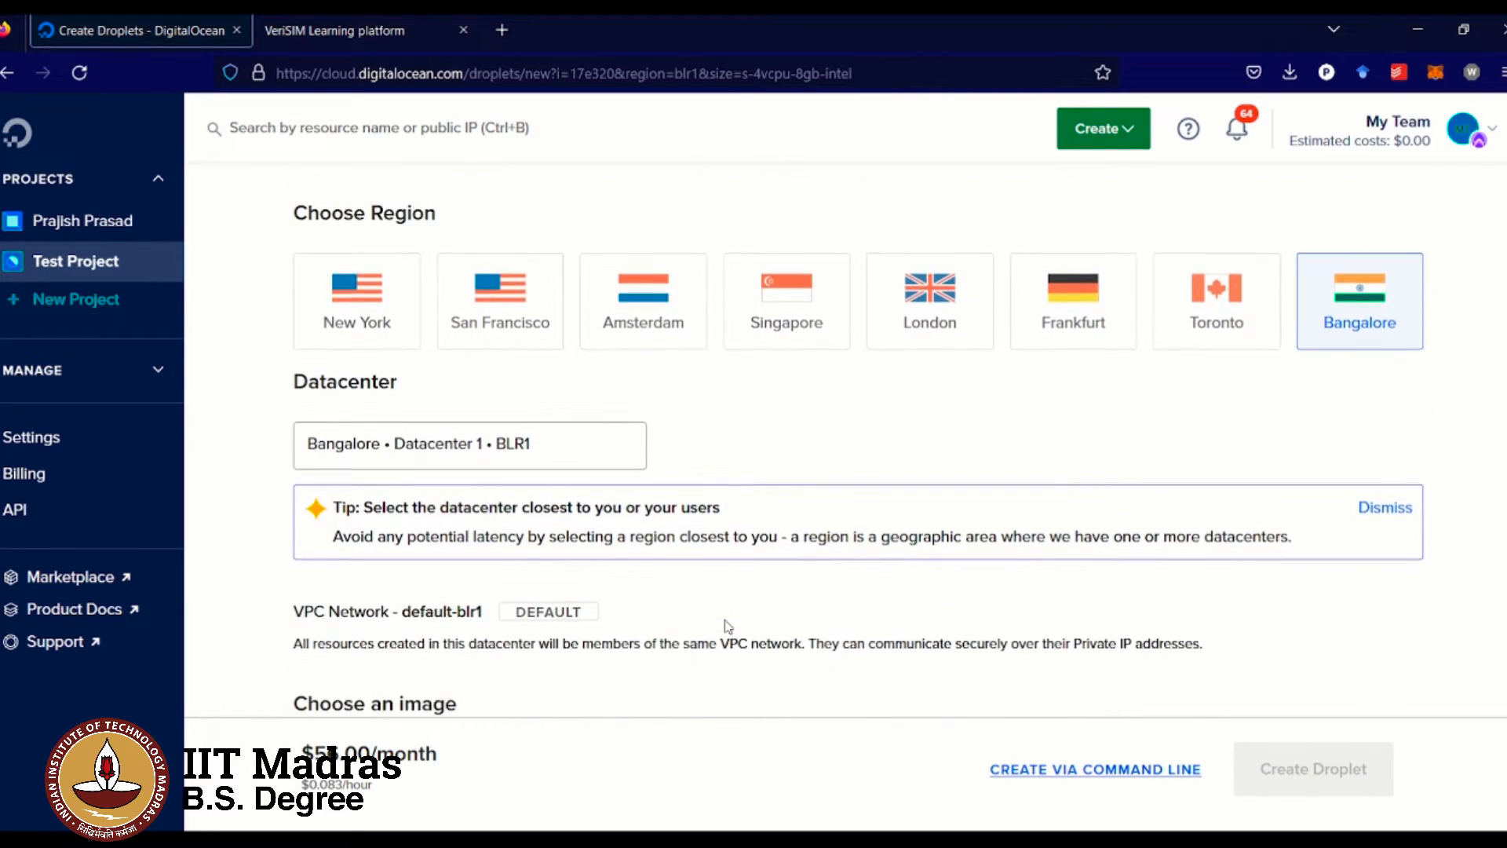
scroll(729, 626, down, 6)
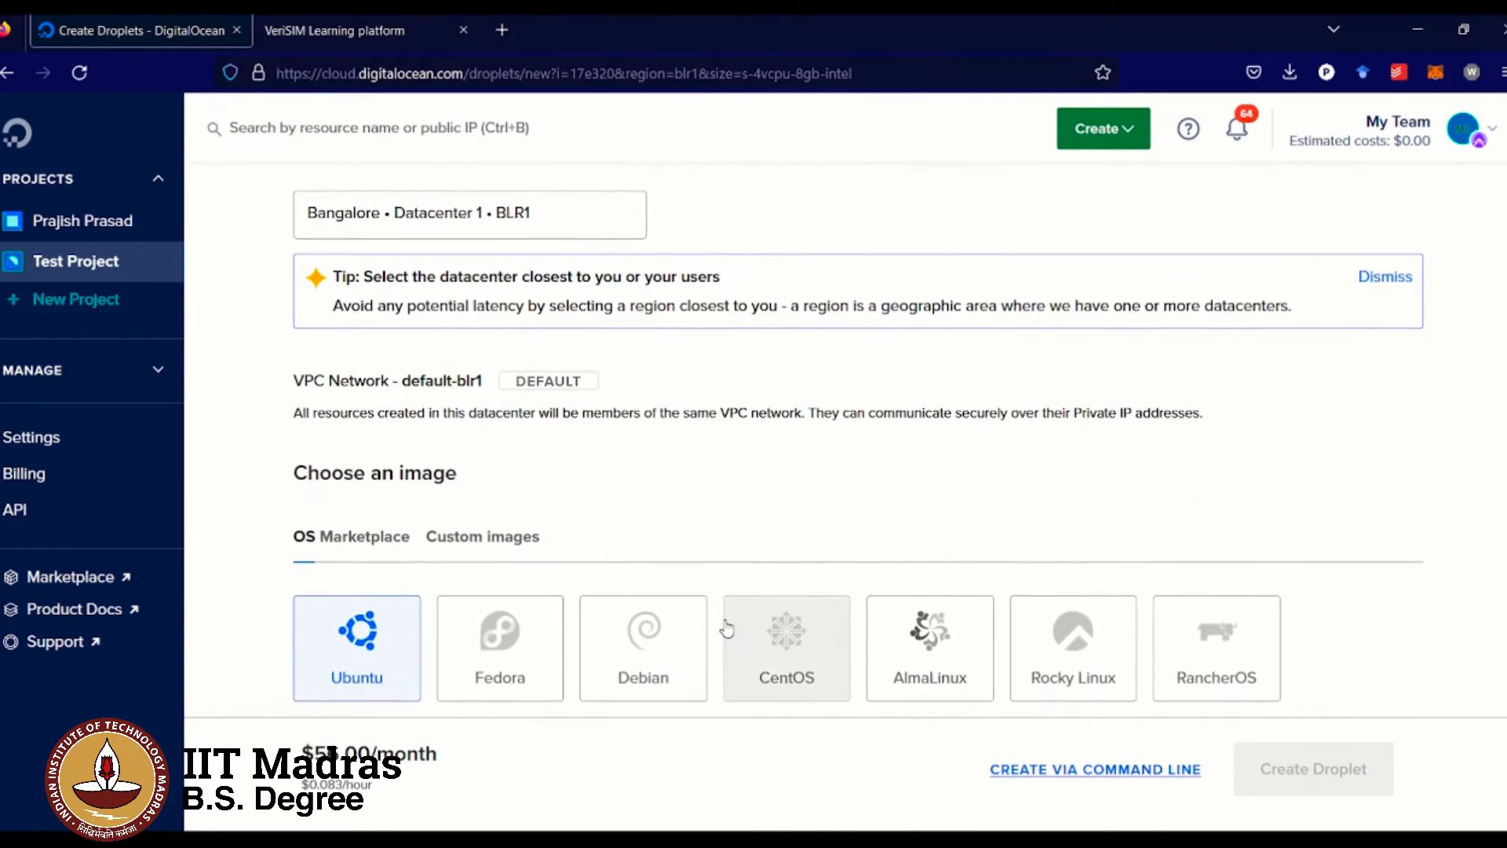
scroll(726, 628, down, 4)
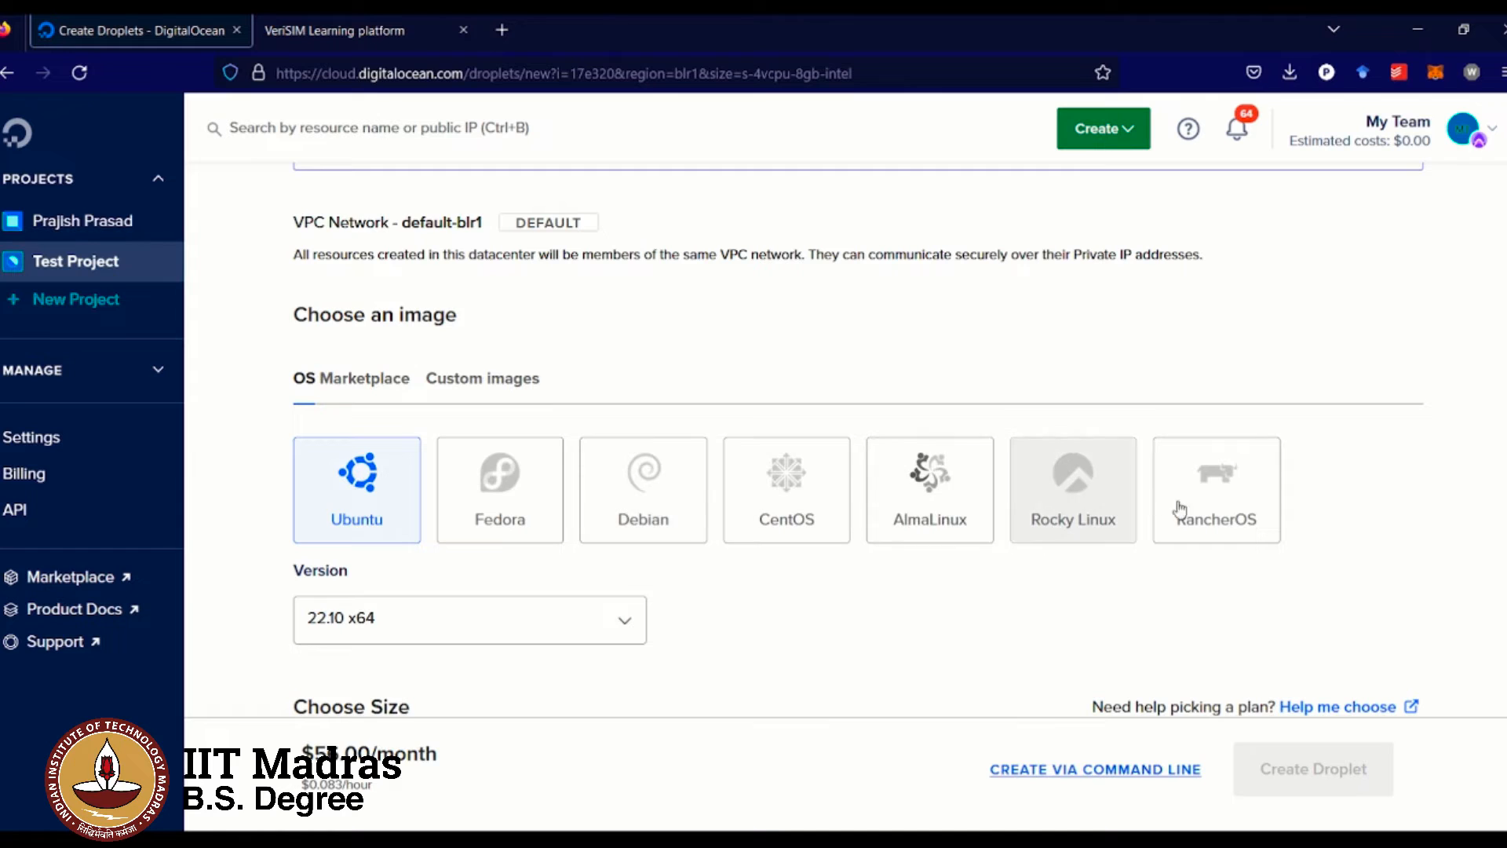
click(563, 627)
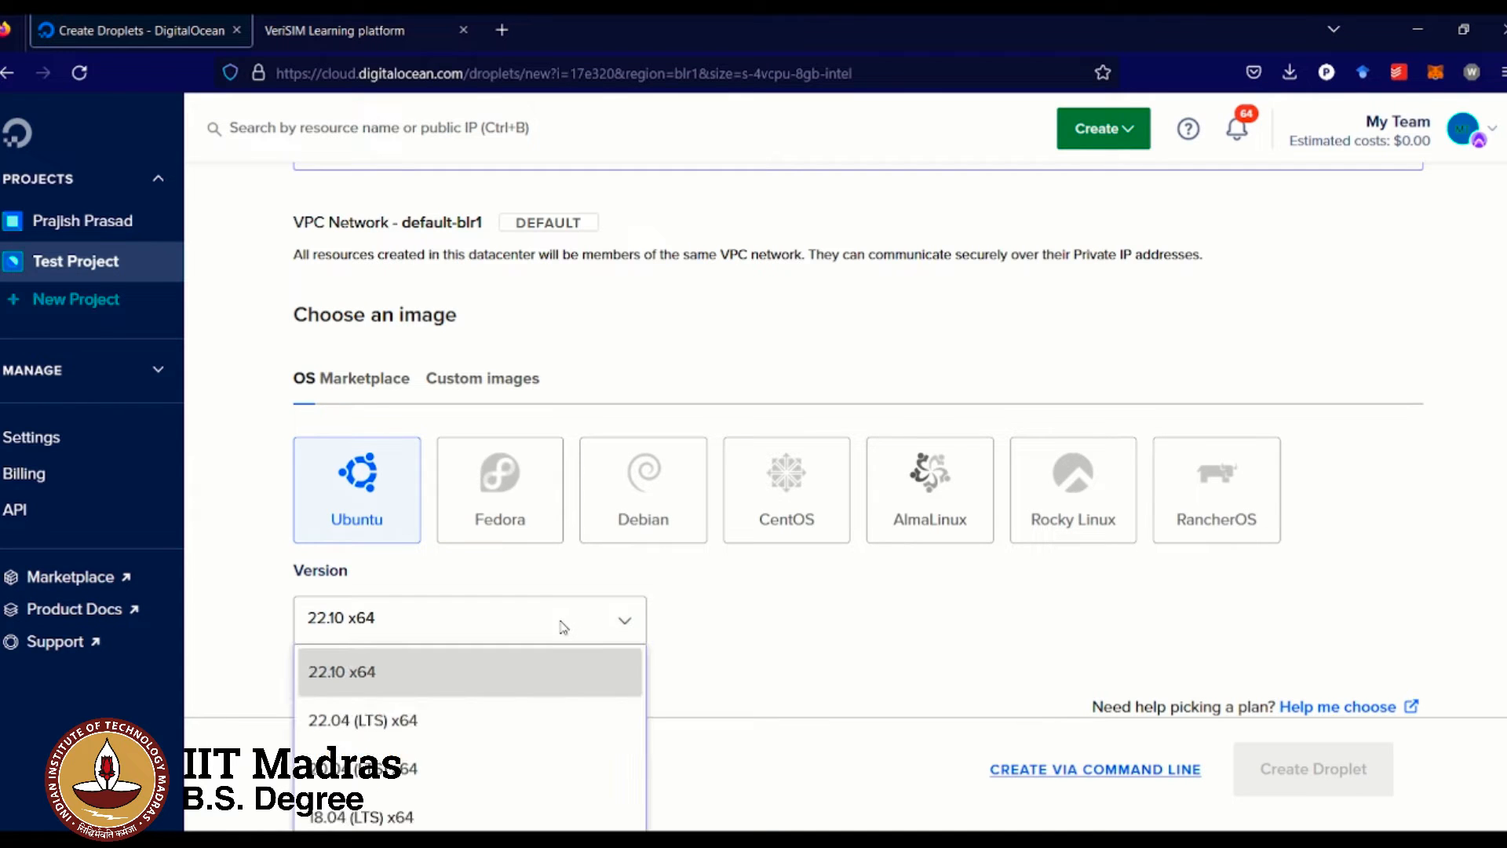
scroll(562, 626, down, 4)
click(730, 508)
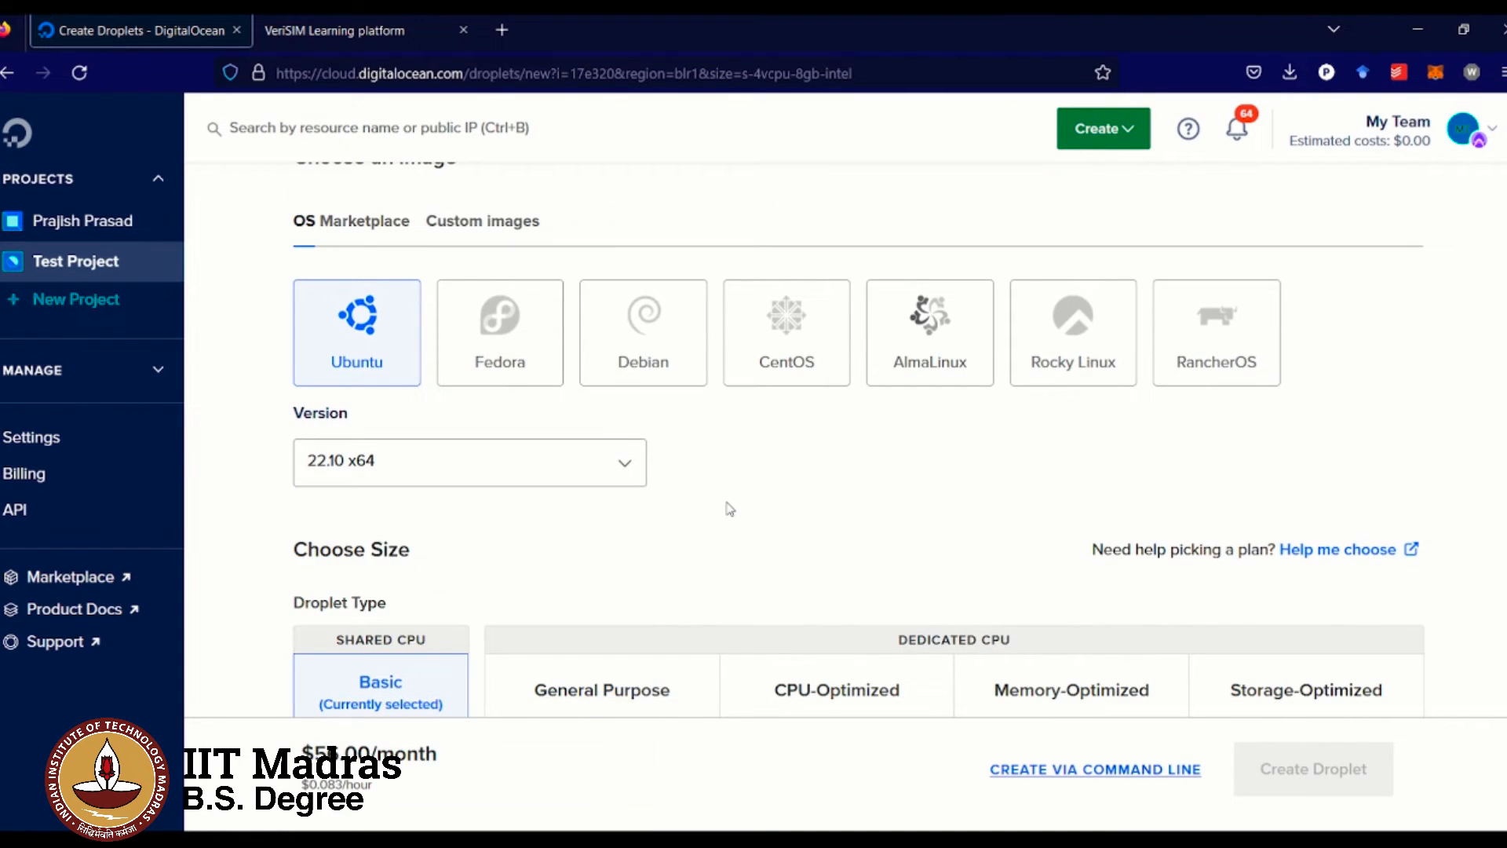
Step: Review the Basic size options and open the Help me choose plan guide
scroll(730, 509, down, 1)
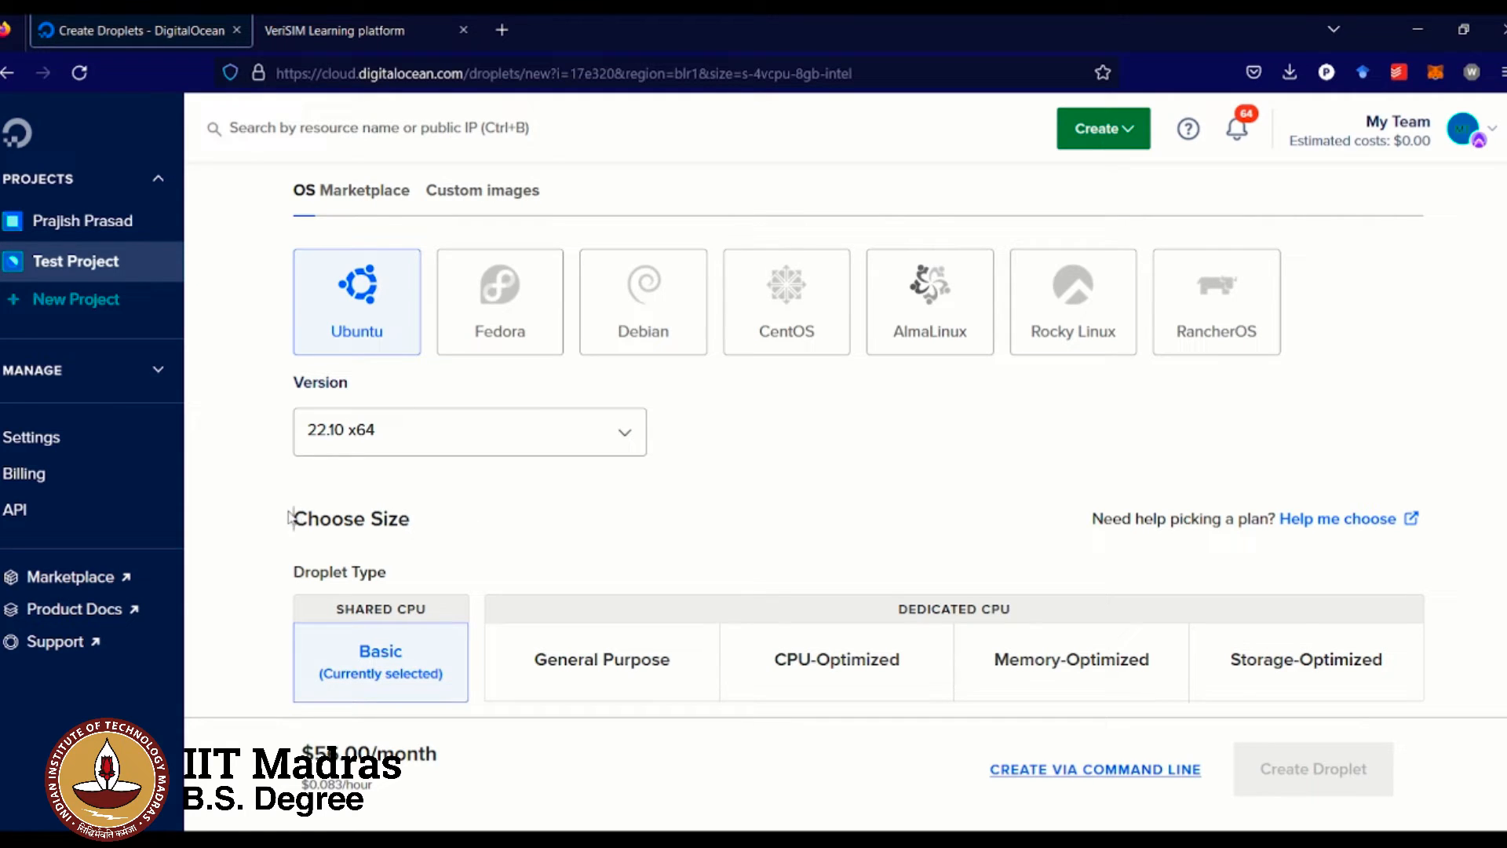
drag(291, 519, 431, 521)
click(435, 522)
scroll(436, 522, down, 3)
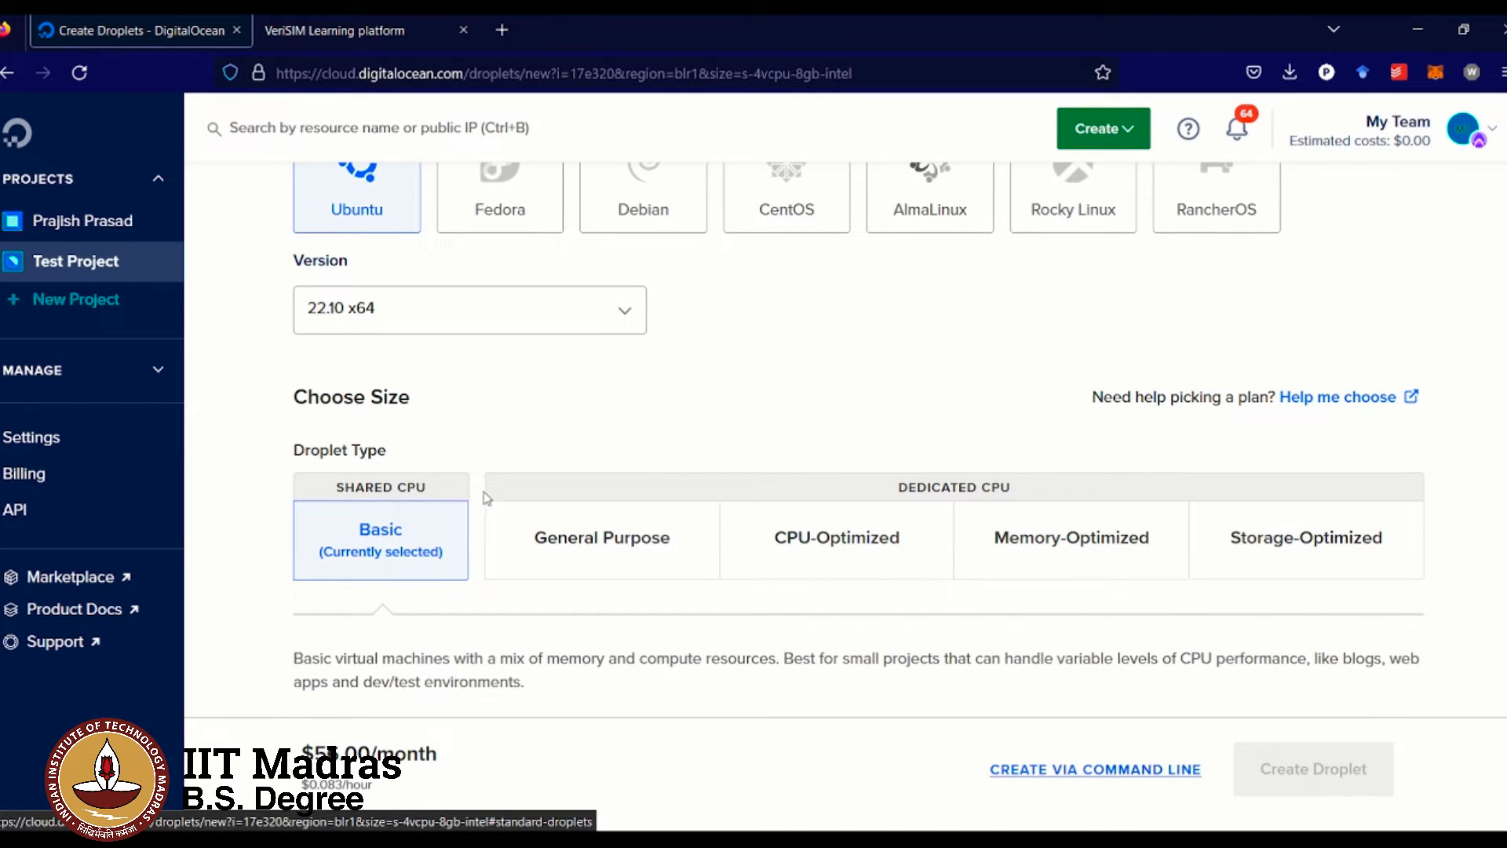
scroll(493, 472, down, 2)
scroll(493, 472, down, 2)
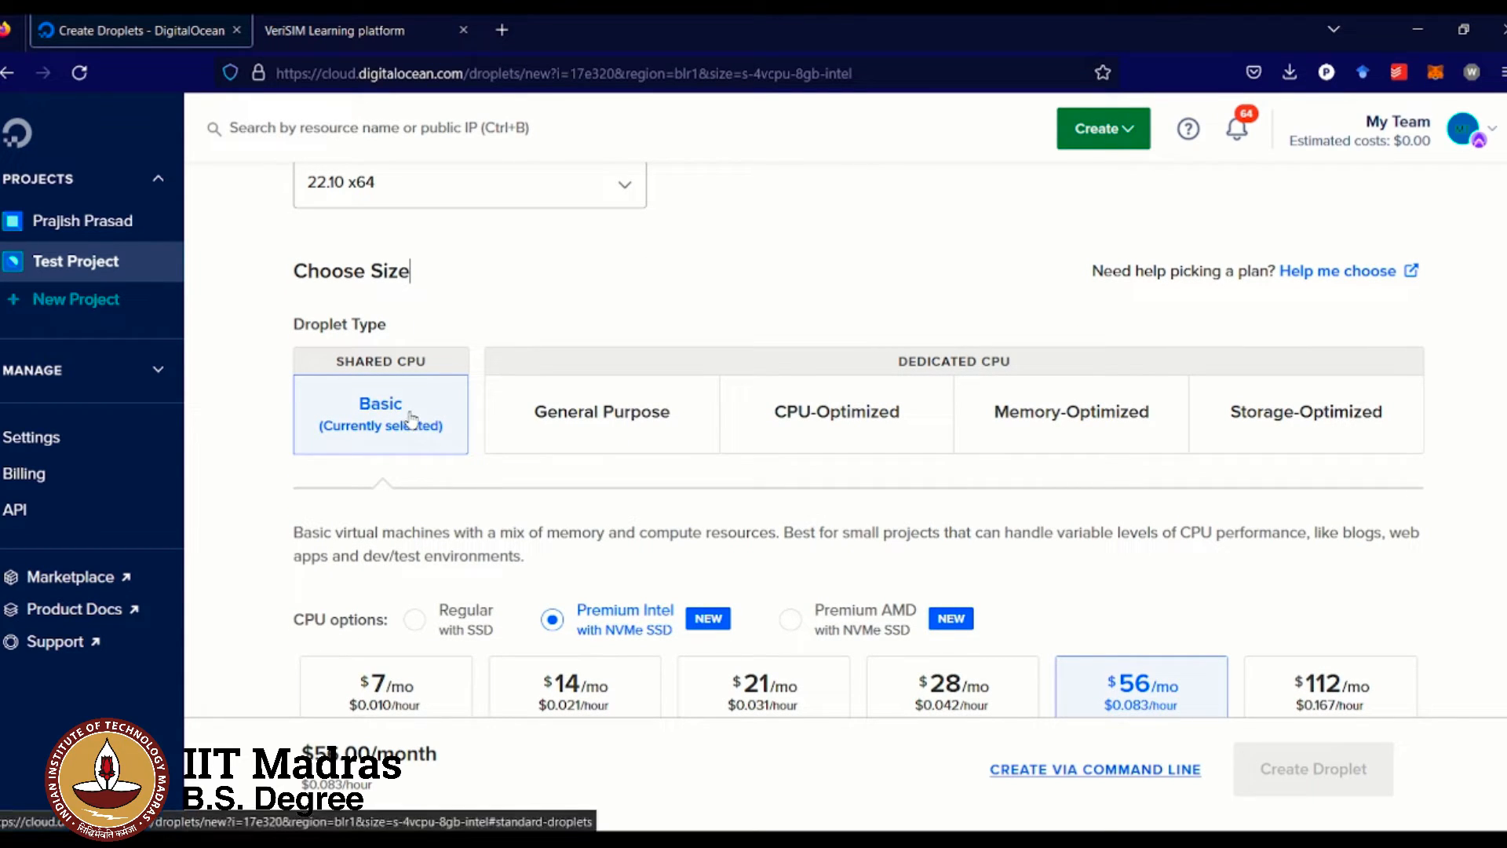
scroll(410, 417, down, 3)
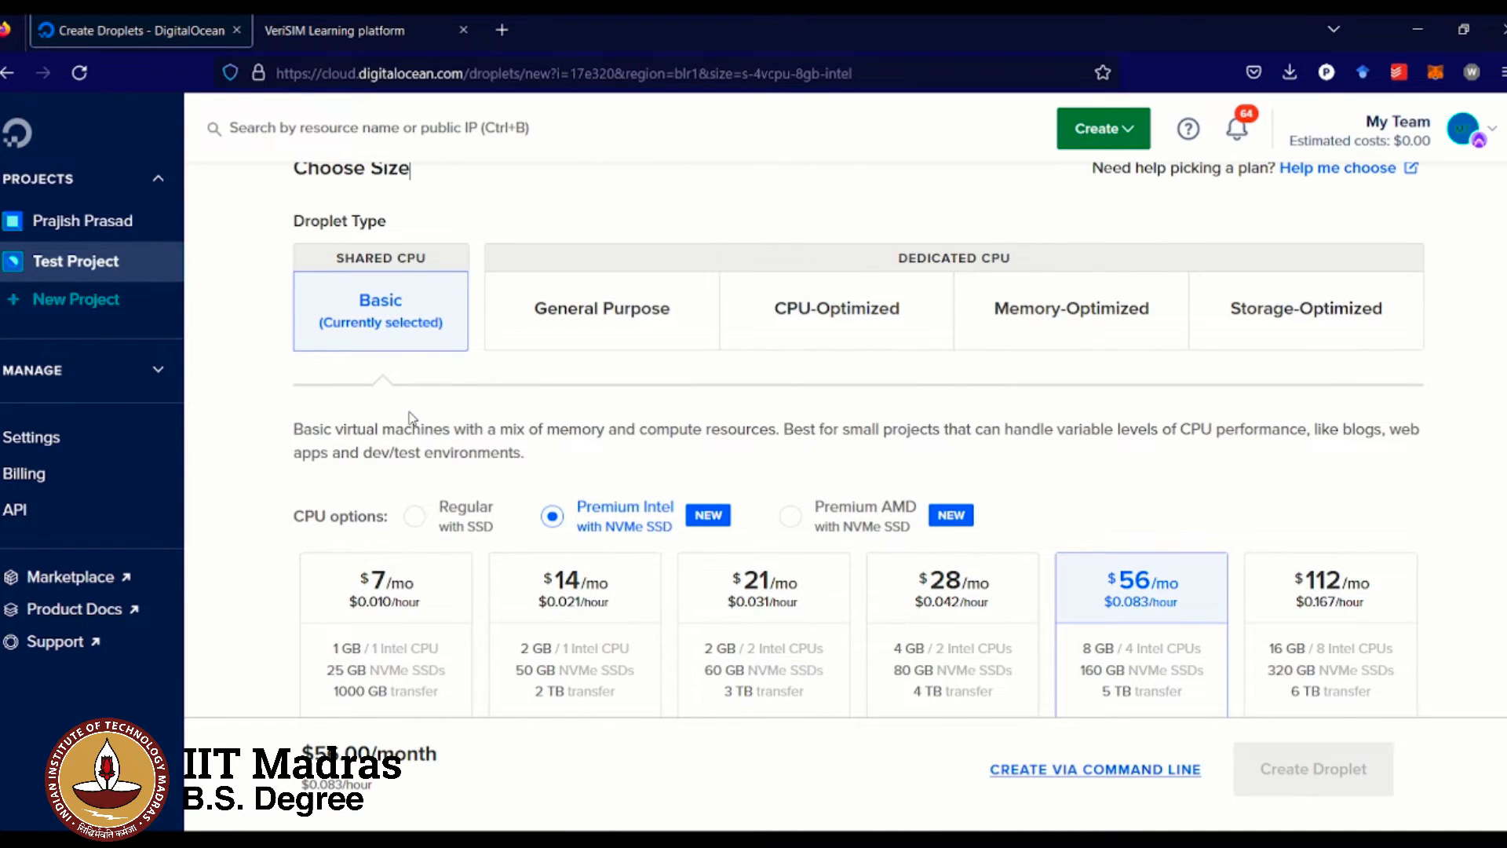
scroll(410, 417, down, 3)
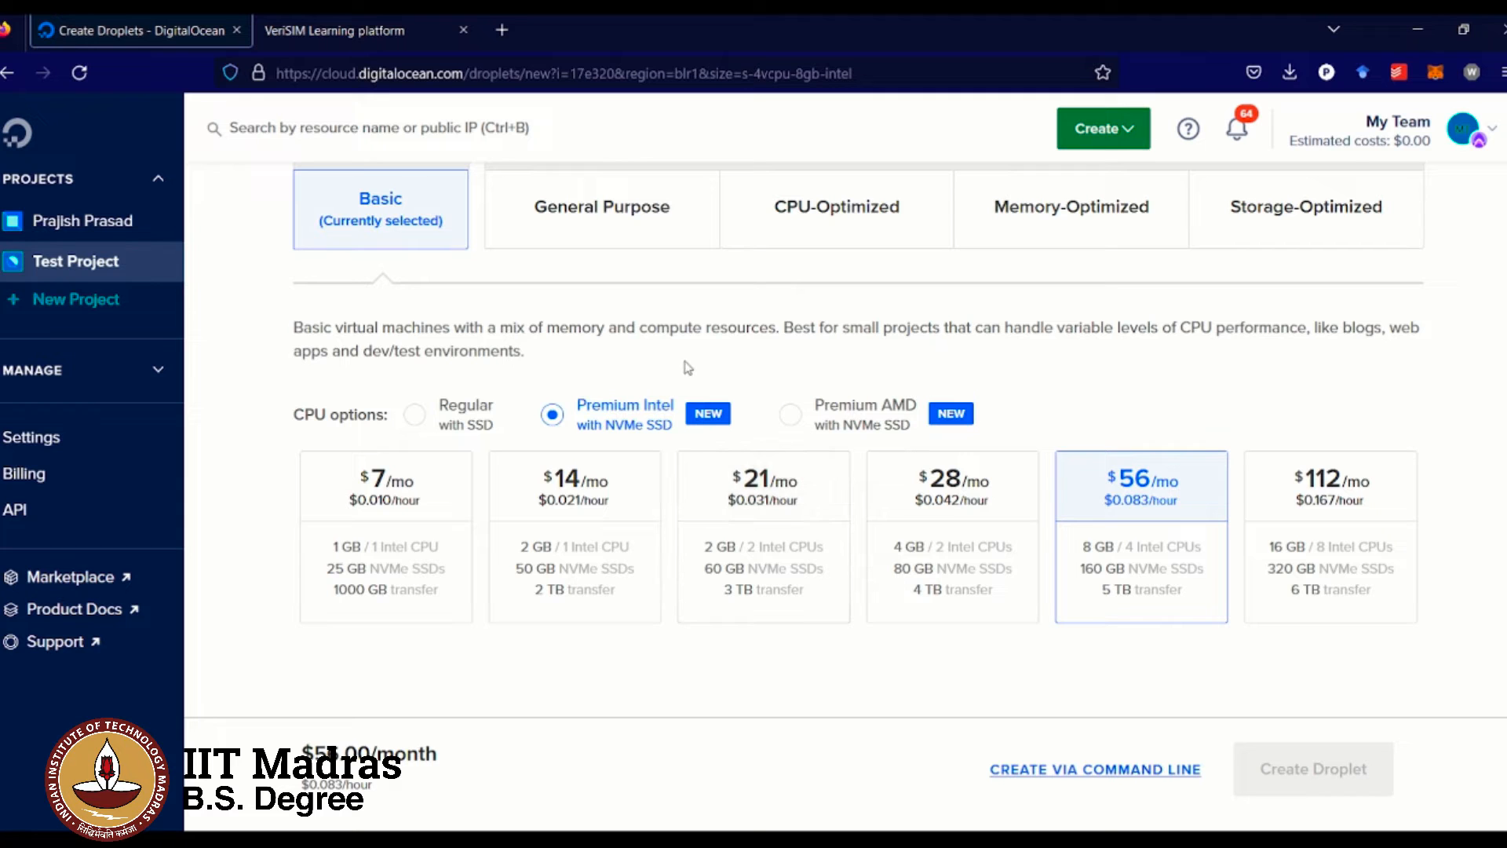
scroll(688, 368, up, 1)
scroll(687, 368, up, 2)
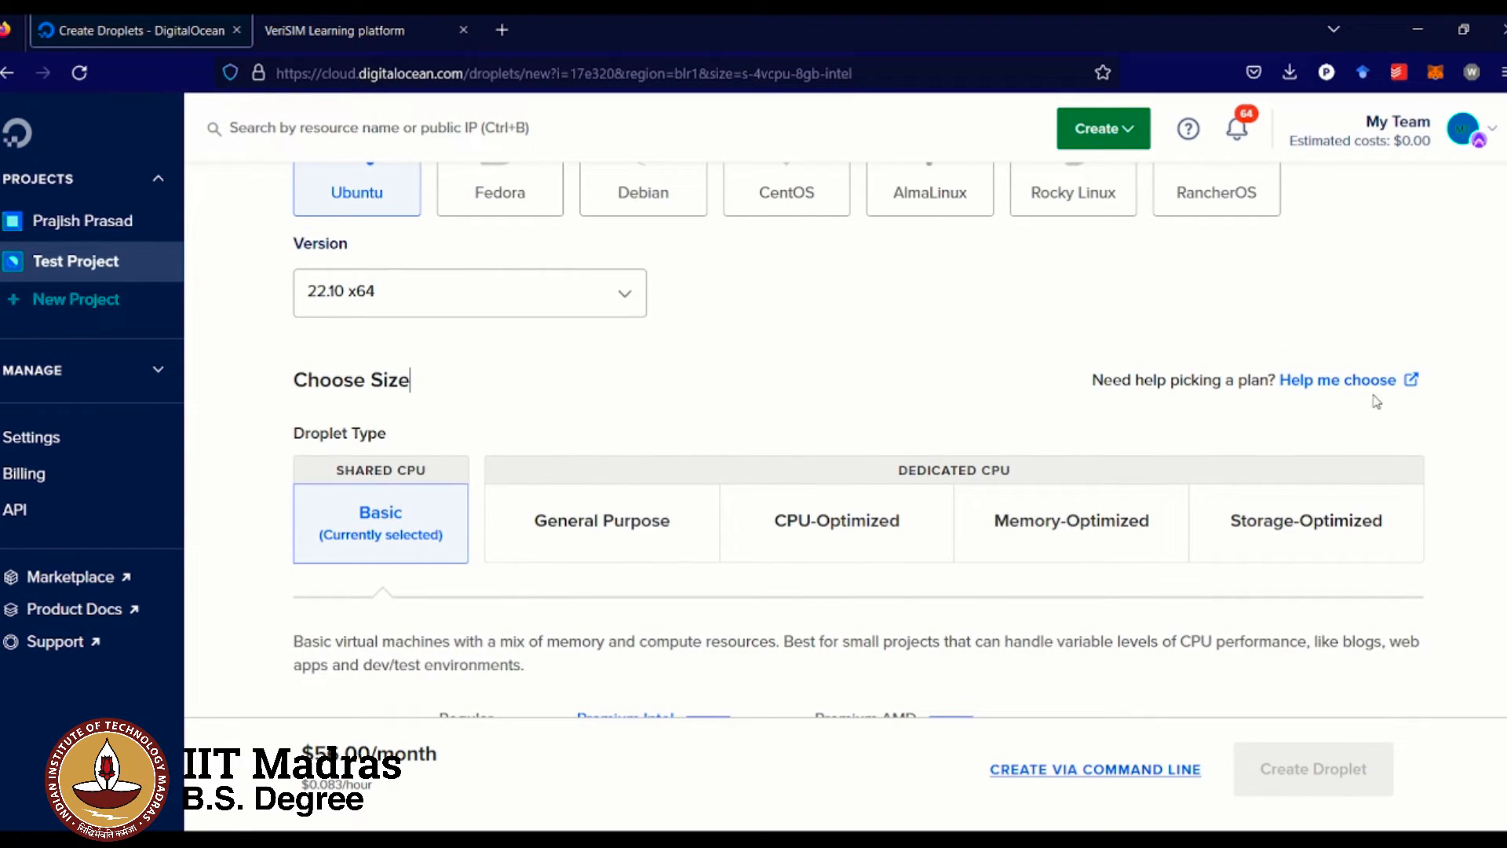
click(1363, 382)
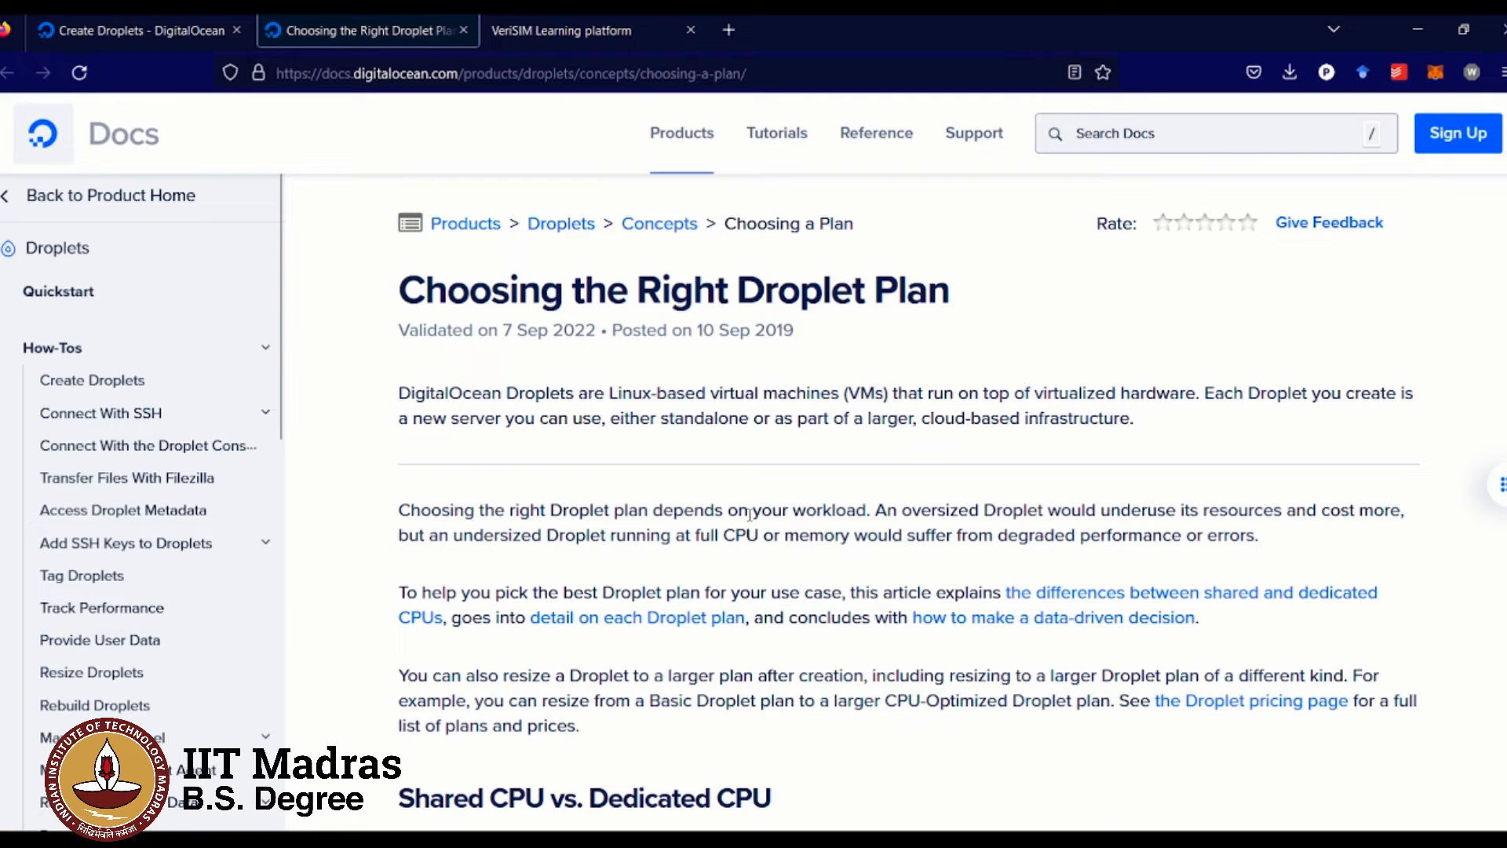
Step: Scroll to the guide's Shared CPU versus Dedicated CPU section and highlight both terms
scroll(750, 514, down, 1)
scroll(749, 514, down, 2)
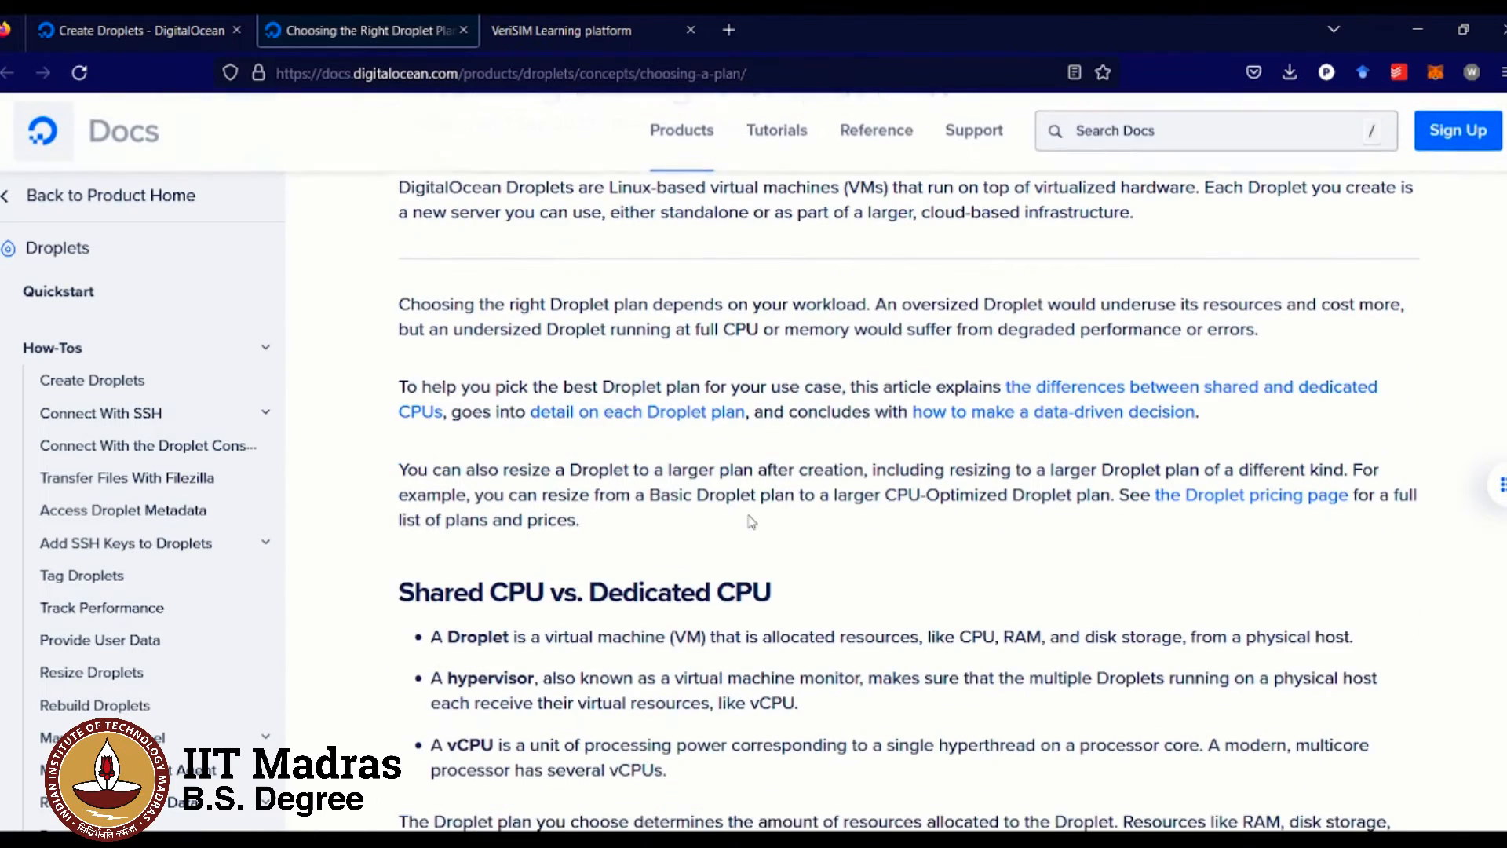
scroll(750, 514, down, 2)
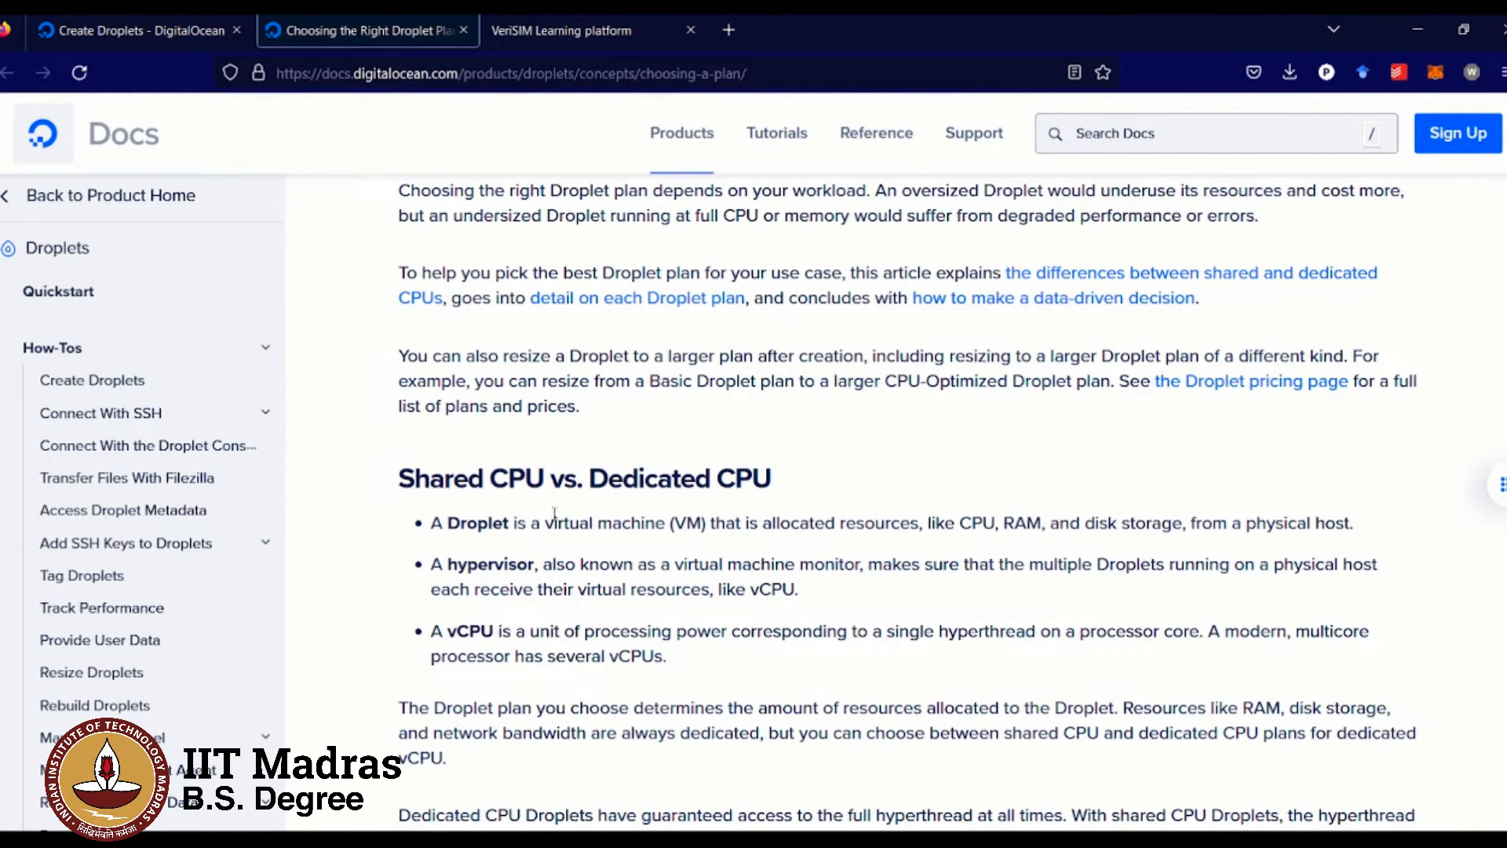
drag(545, 480, 413, 471)
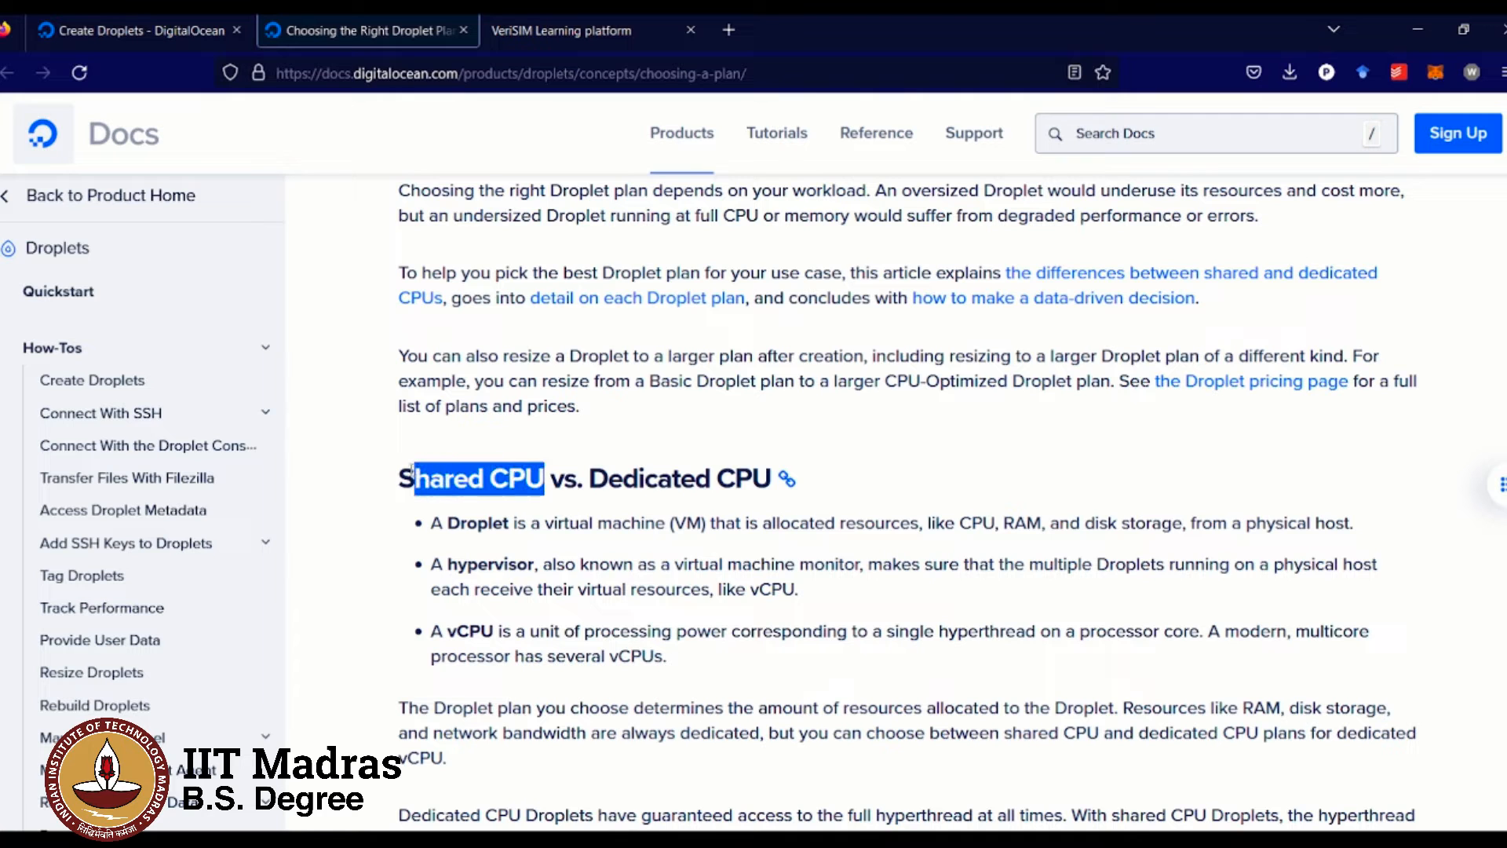
drag(584, 480, 772, 479)
Step: Read down to the Shared CPU: Basic Droplet section and return to the Create Droplets tab
scroll(770, 477, down, 6)
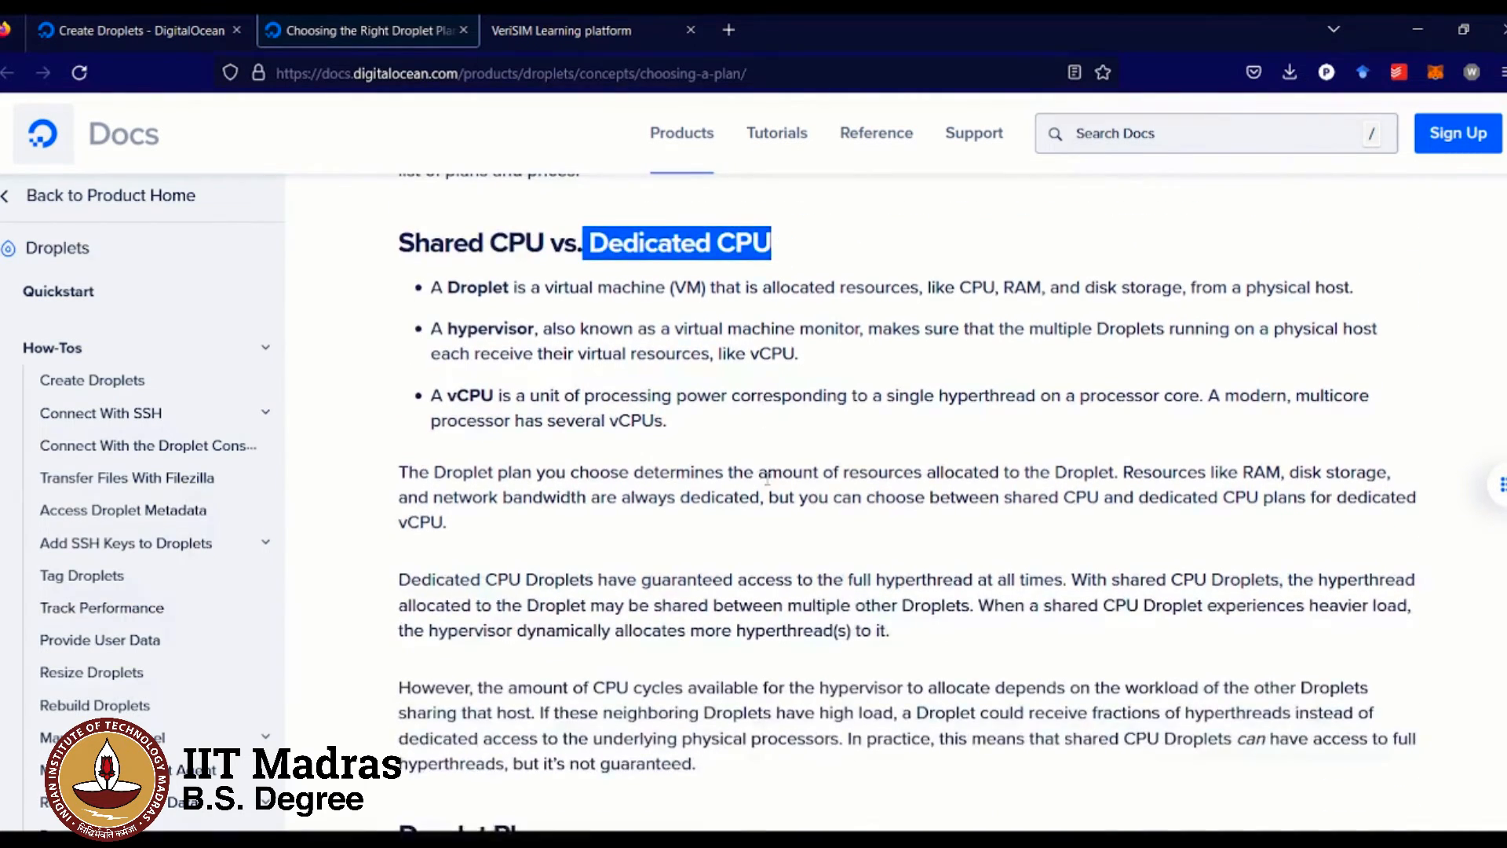
scroll(768, 477, down, 2)
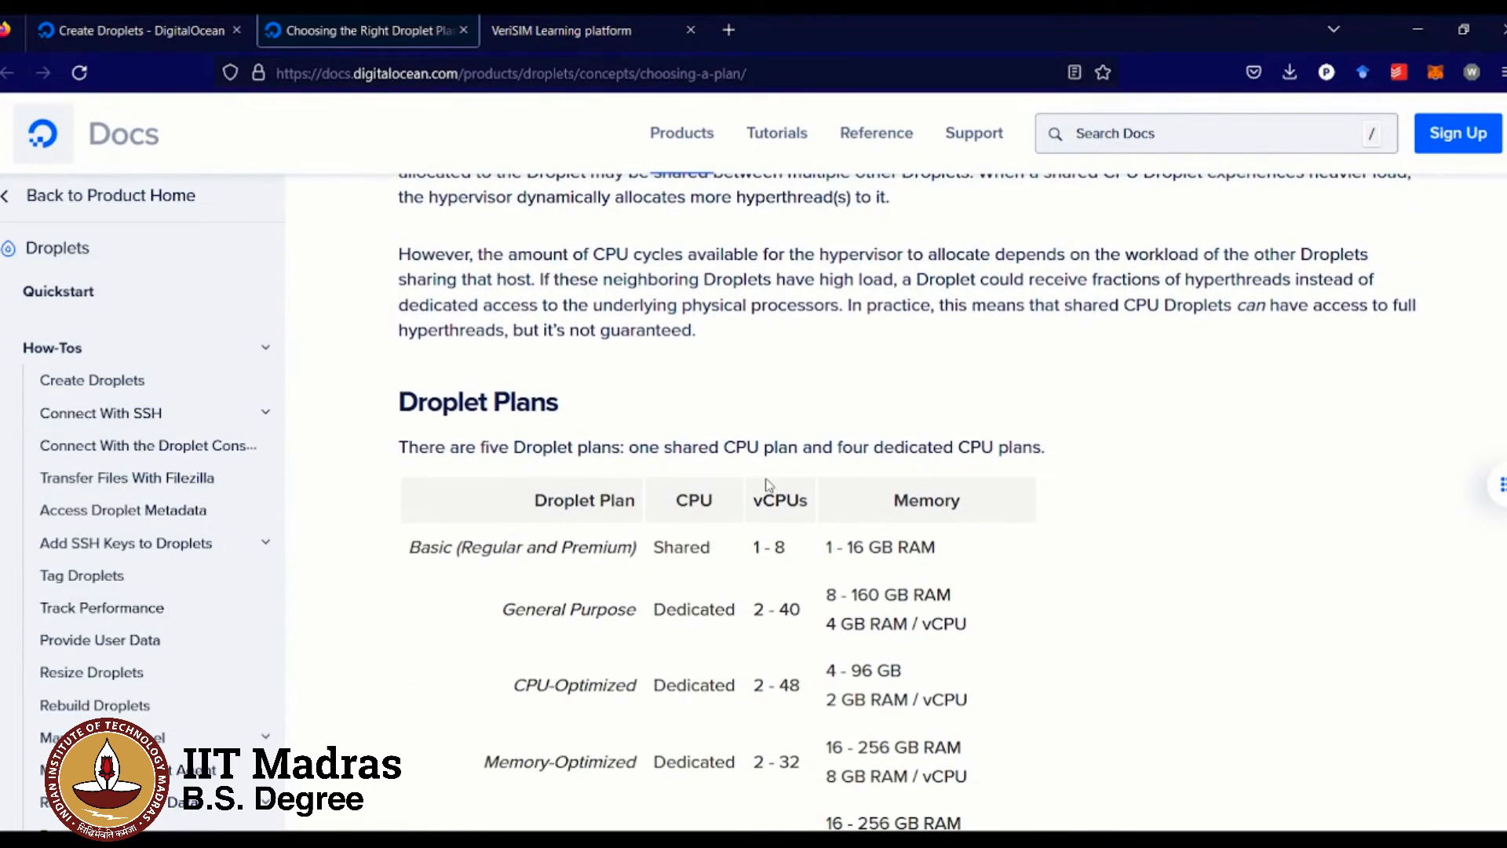
scroll(768, 483, down, 1)
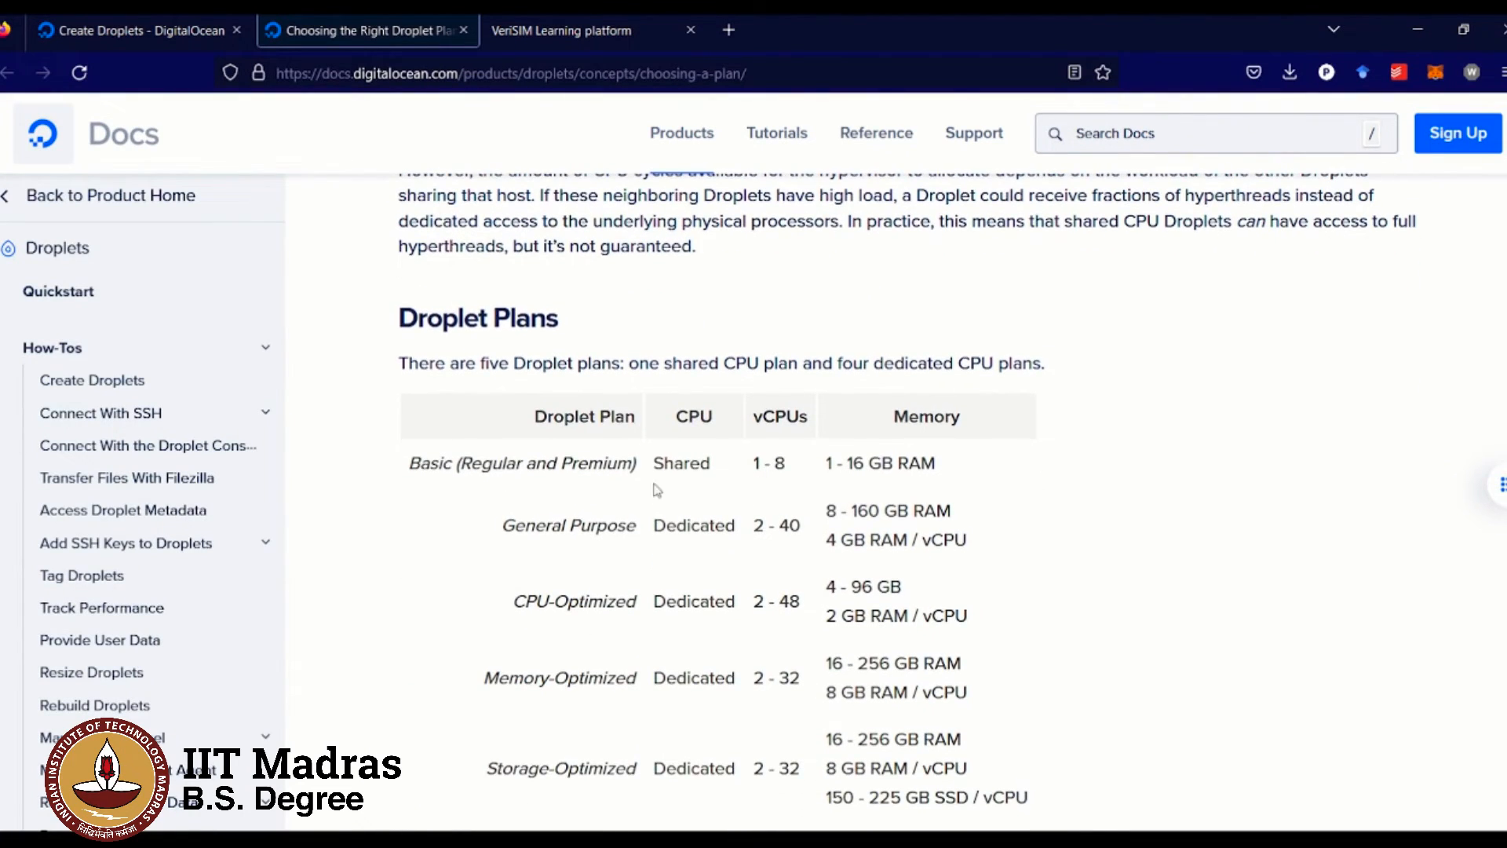
scroll(570, 526, down, 5)
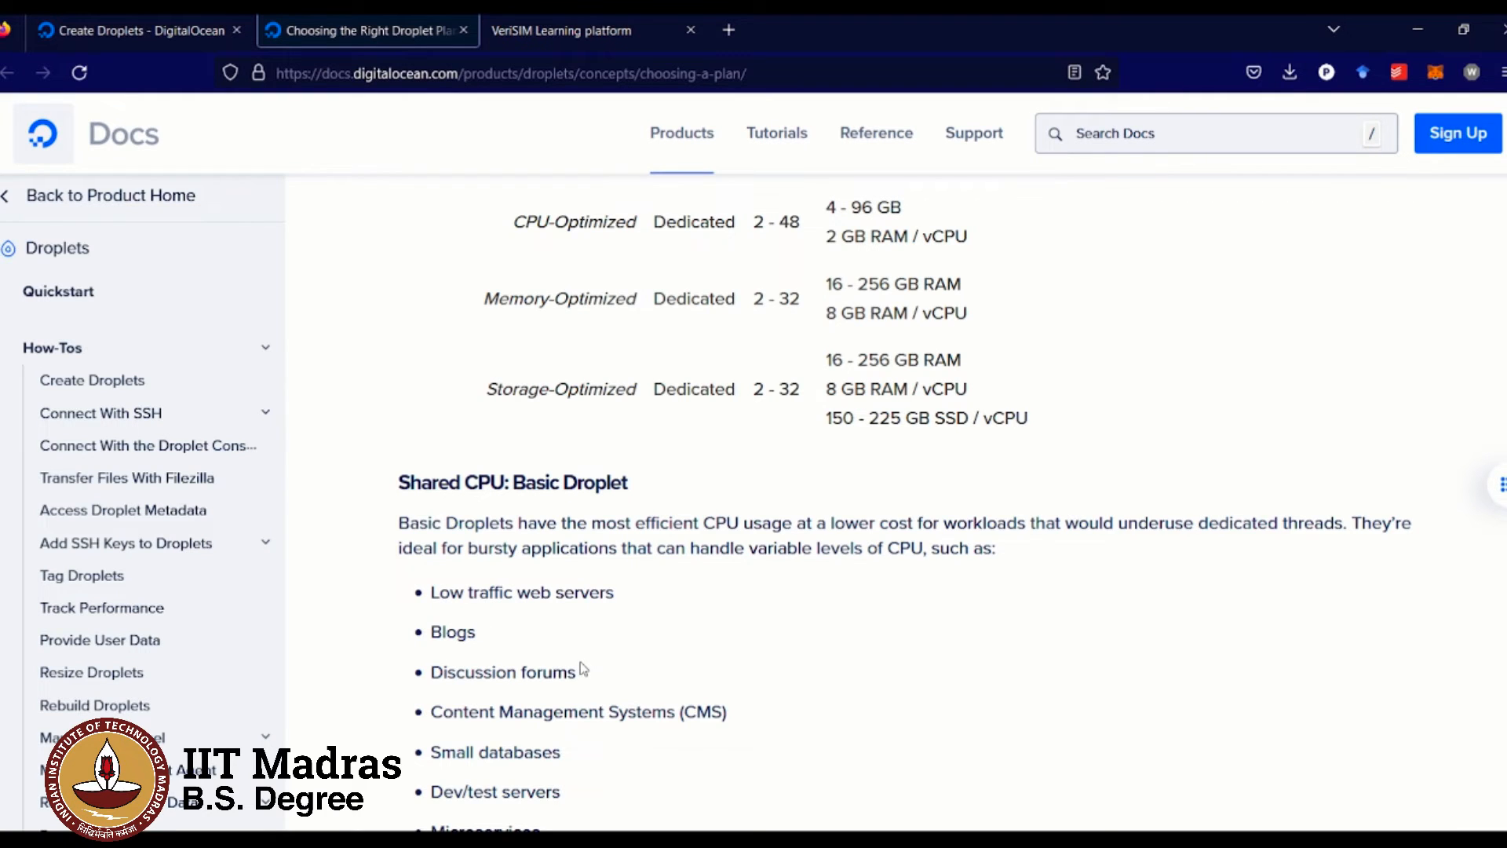
scroll(581, 669, down, 1)
scroll(582, 669, down, 3)
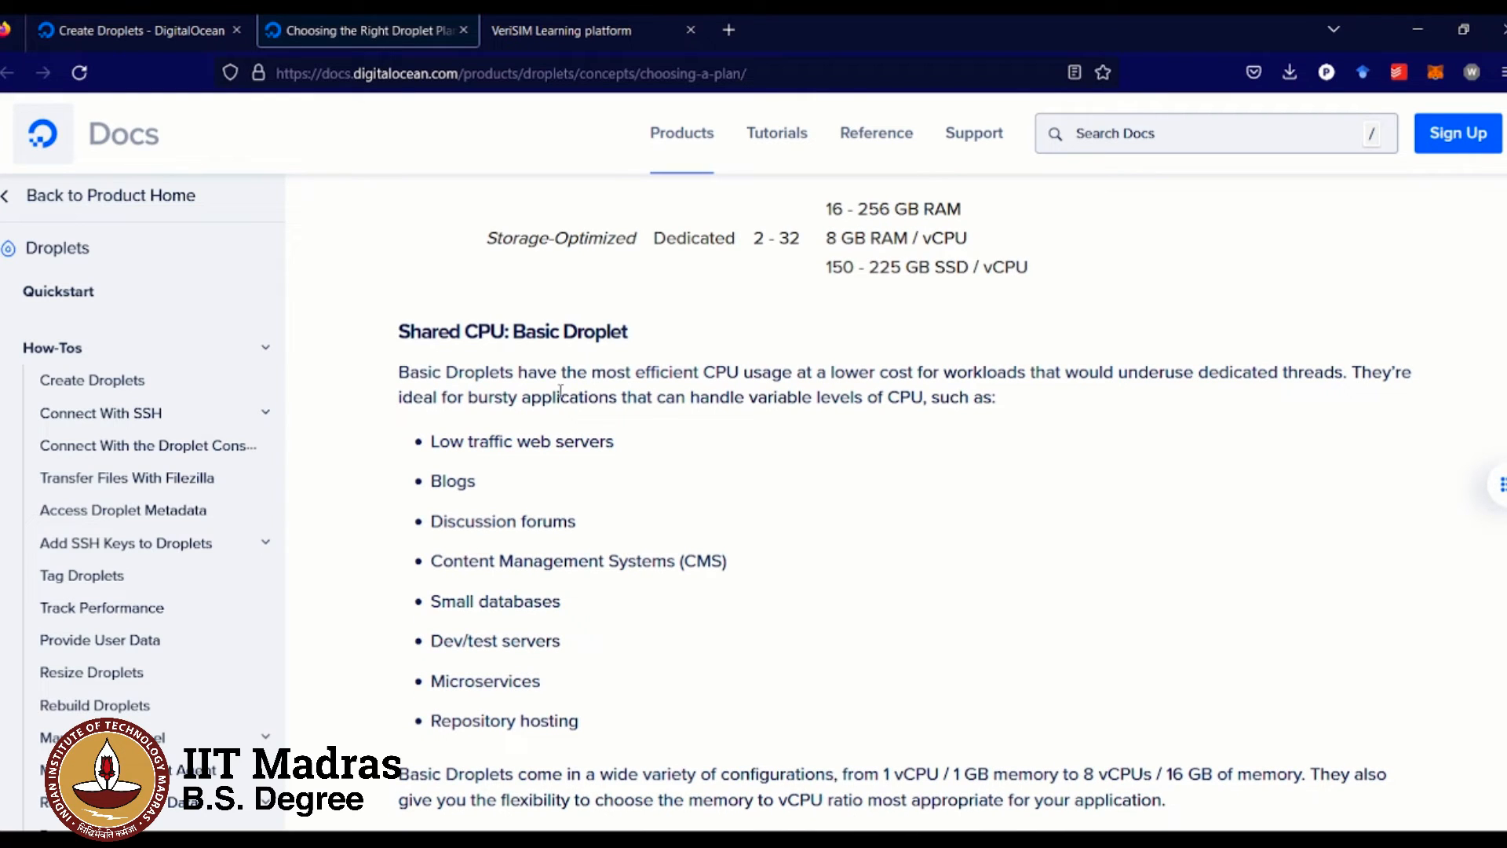
scroll(555, 379, up, 2)
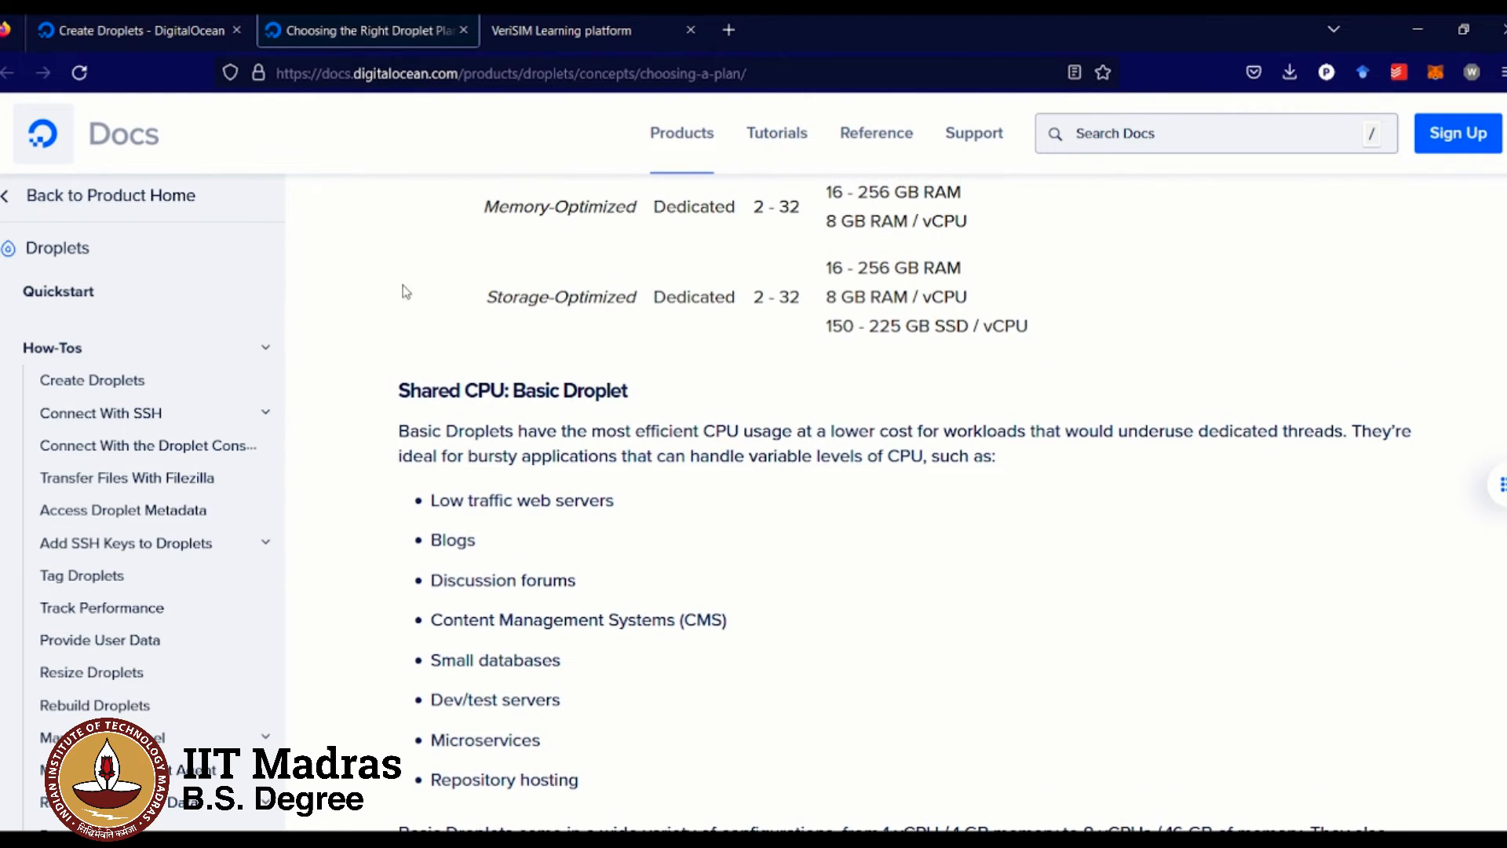
click(172, 35)
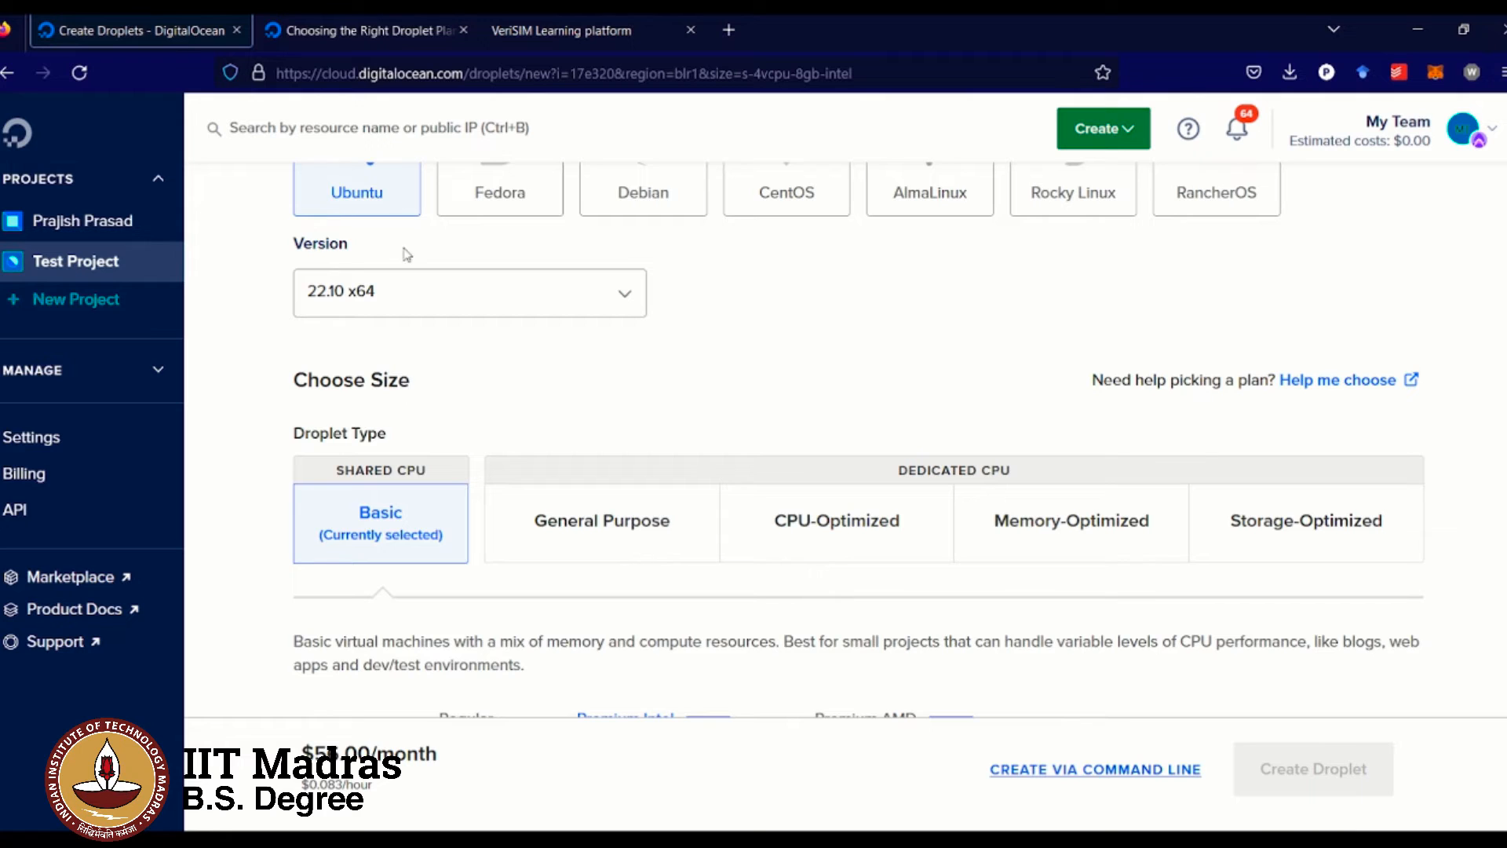
scroll(596, 466, down, 2)
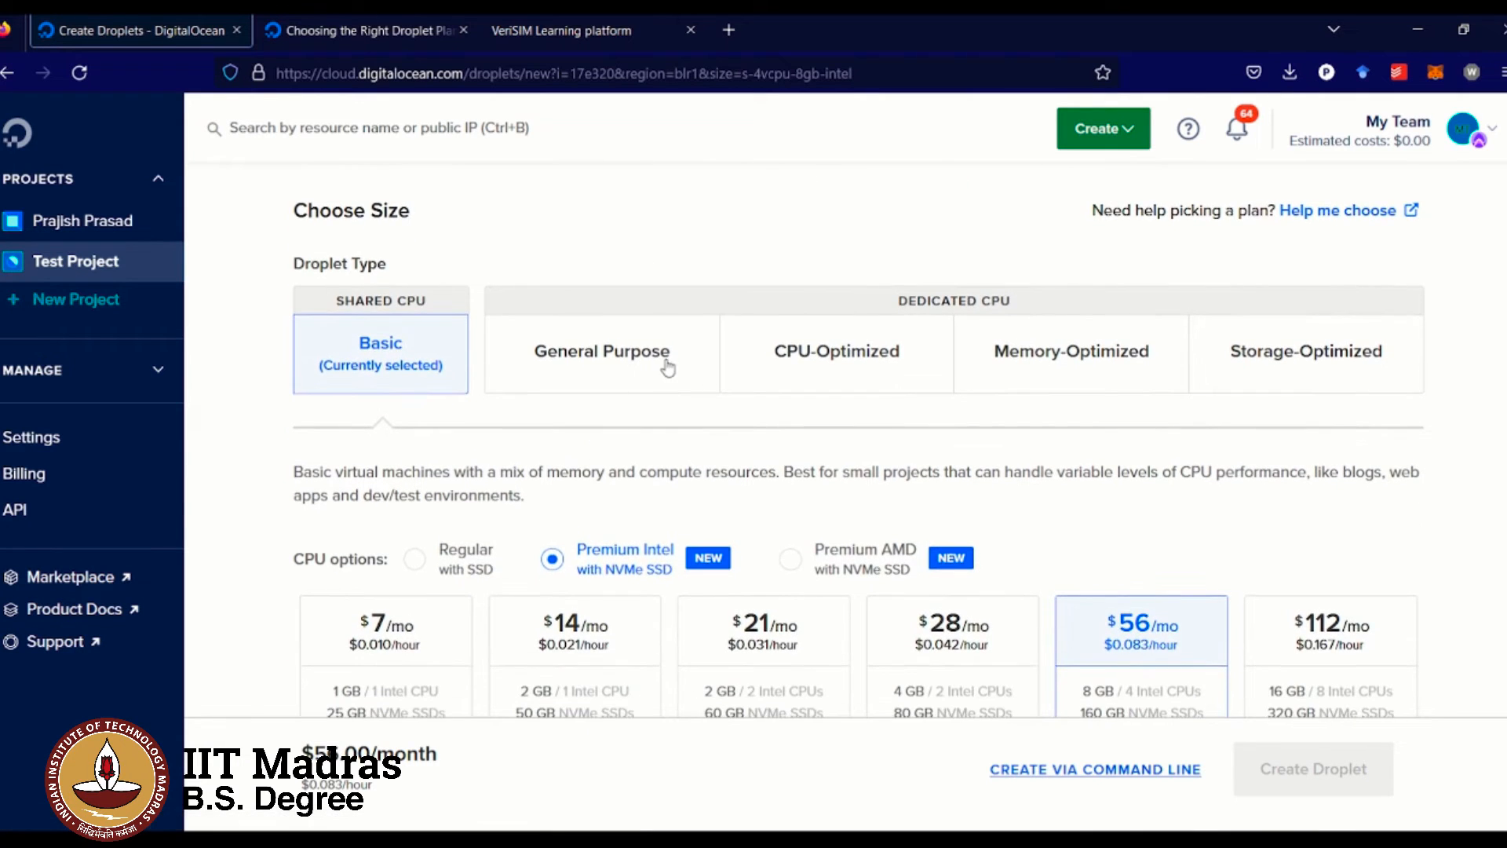
click(667, 364)
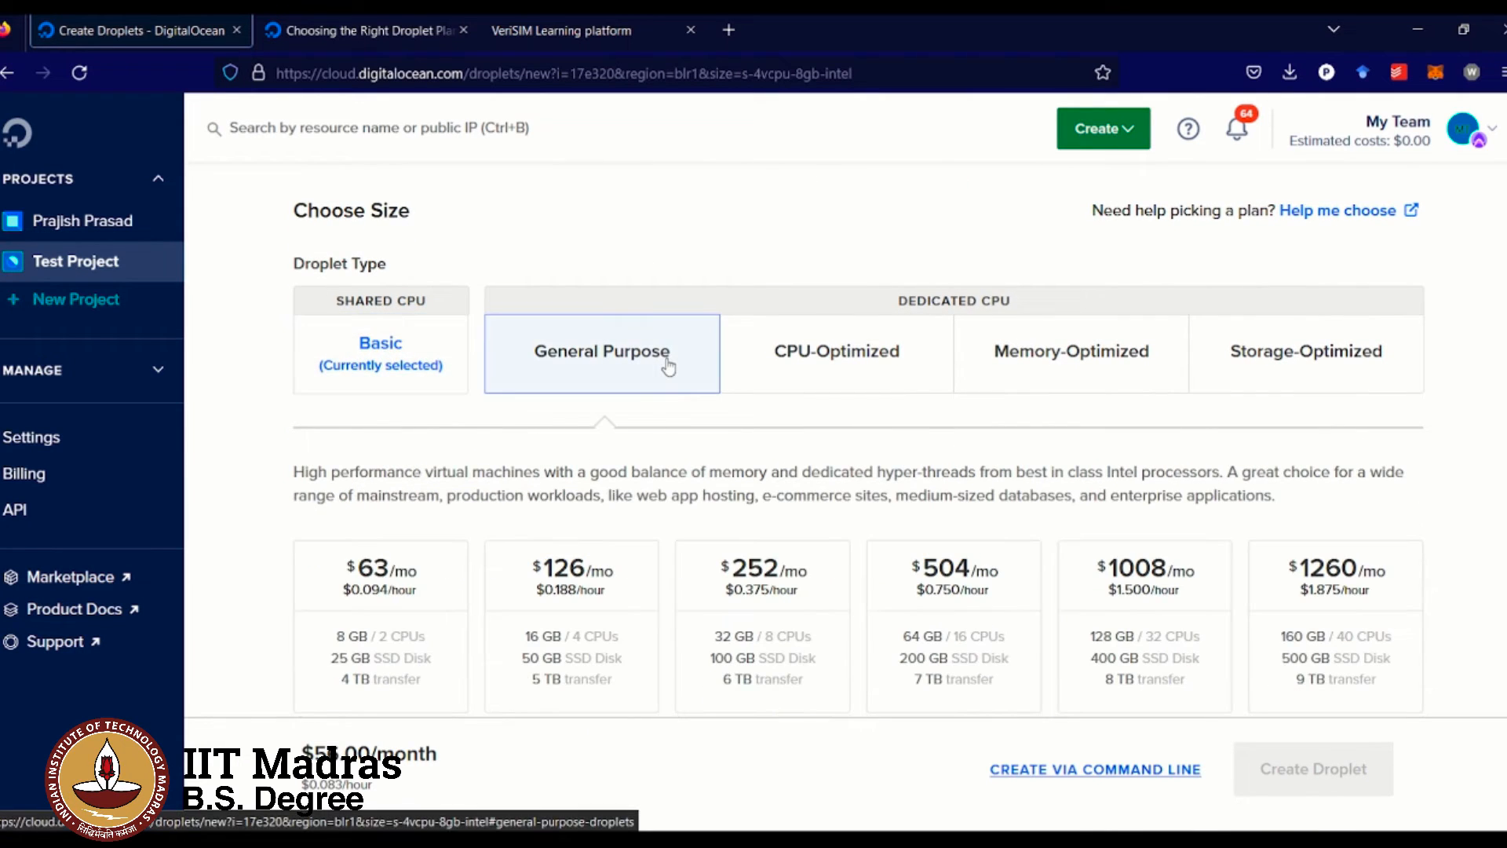
click(832, 380)
click(1053, 391)
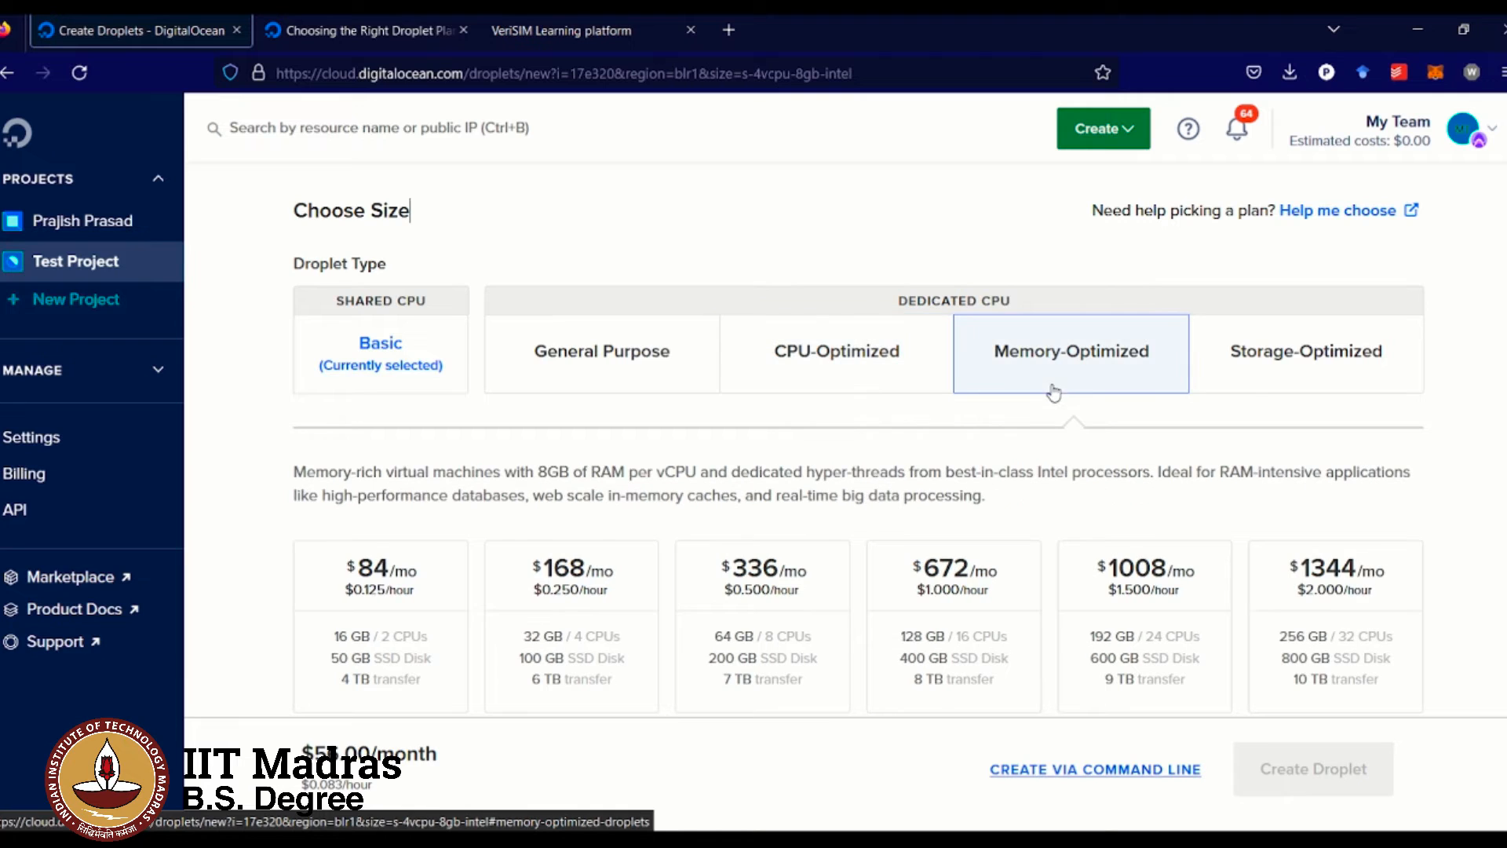
click(1255, 388)
scroll(1063, 468, down, 2)
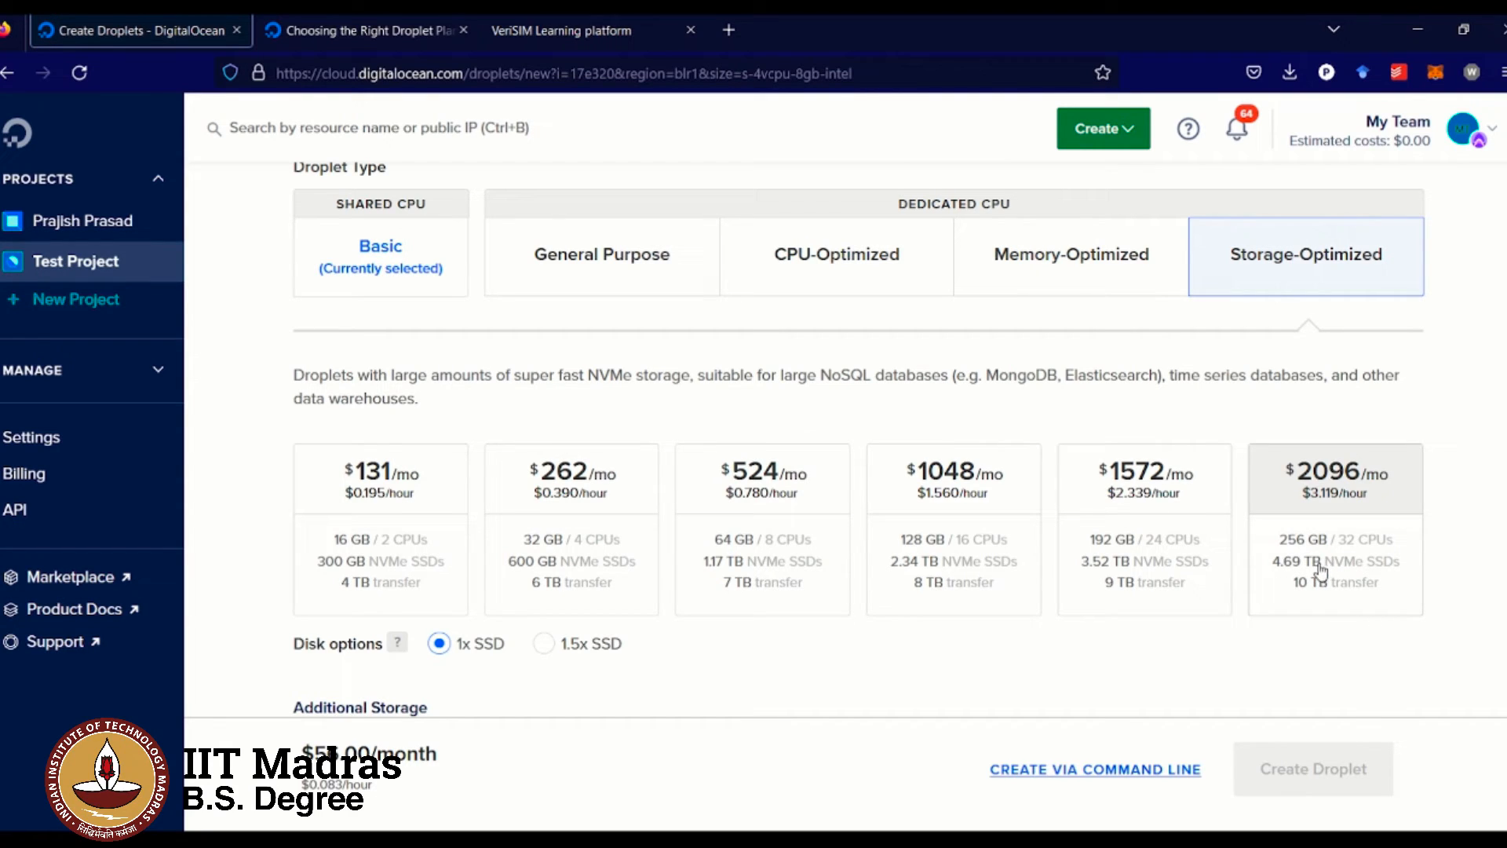
scroll(1282, 555, up, 2)
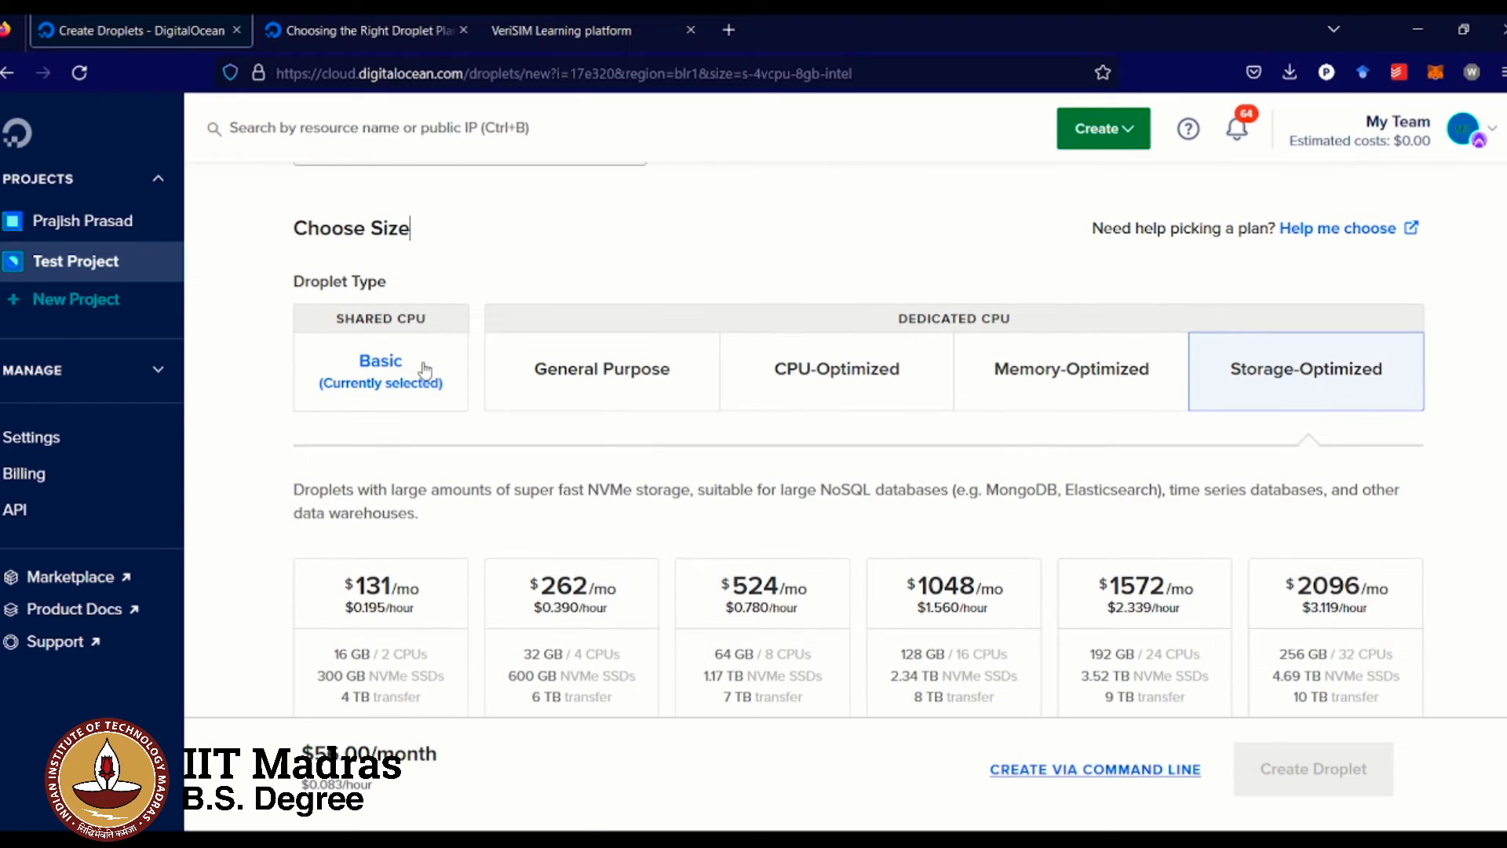
click(421, 366)
scroll(494, 598, down, 2)
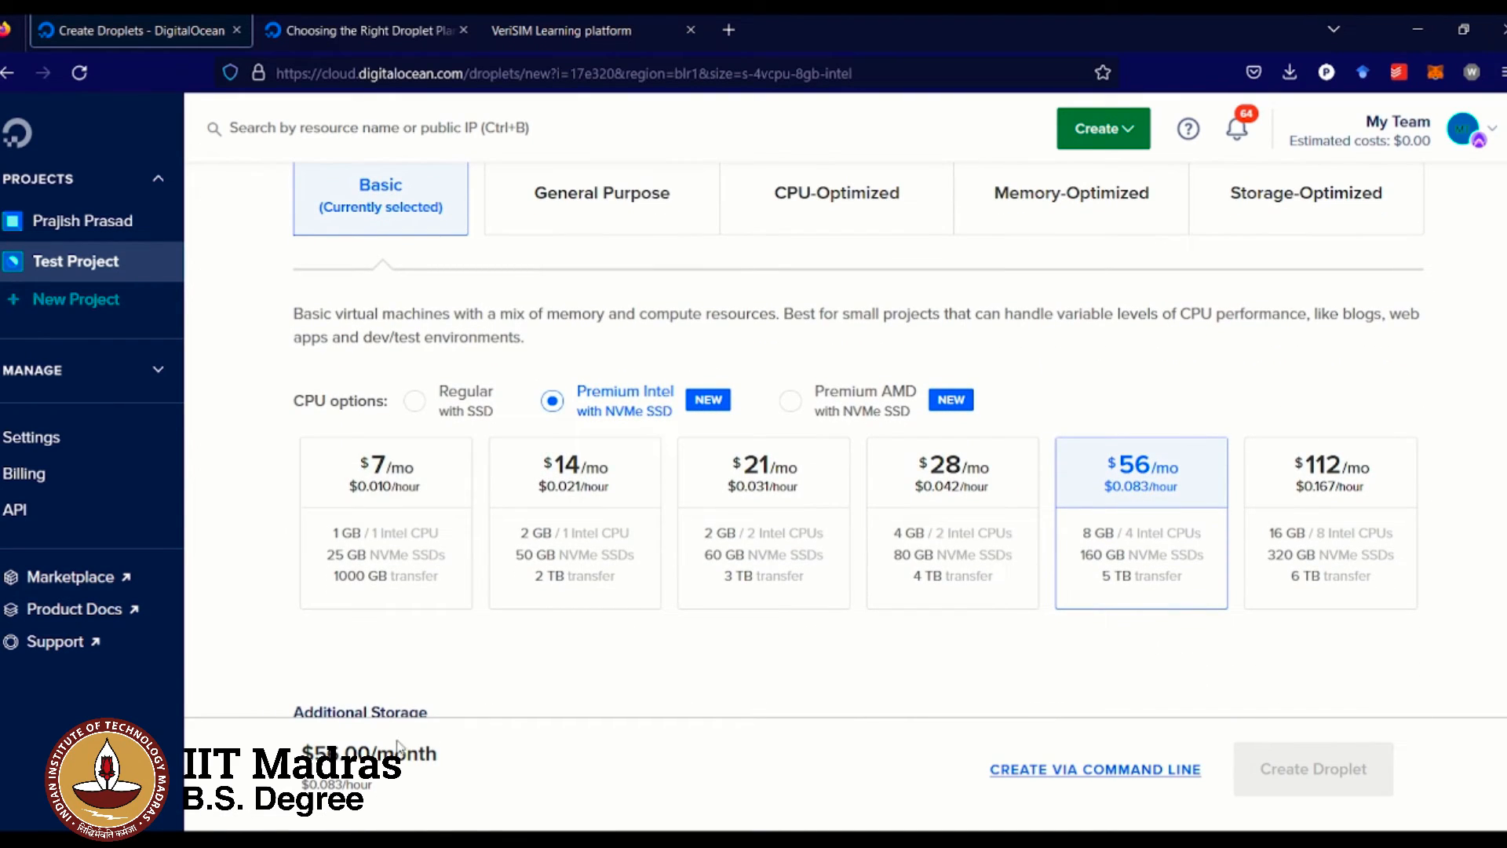
Step: Pick Regular SSD CPU and the $6/month plan (1 GB, 1 CPU, 25 GB SSD)
click(417, 403)
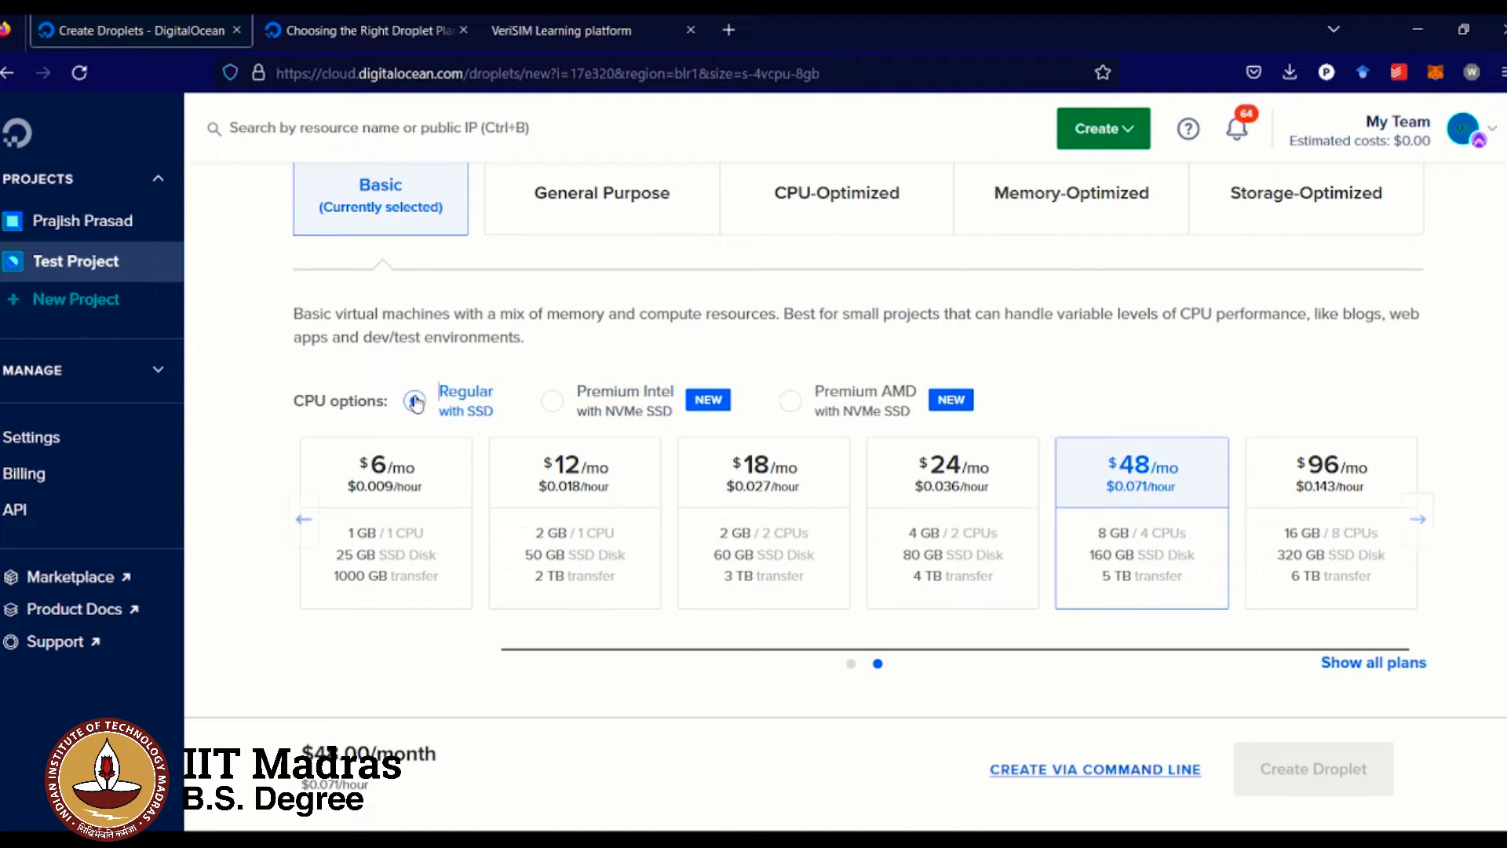
click(304, 522)
click(580, 491)
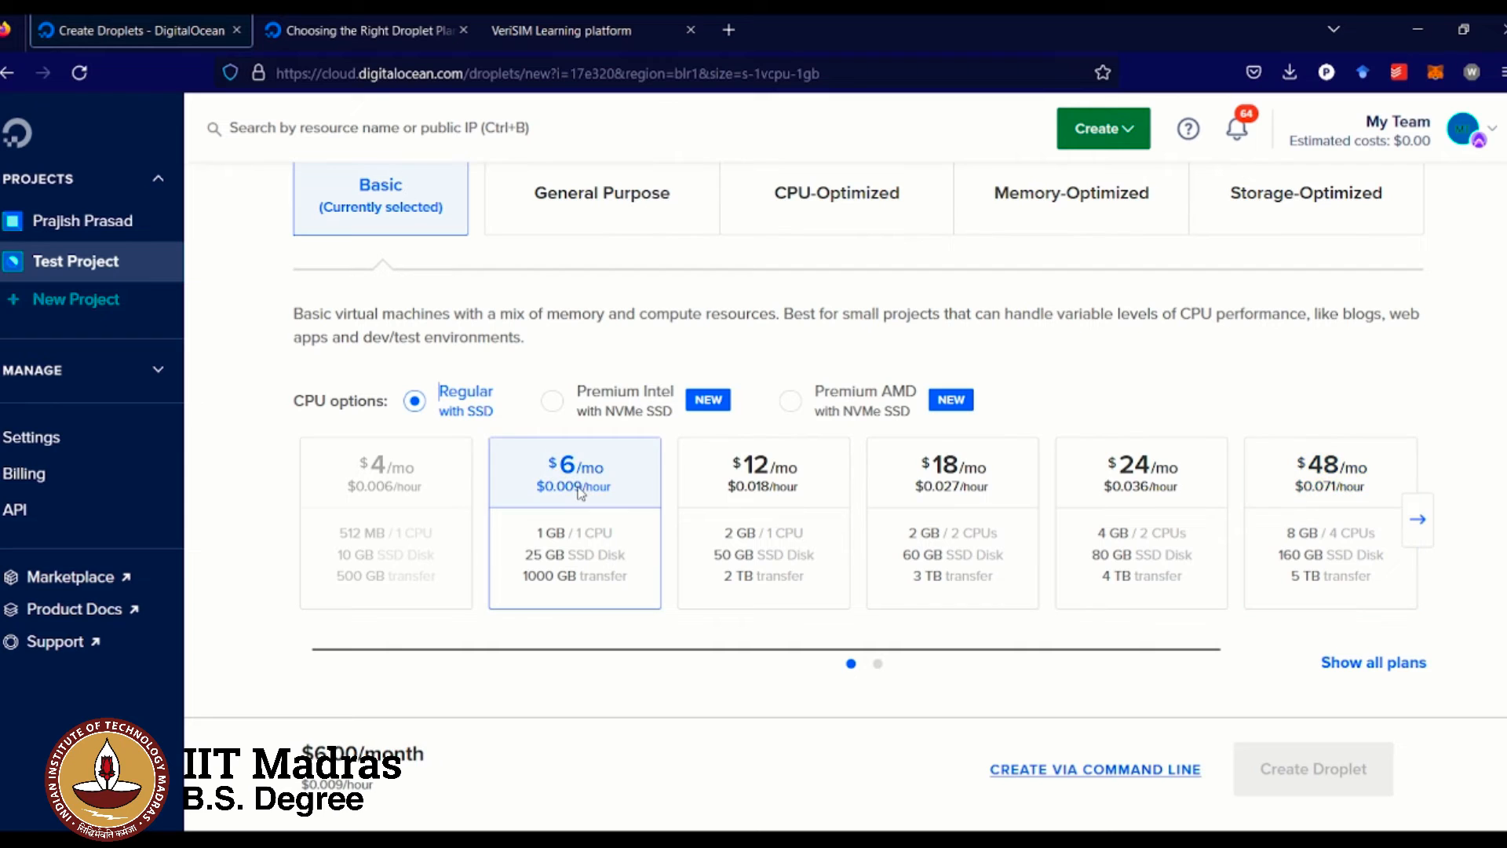
scroll(580, 491, down, 3)
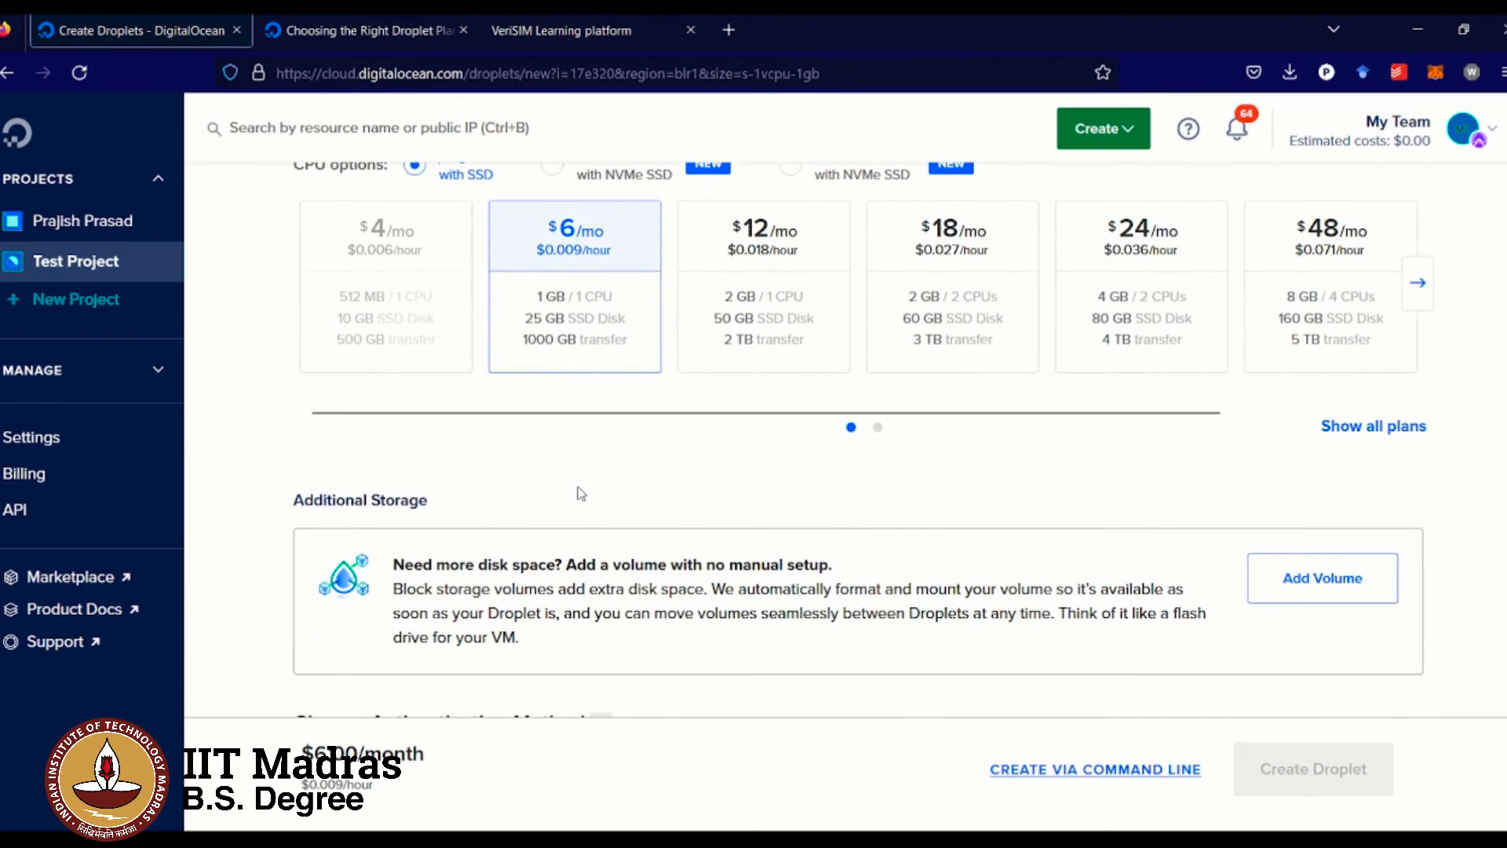
scroll(581, 493, down, 1)
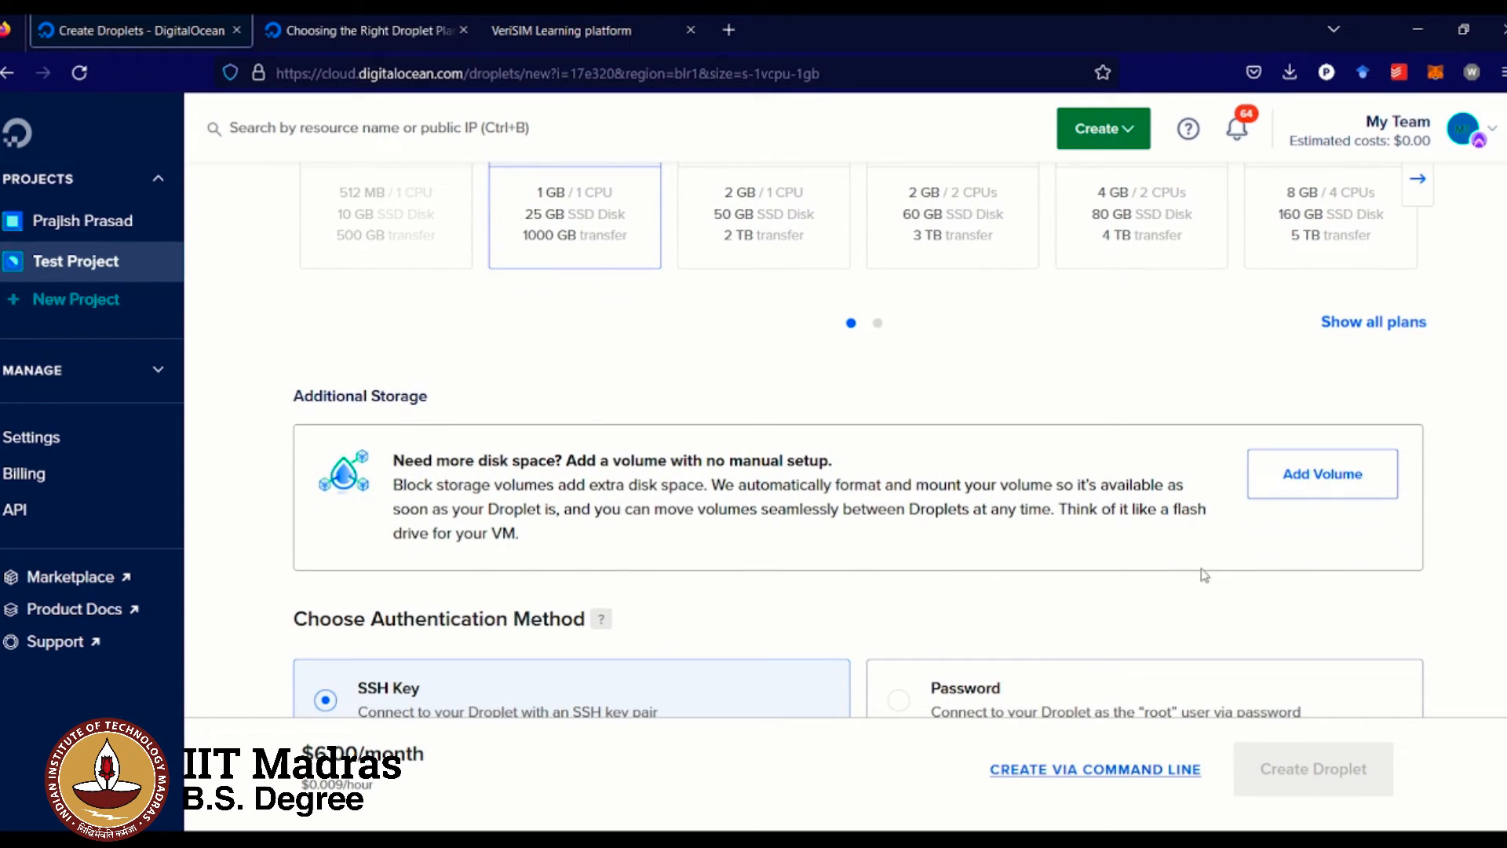
scroll(913, 540, down, 3)
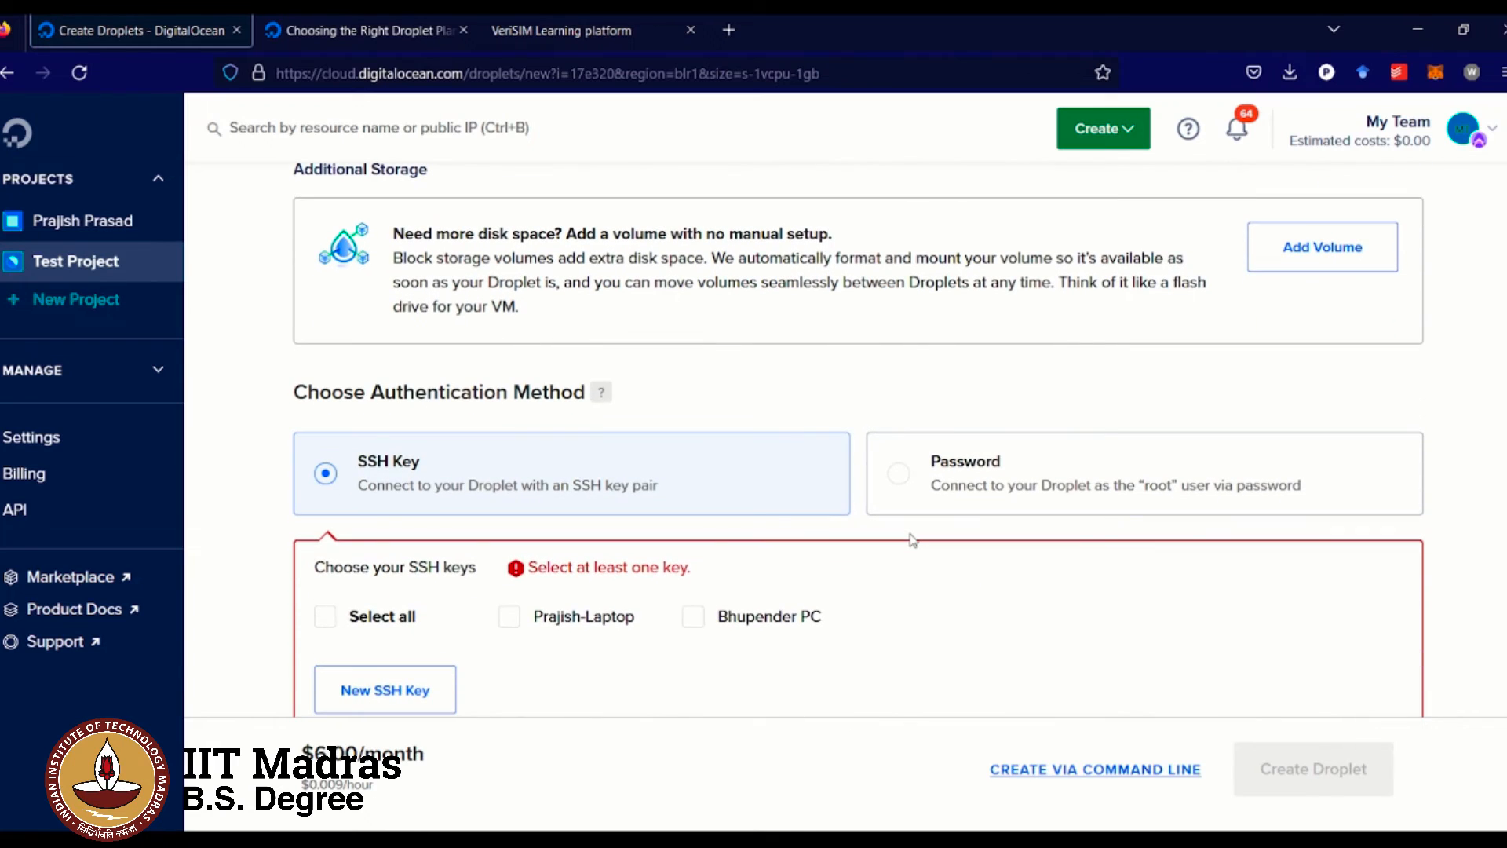
scroll(913, 541, down, 1)
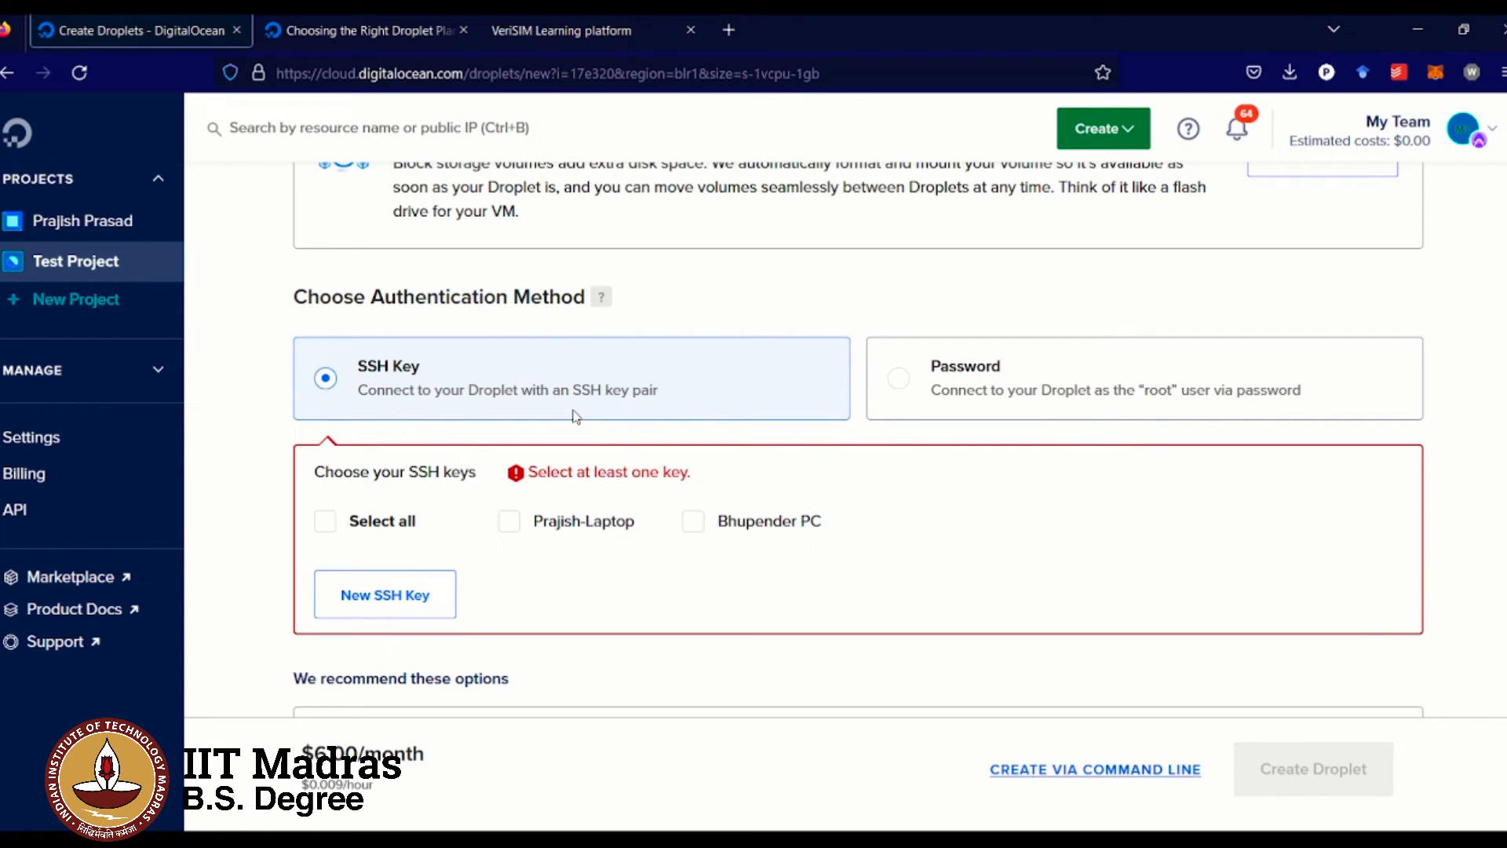
Step: Glance at Password authentication, switch back to SSH Key, and scroll down to Finalize Details
click(913, 365)
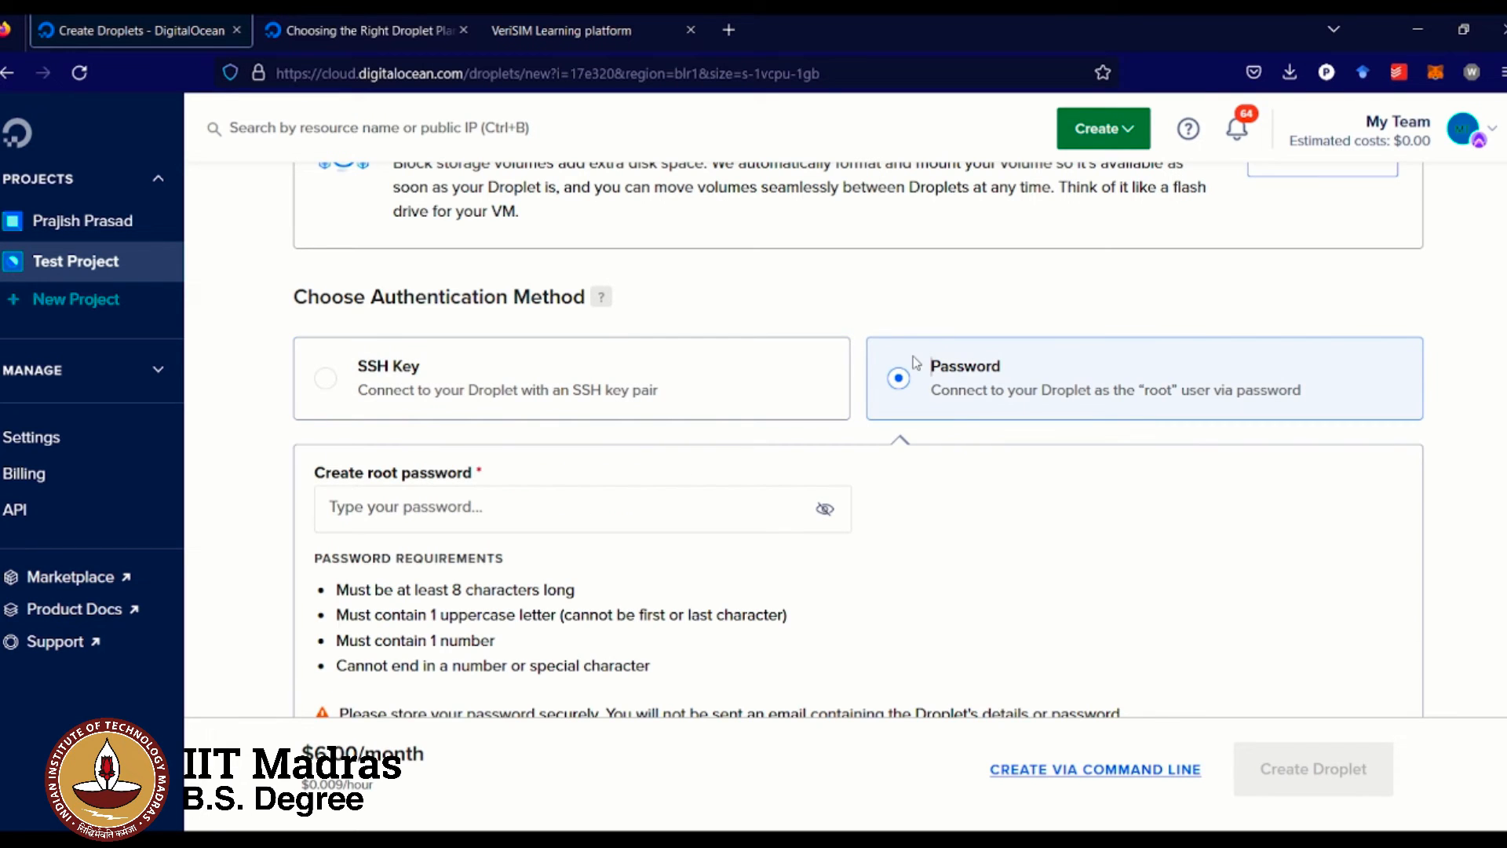
click(681, 378)
scroll(681, 377, down, 5)
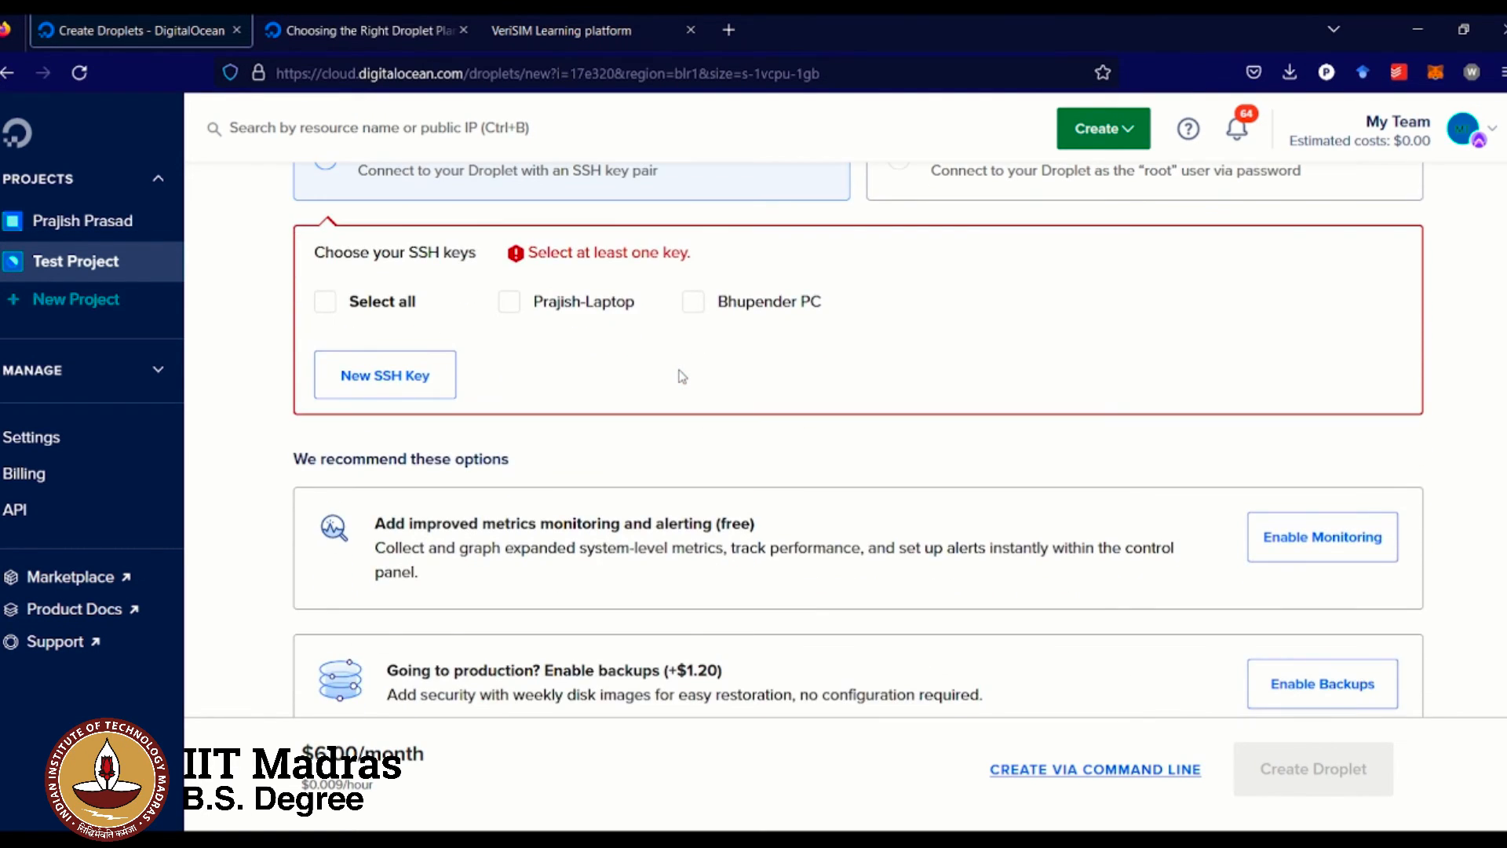
scroll(679, 377, down, 2)
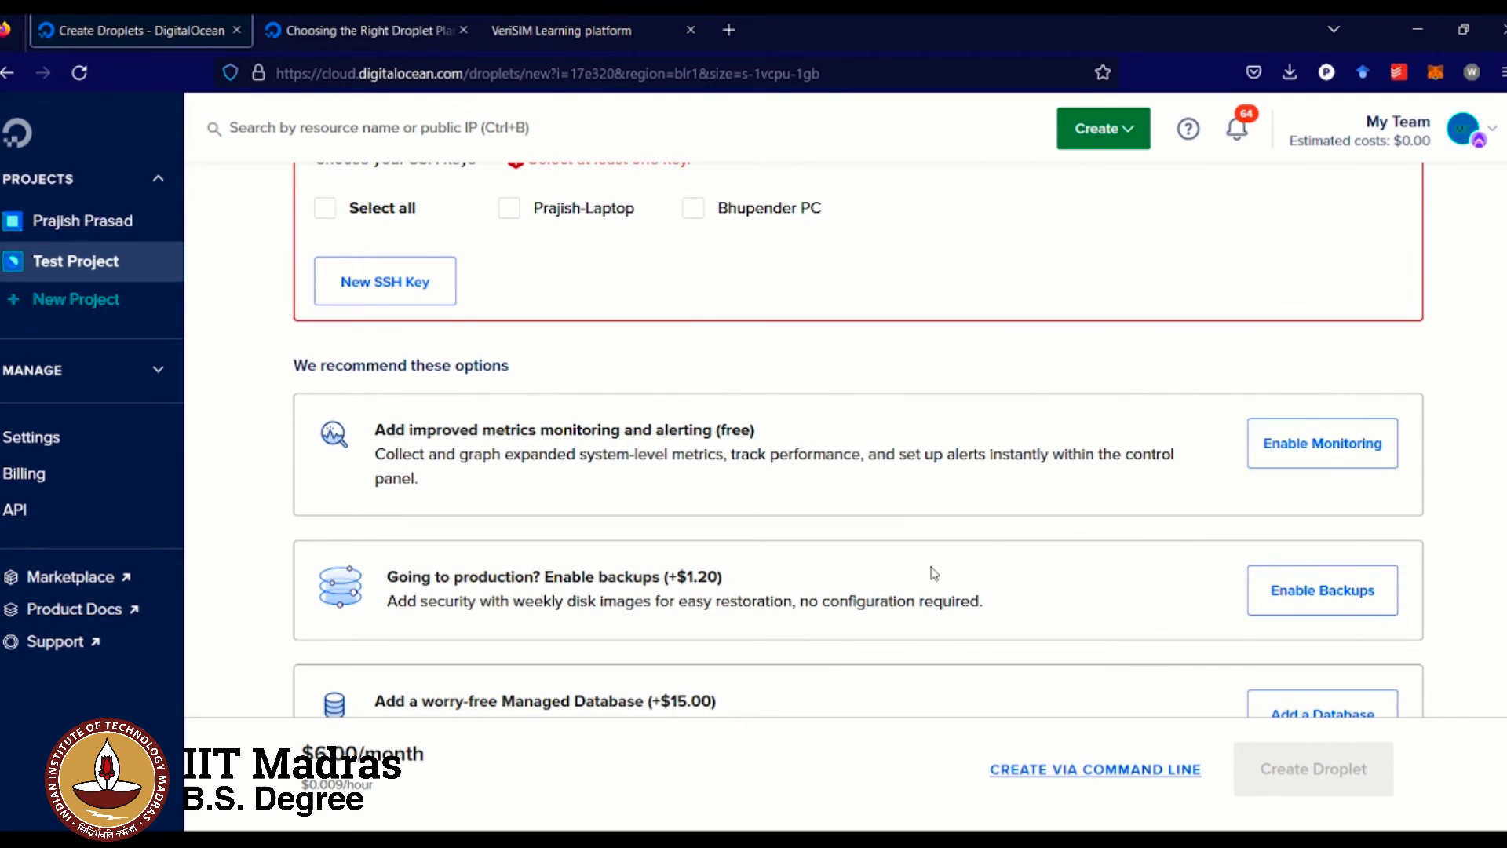
scroll(934, 574, down, 3)
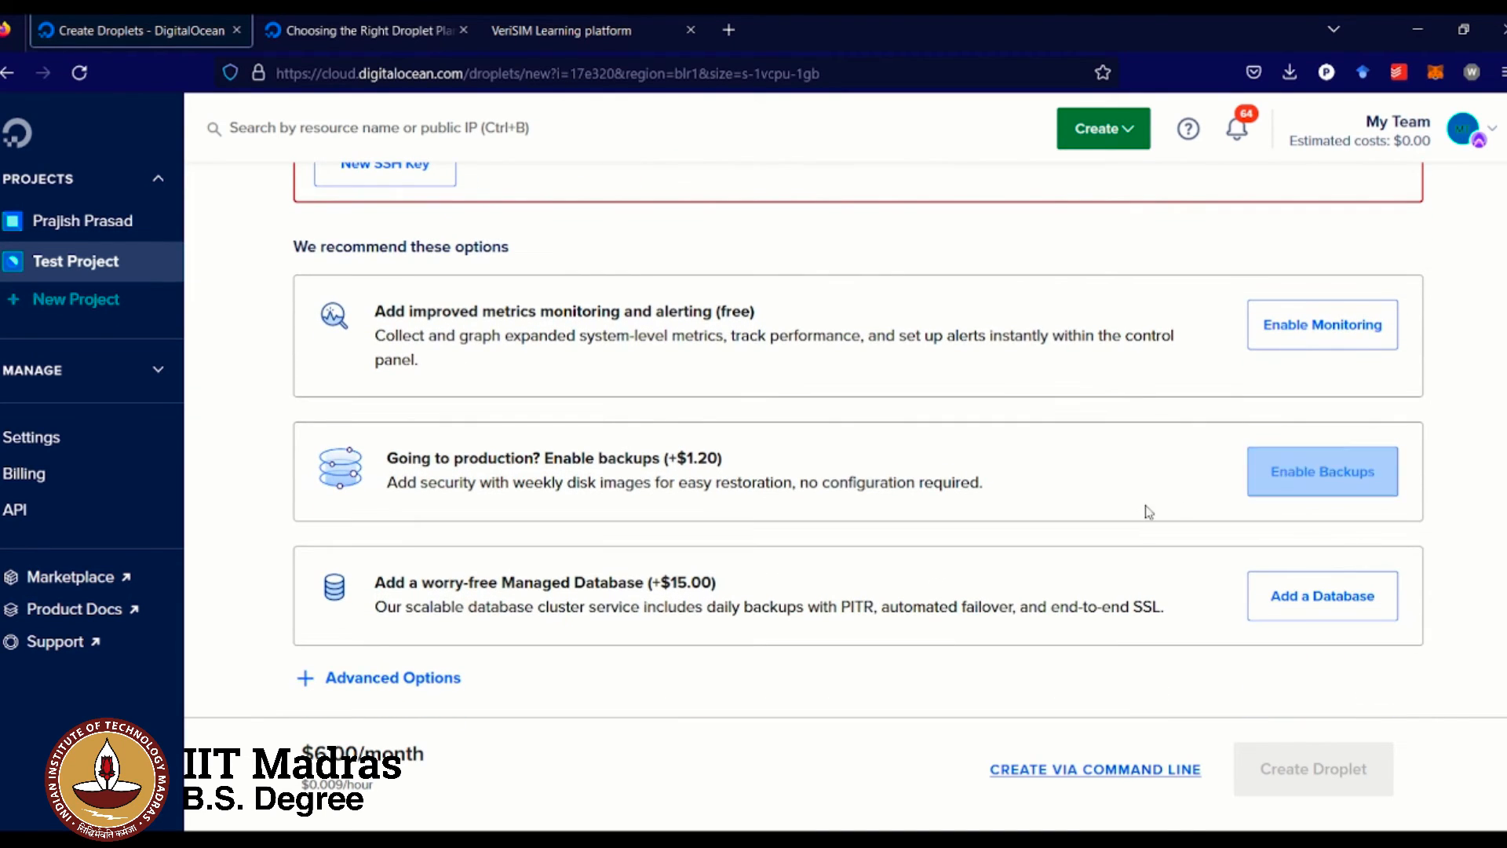
scroll(980, 562, down, 2)
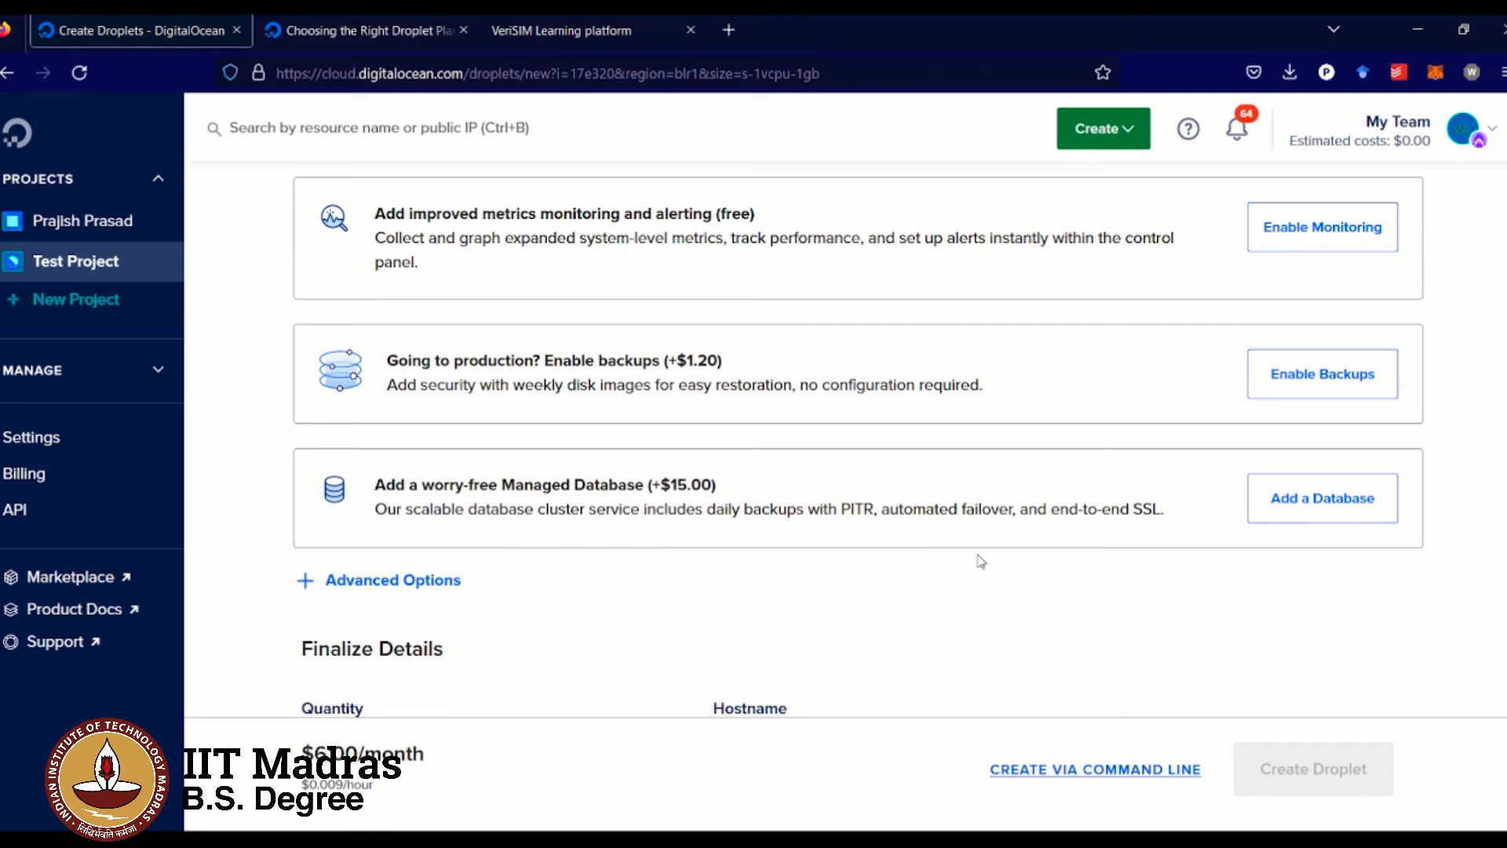
scroll(980, 562, down, 2)
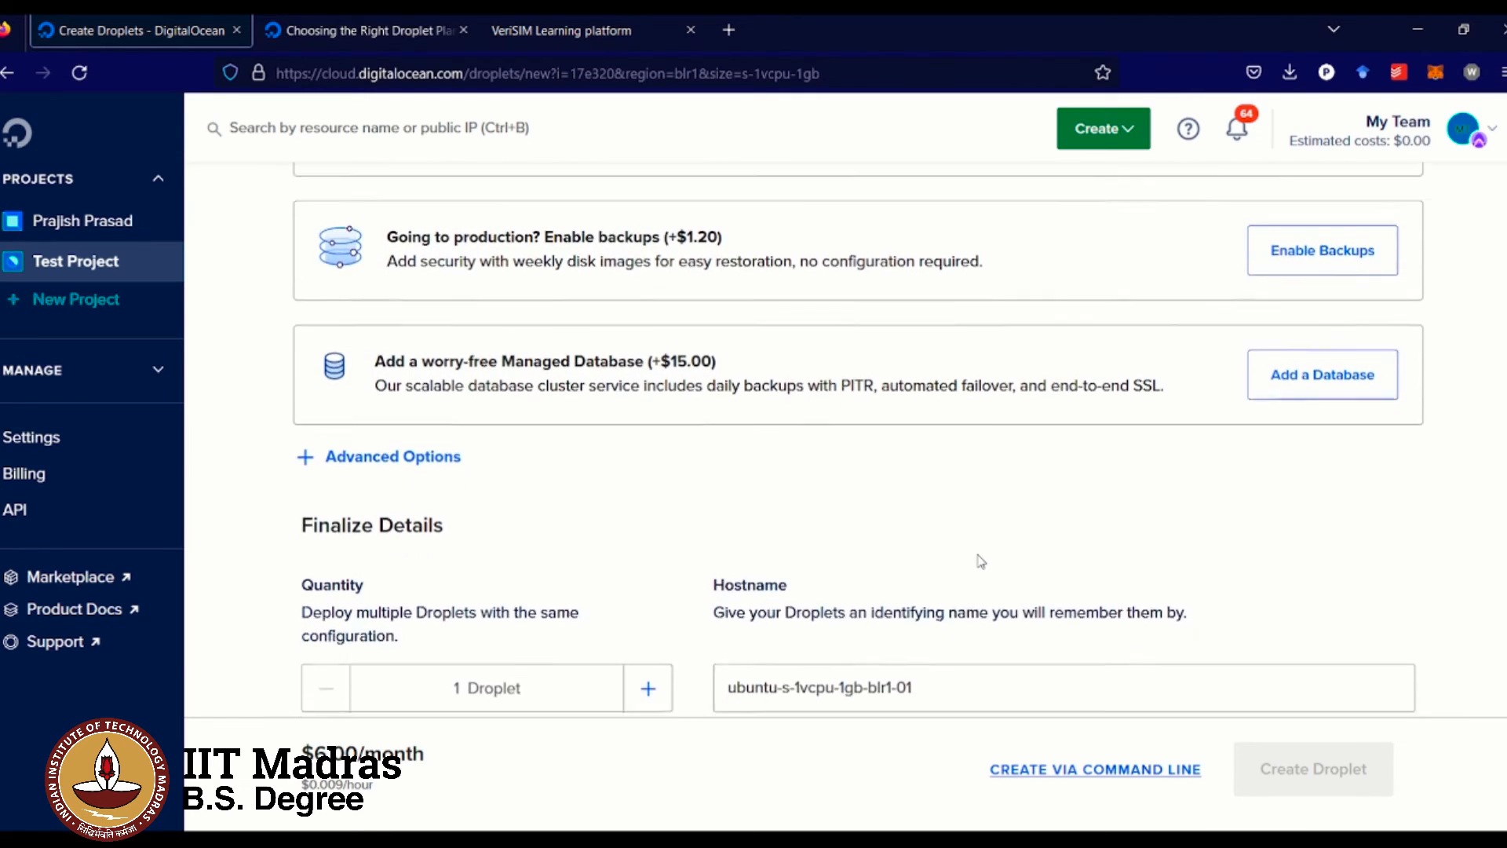
scroll(980, 562, down, 3)
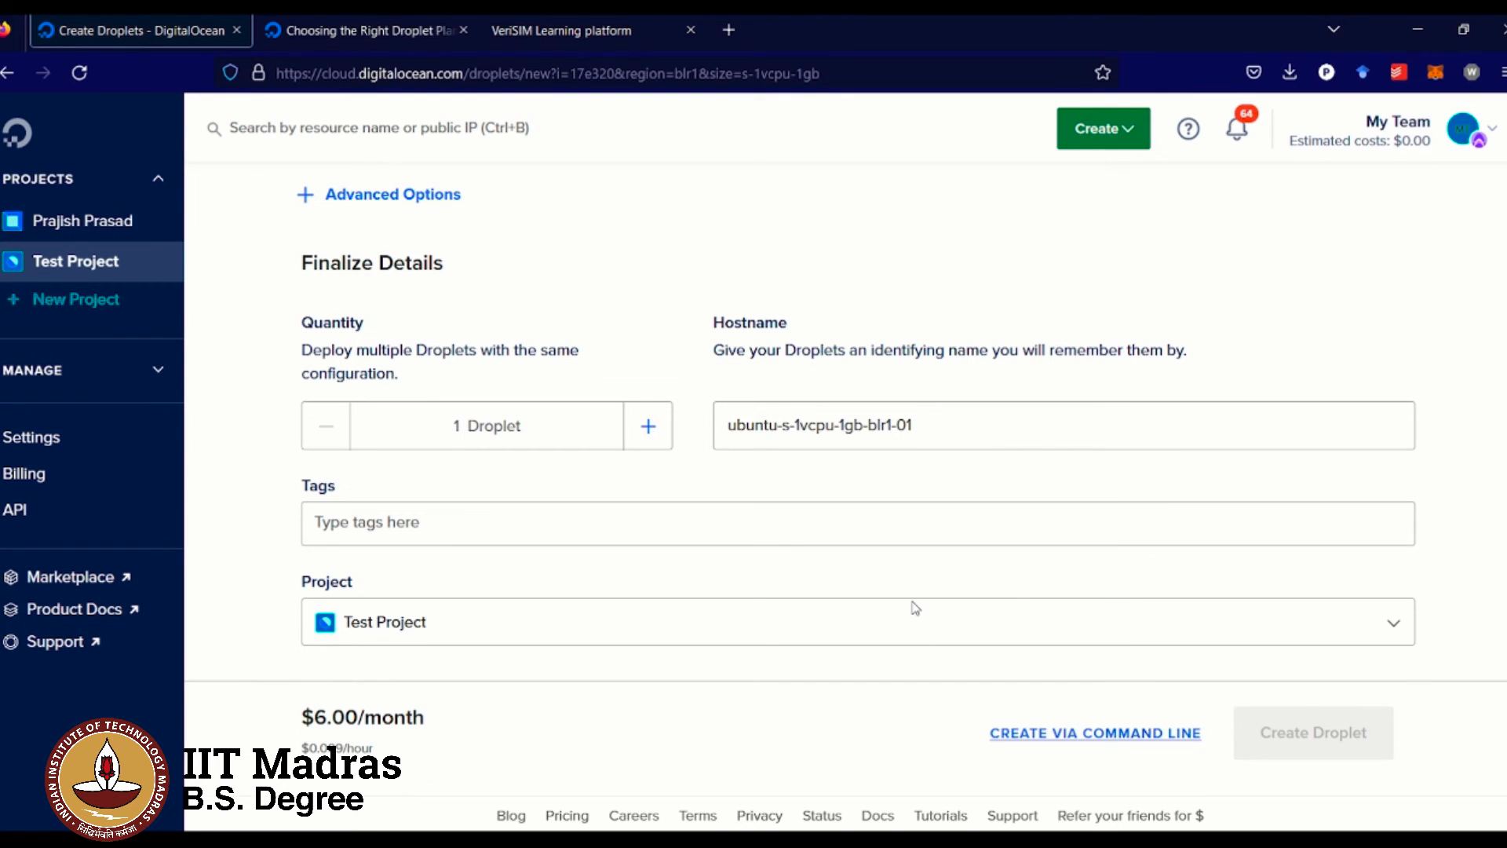
Step: Scroll back up past Choose Size and the Ubuntu image to the Bangalore region and BLR1 datacenter
scroll(914, 609, up, 10)
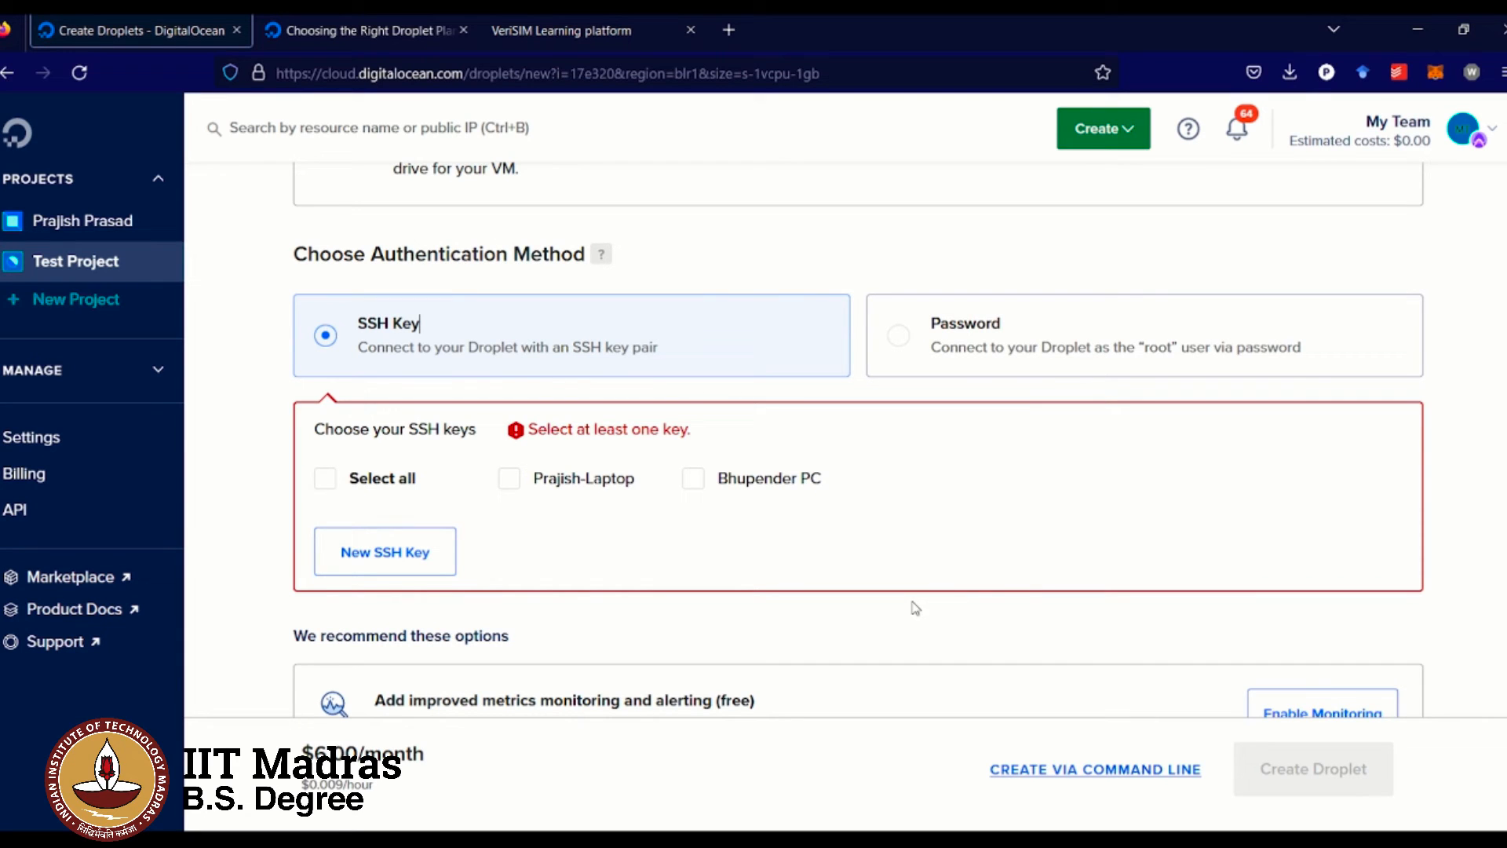
scroll(915, 608, up, 2)
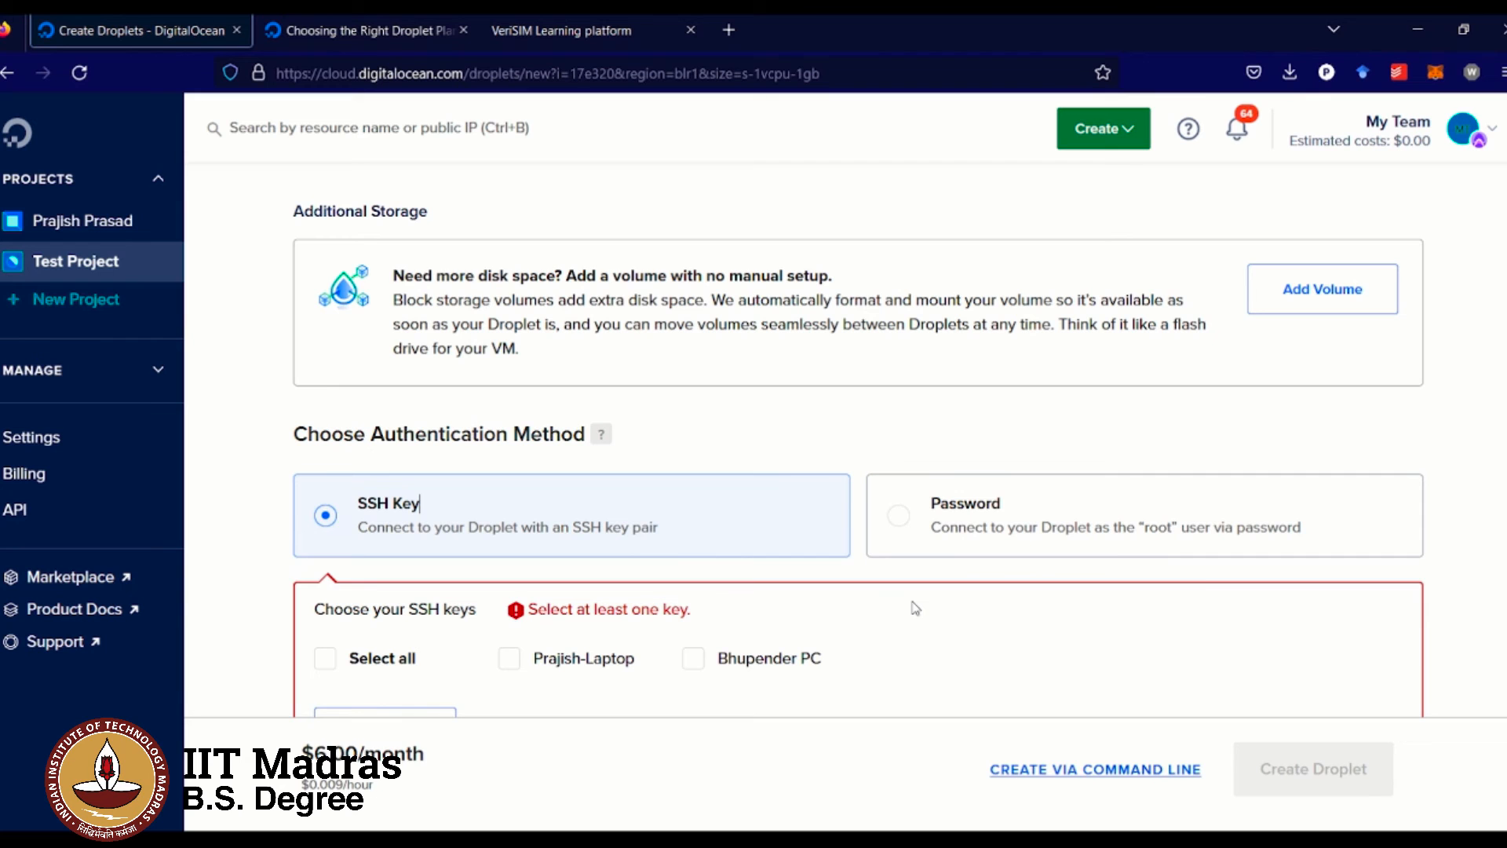
scroll(915, 608, up, 6)
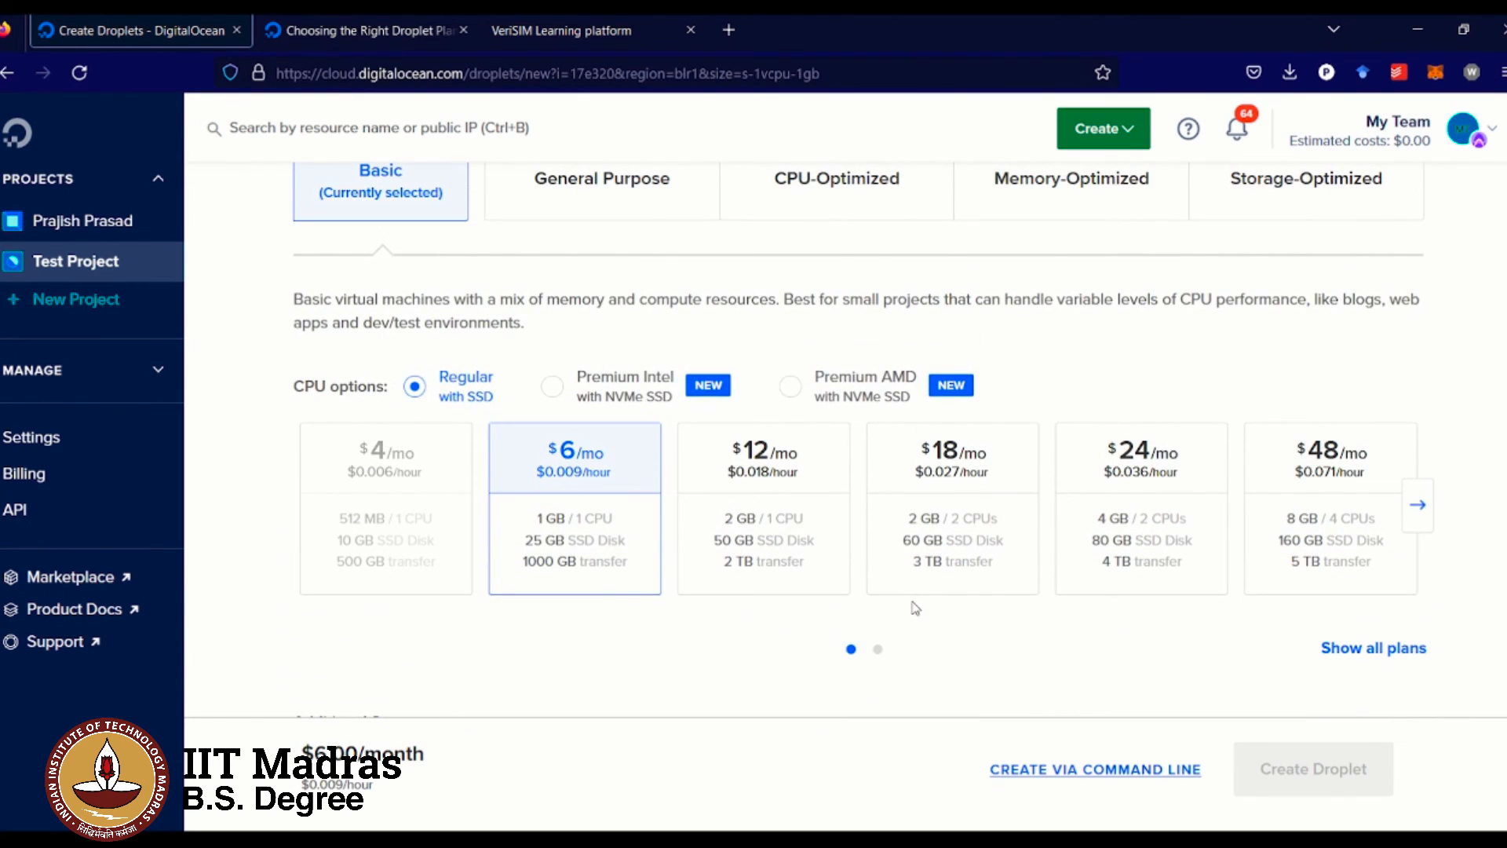
scroll(915, 609, up, 2)
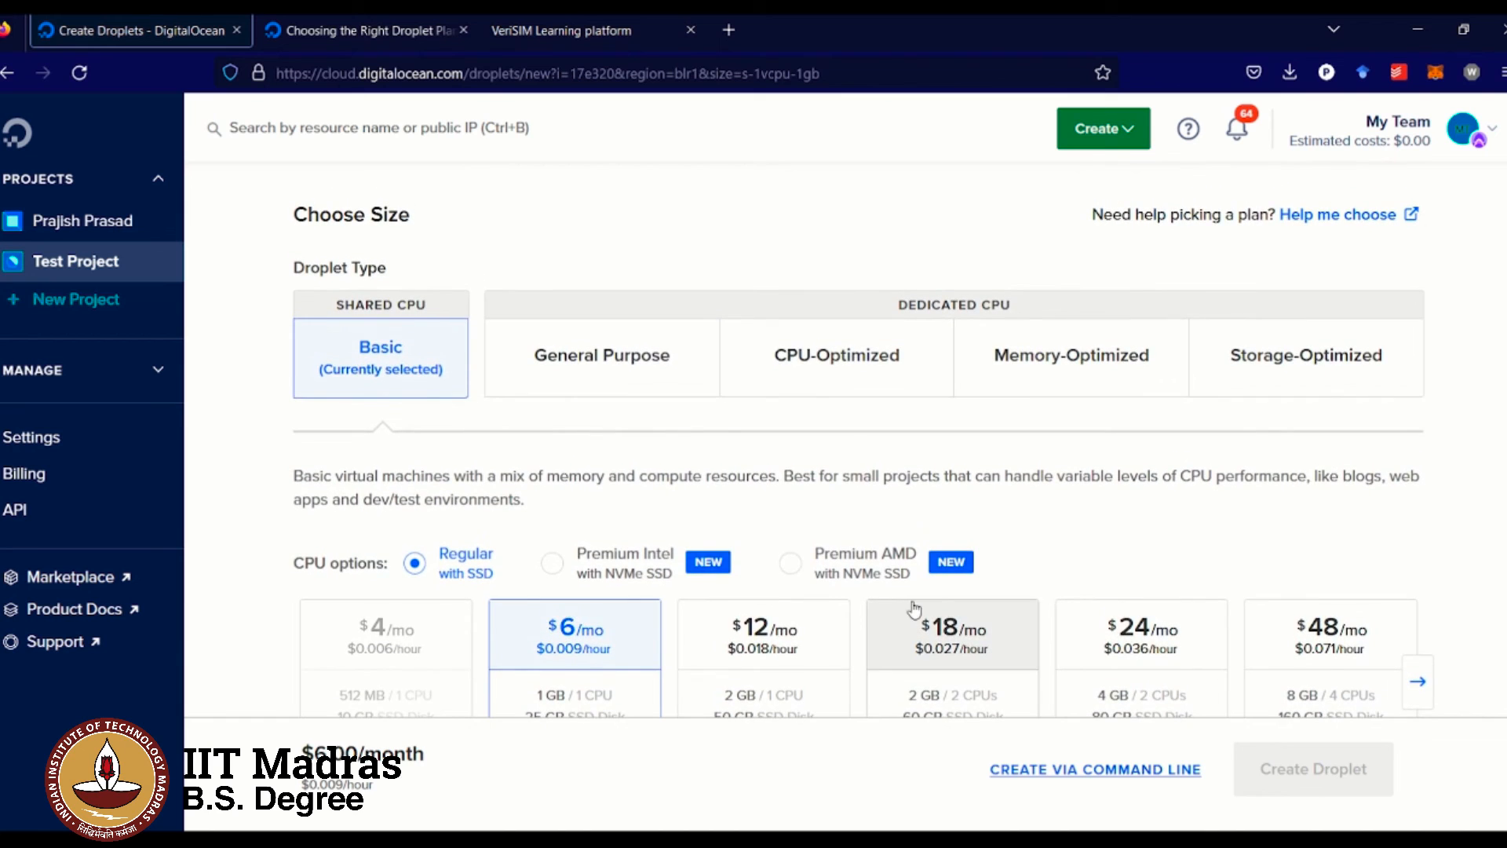
scroll(914, 609, up, 5)
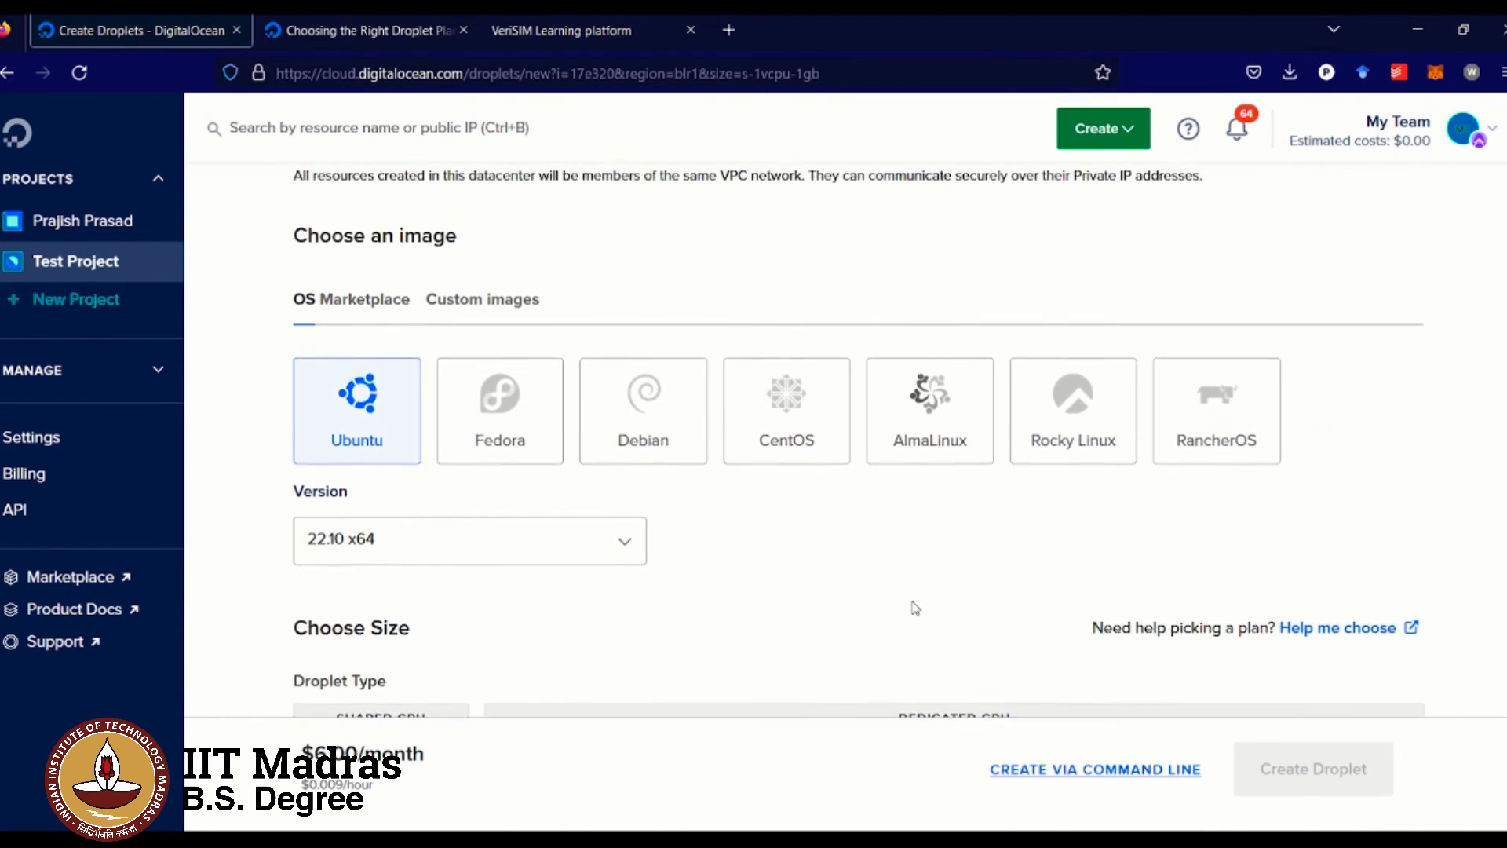
scroll(914, 608, up, 4)
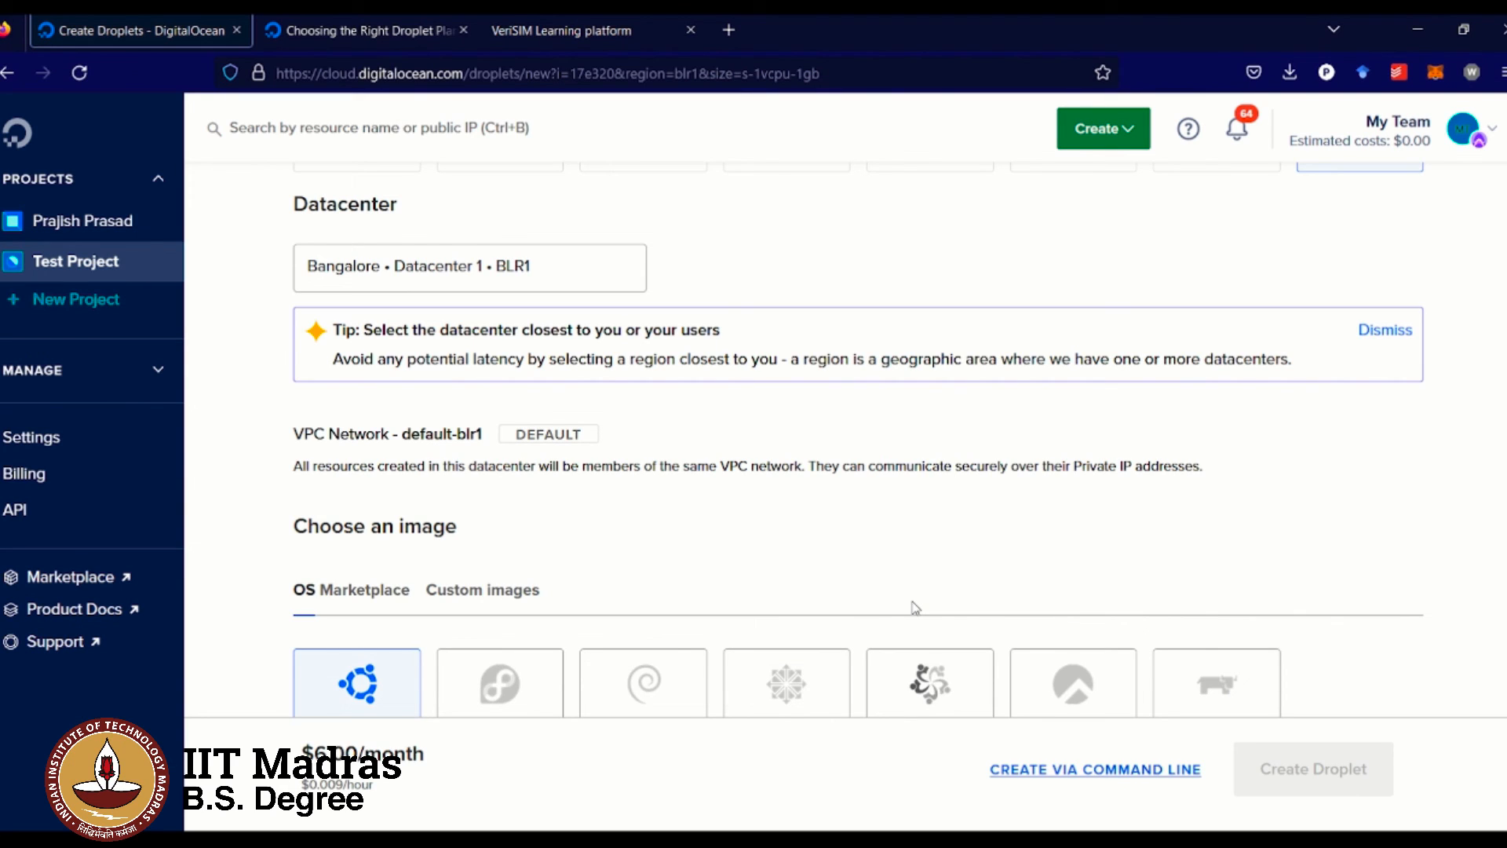
scroll(915, 607, up, 3)
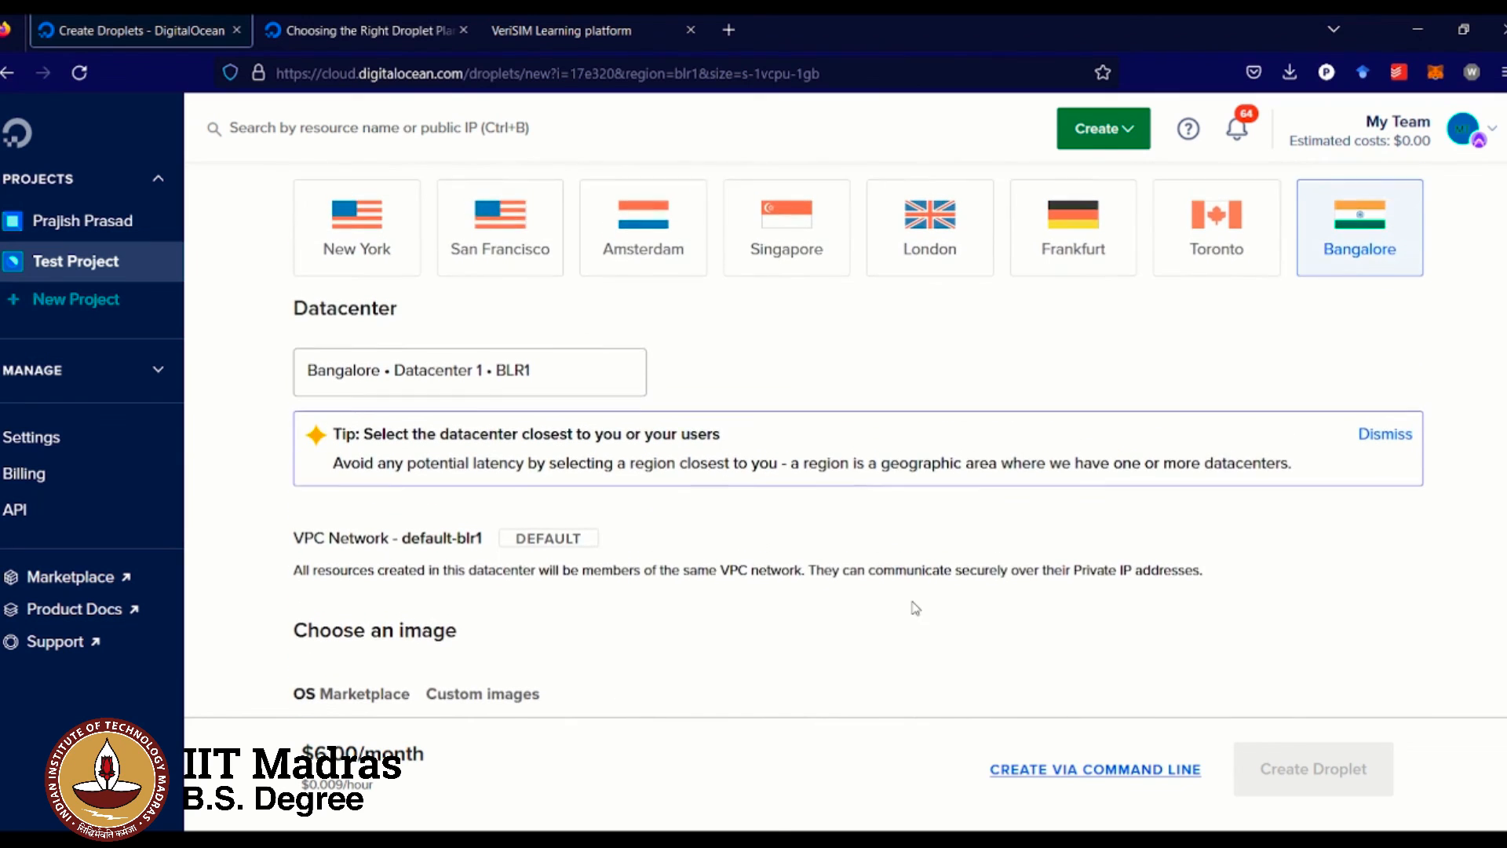
scroll(914, 607, up, 2)
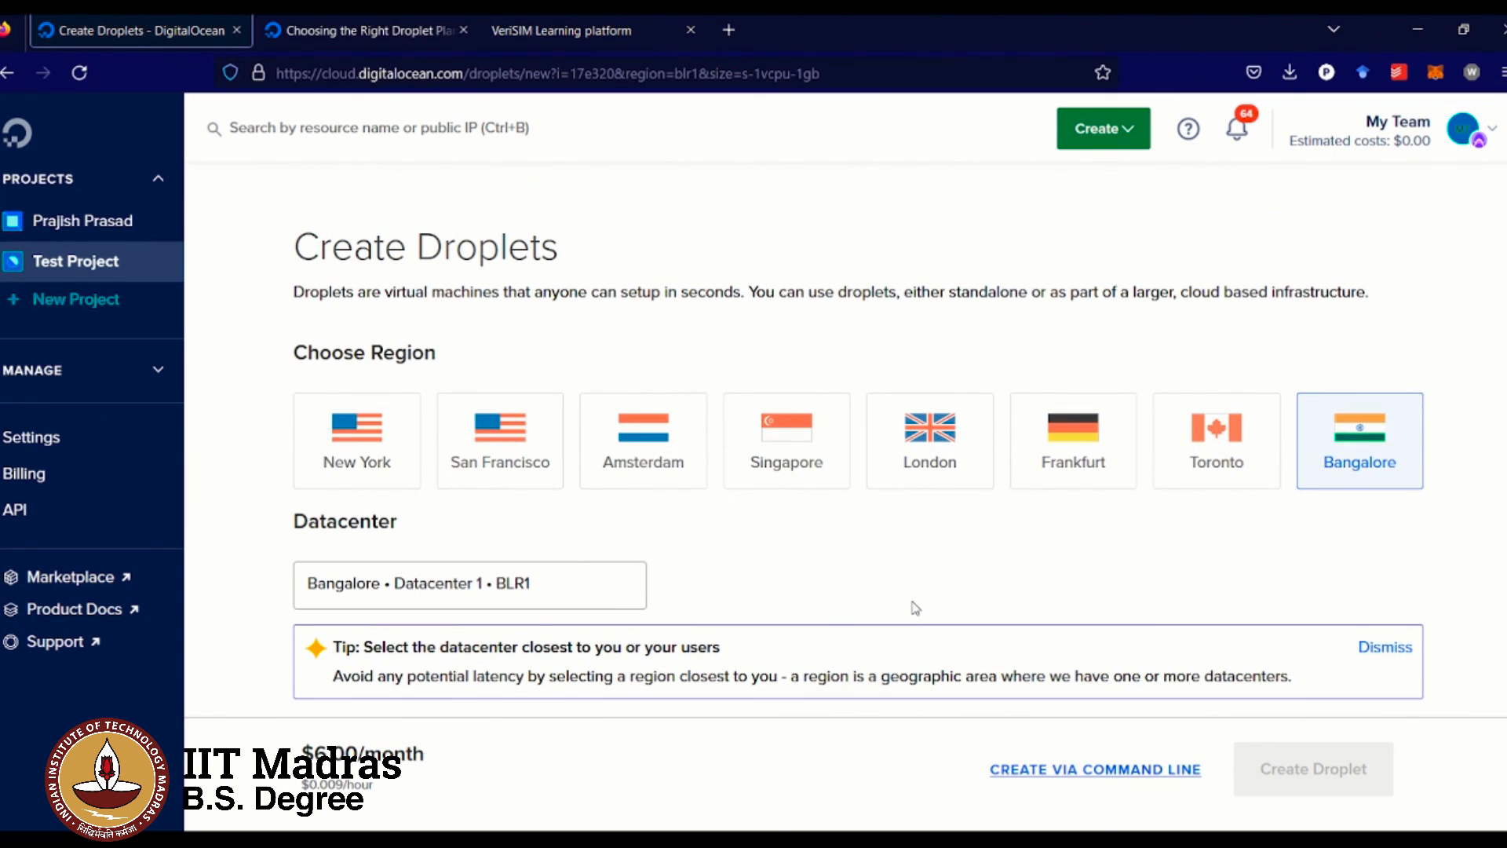